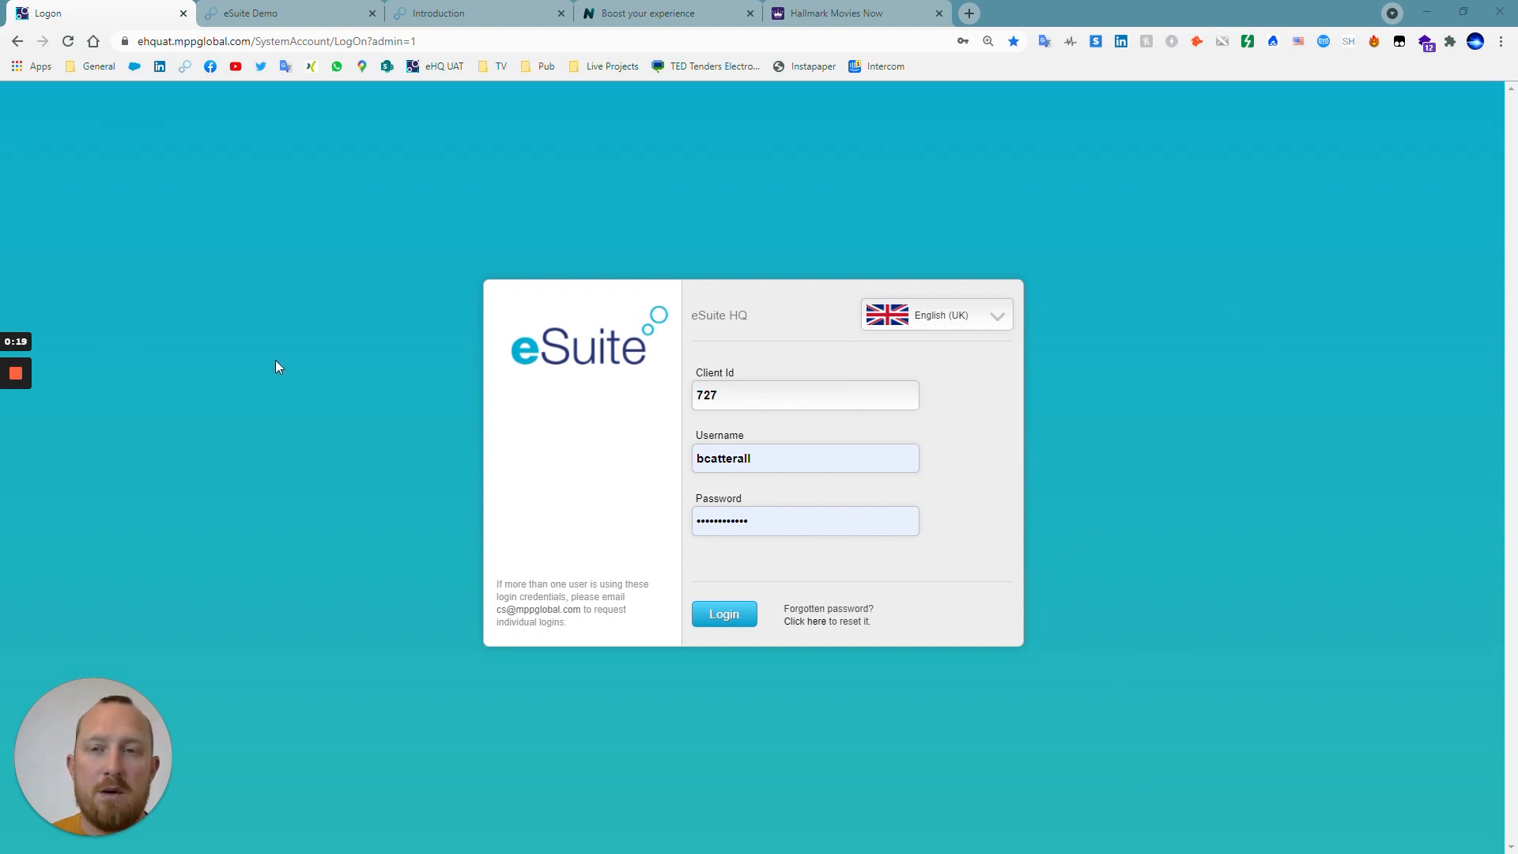
View the demo subscription page and the API reference, and log in to eSuite HQ with the prefilled credentials.
click(269, 13)
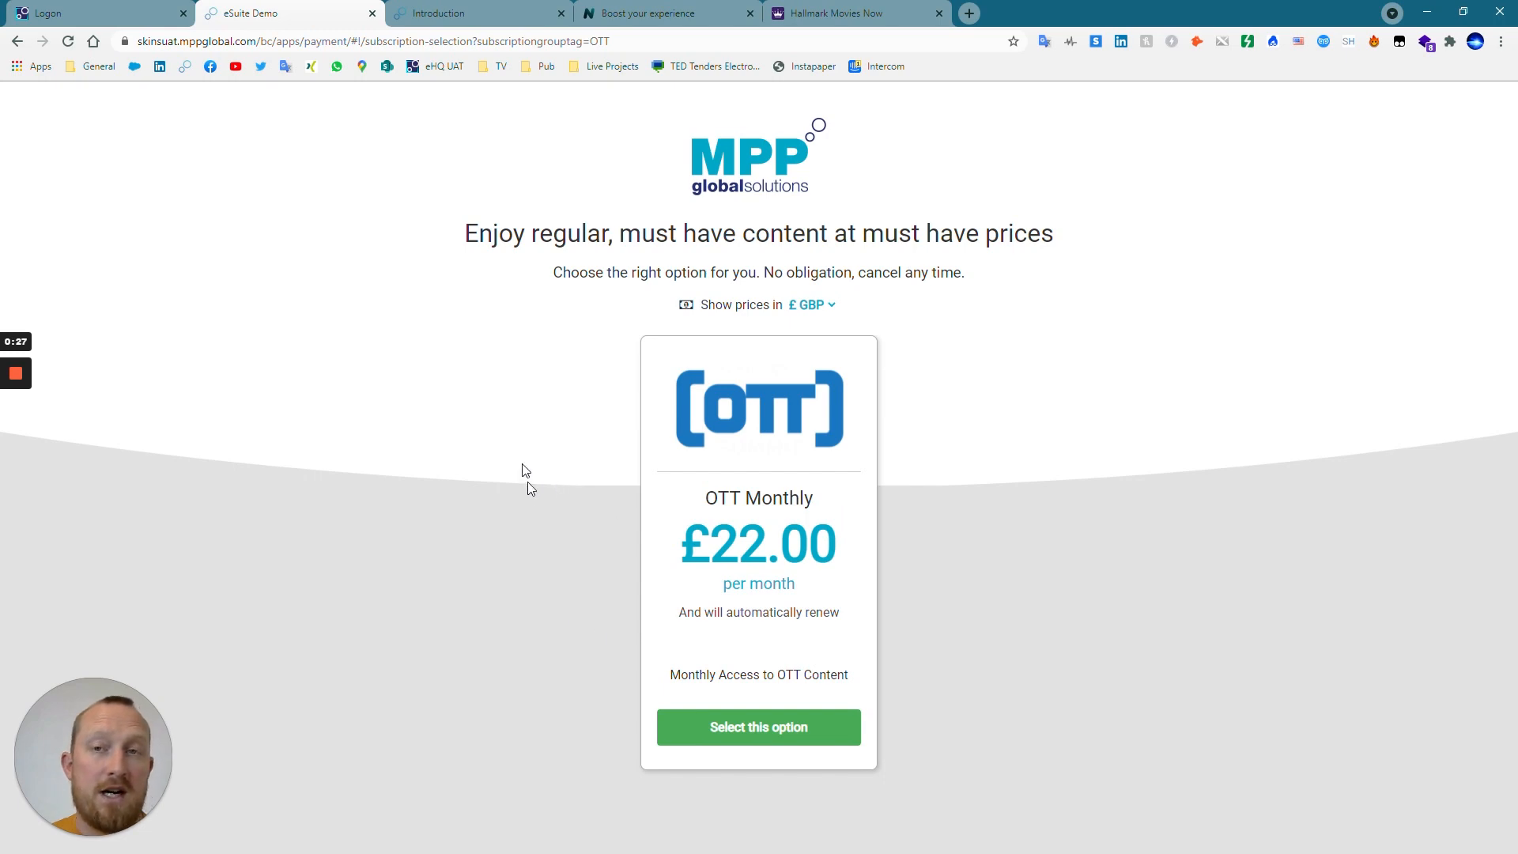
click(443, 14)
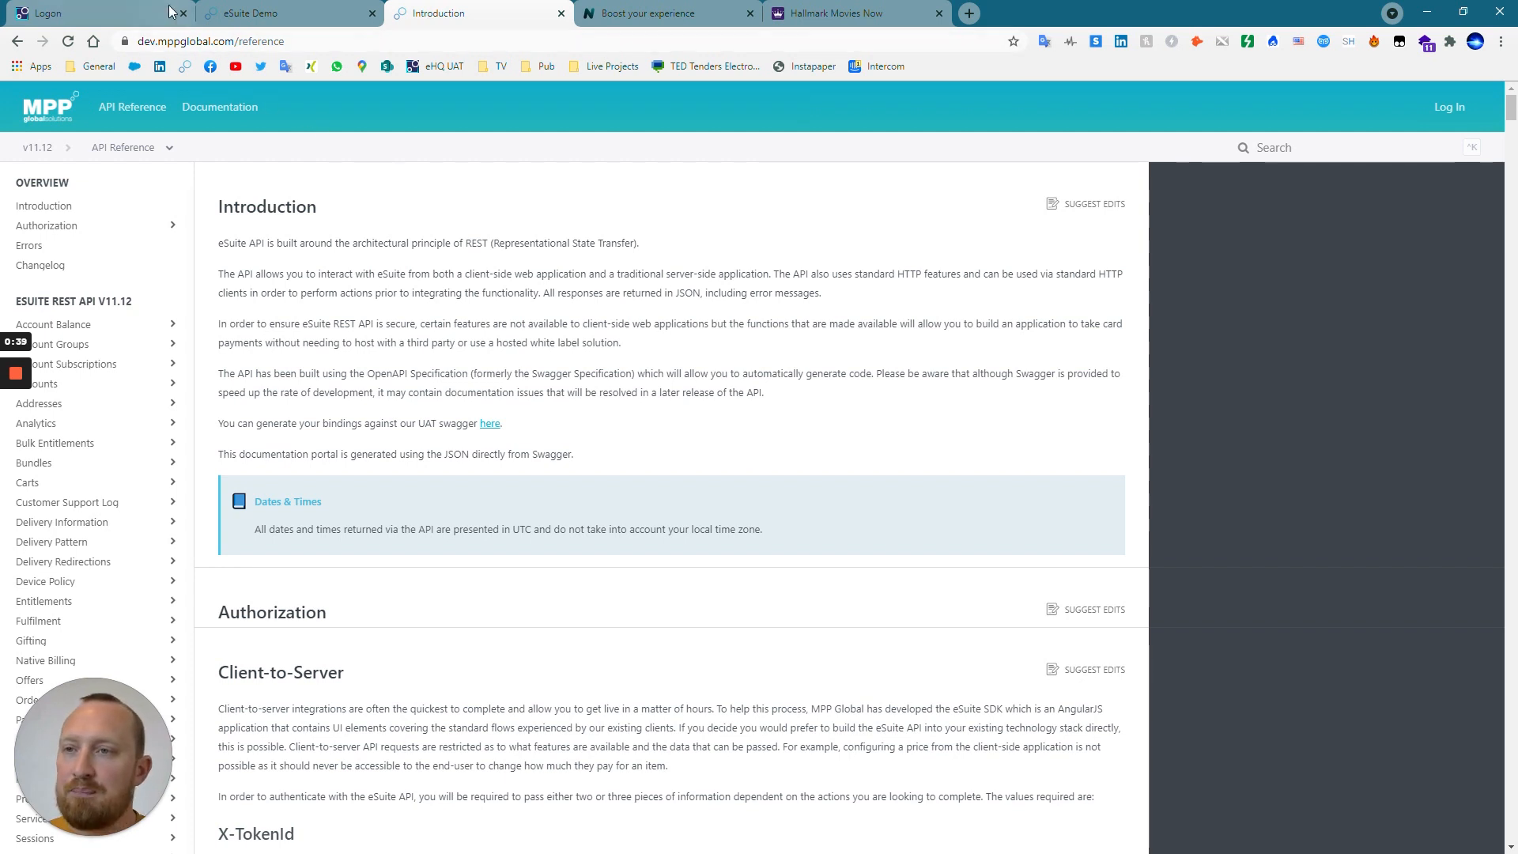
click(124, 7)
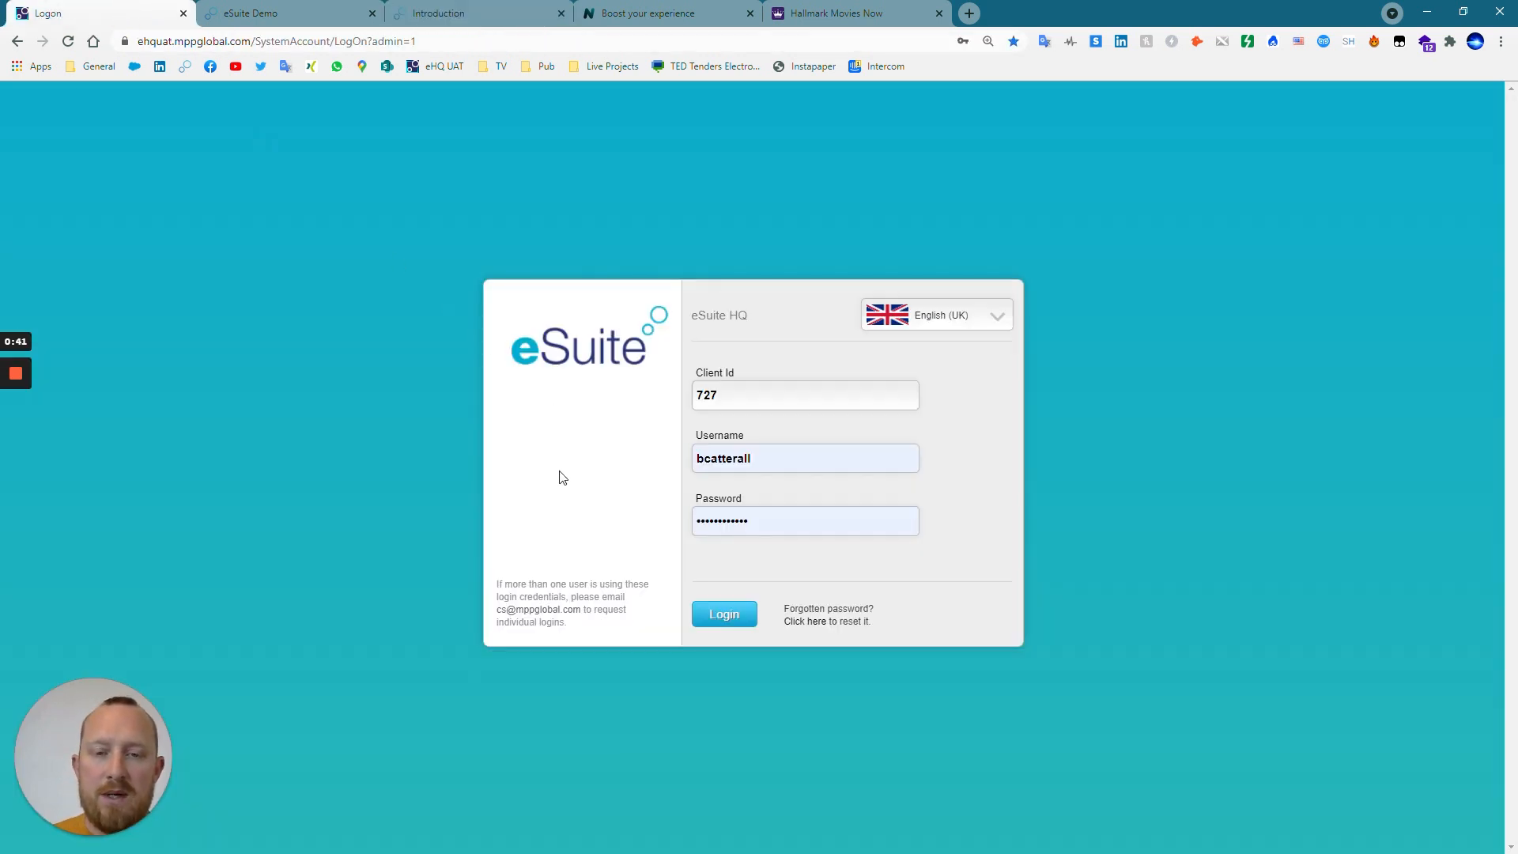
click(721, 617)
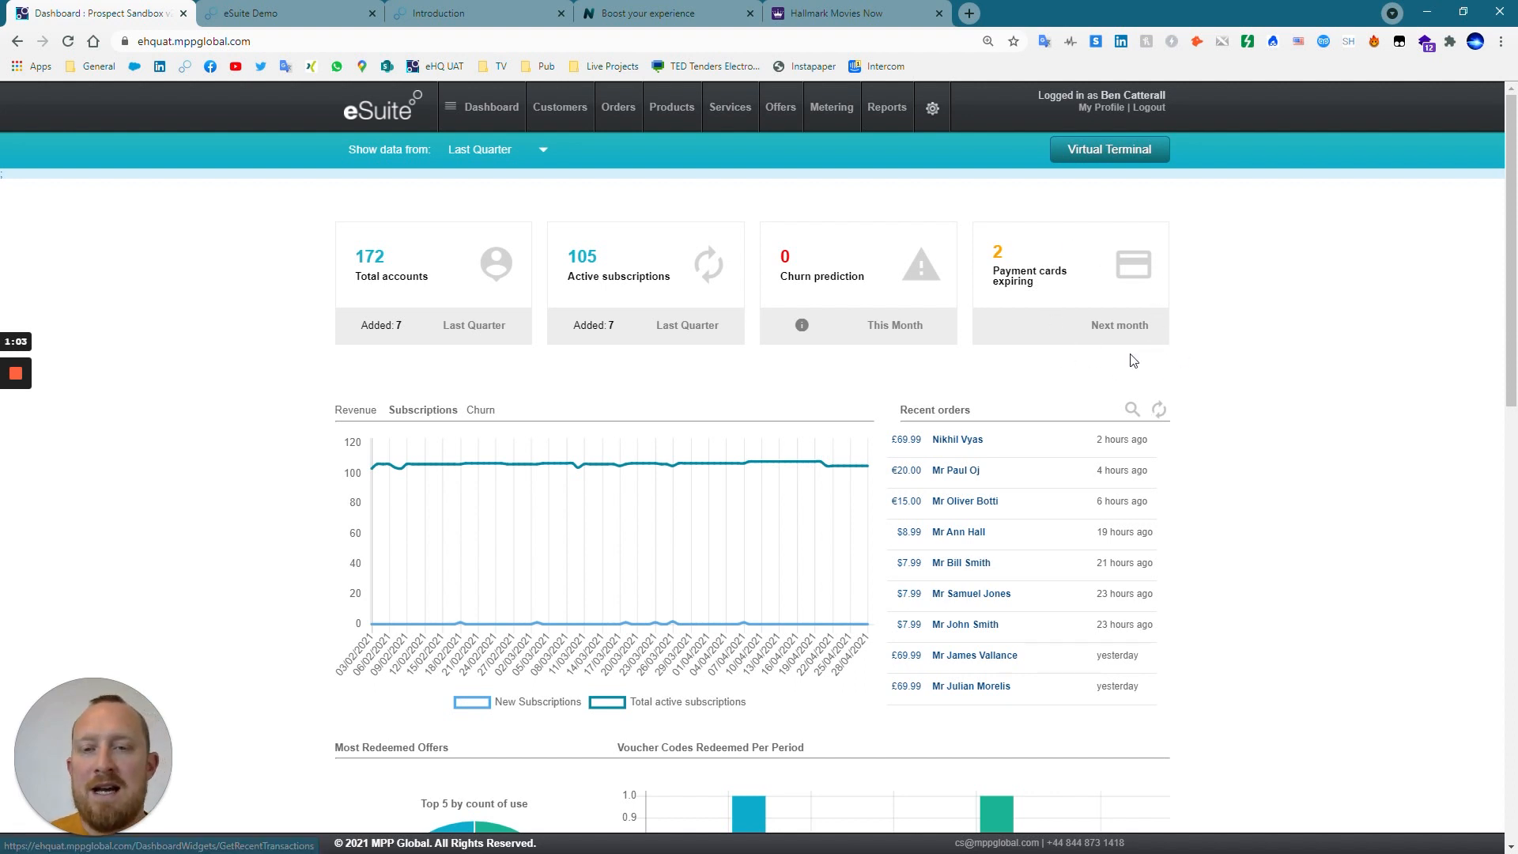
Examine the dashboard's subscription chart, recent orders, redeemed offers, new accounts, subscription types and payment widgets.
scroll(714, 503, down, 3)
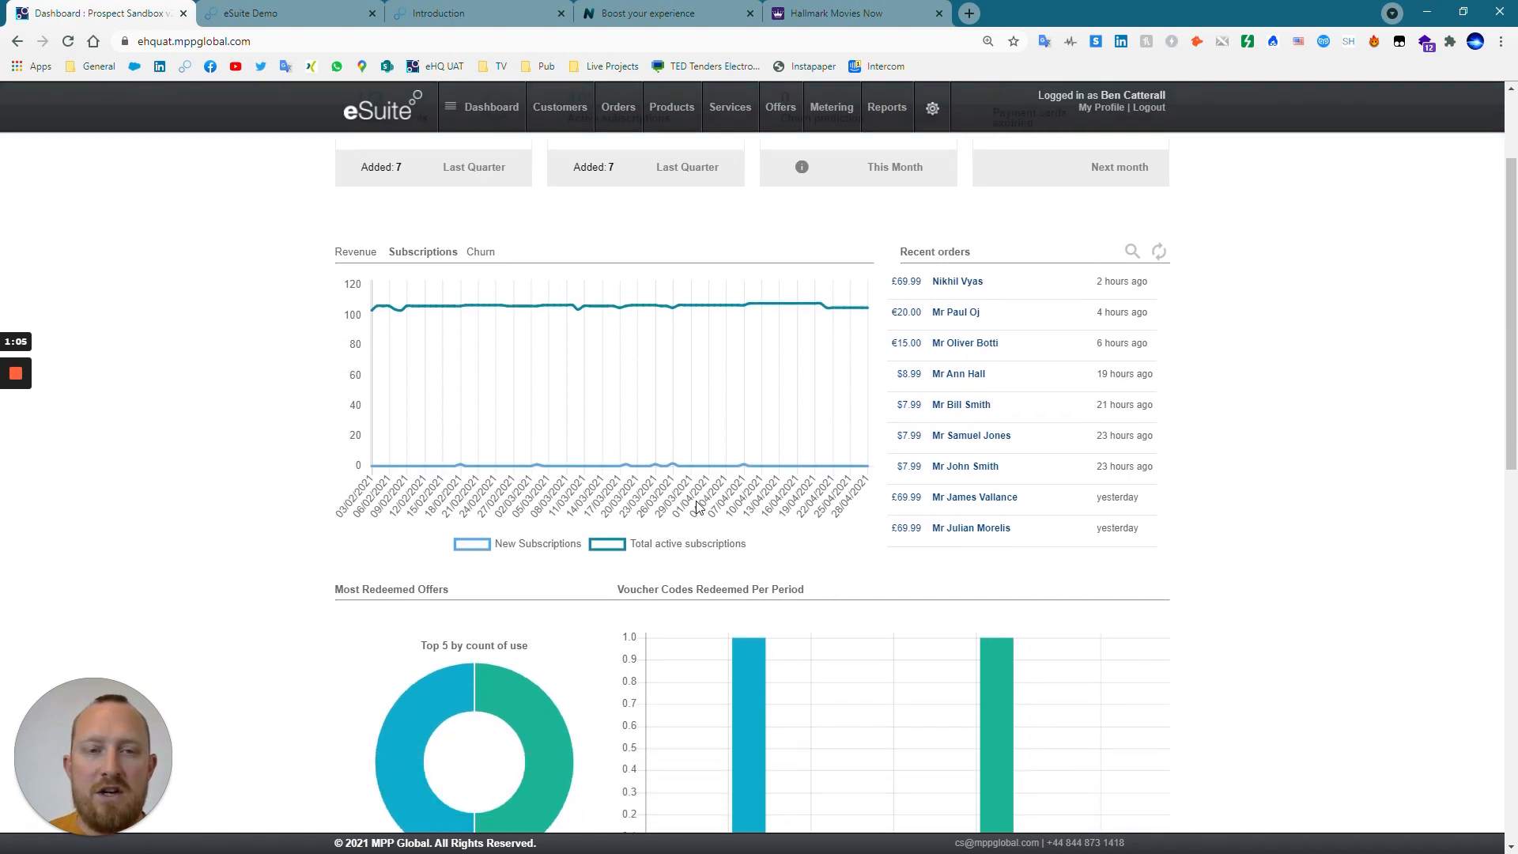
scroll(485, 279, up, 1)
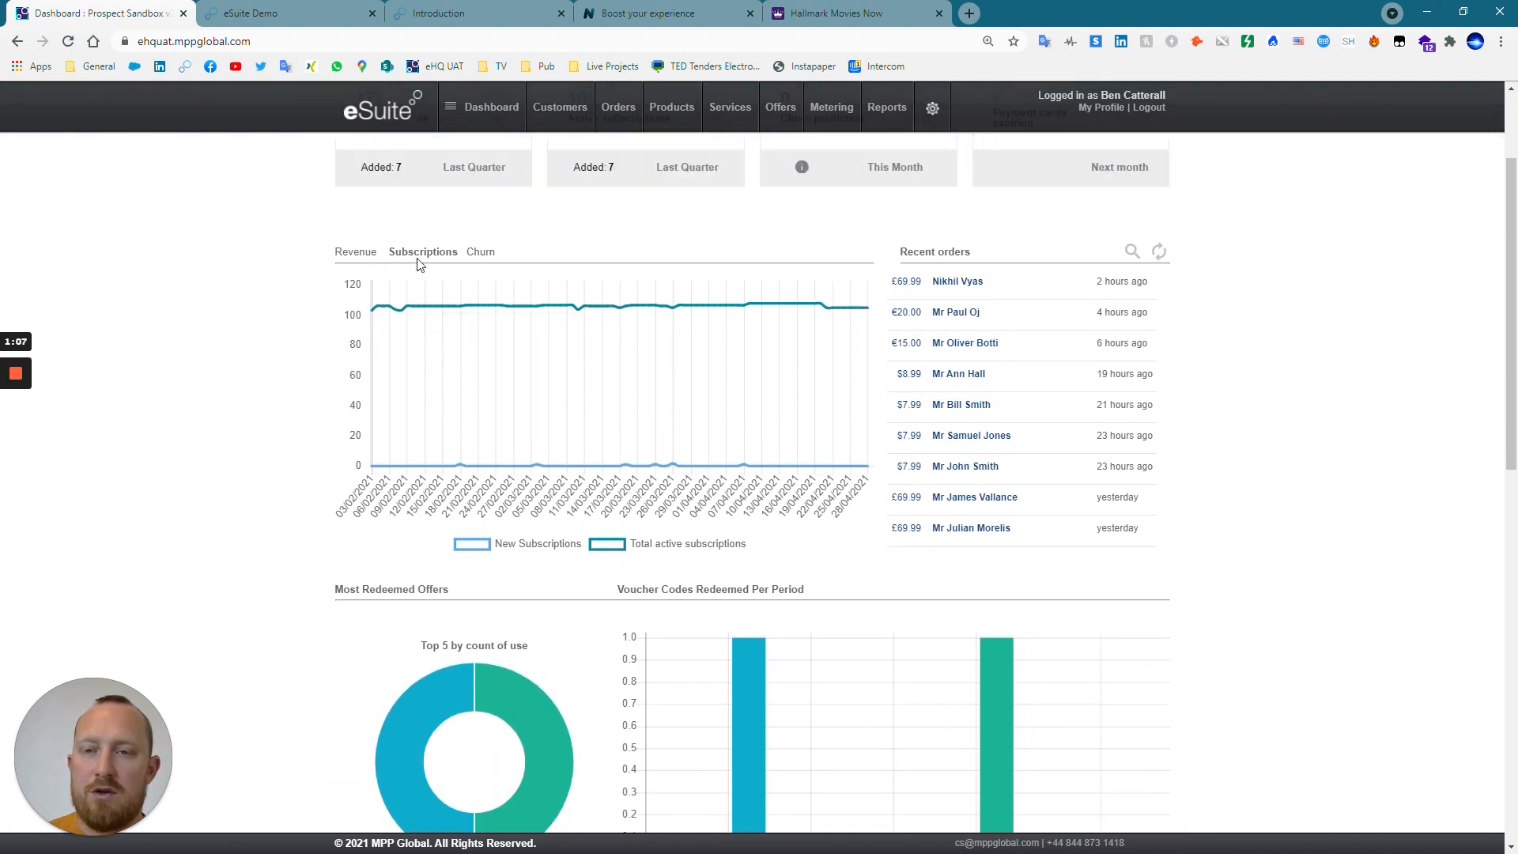
scroll(688, 475, down, 2)
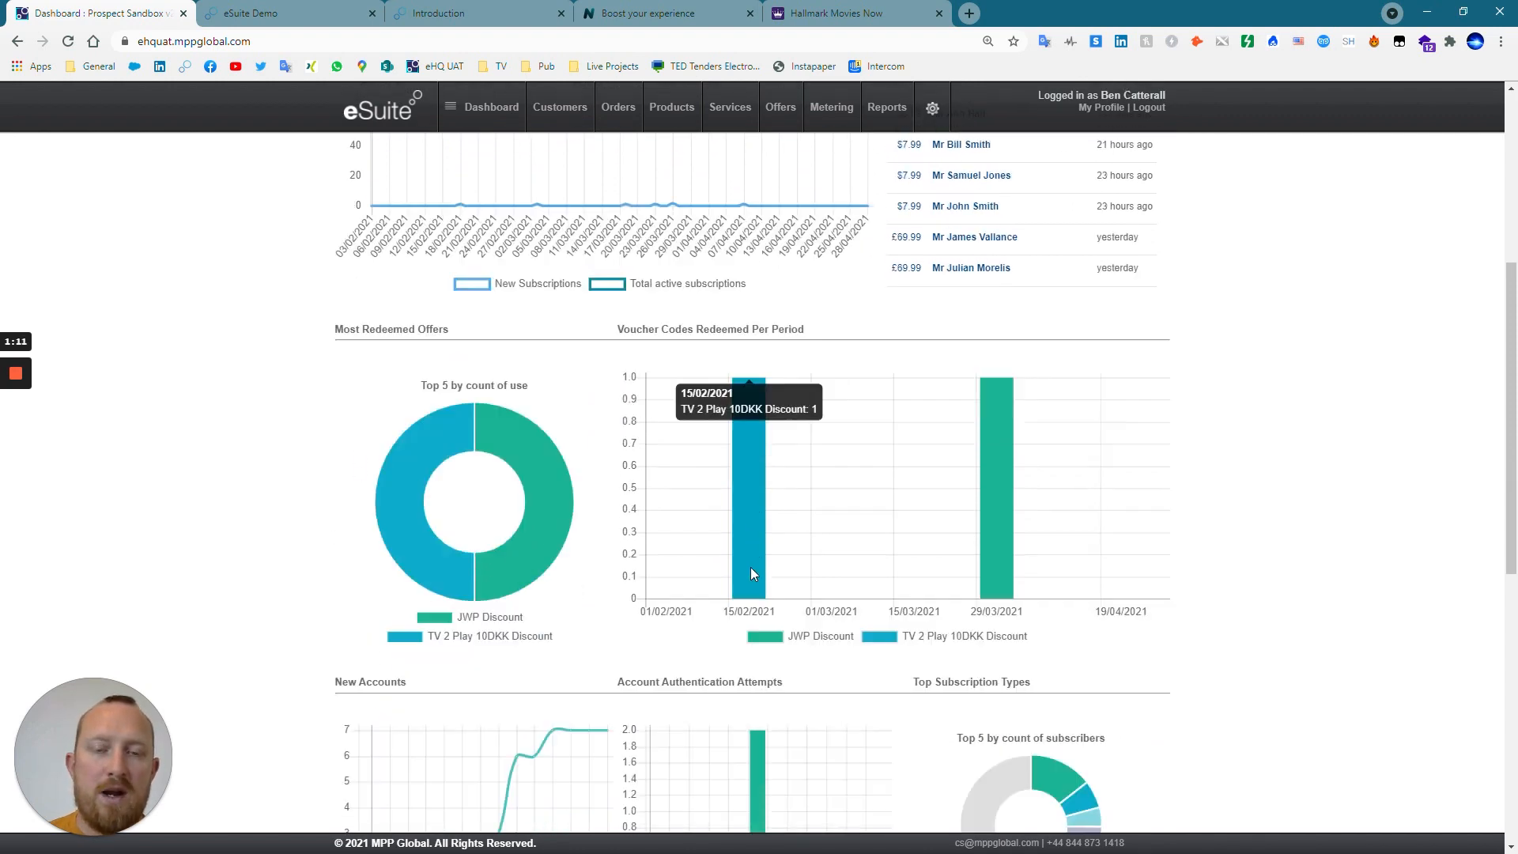
scroll(751, 566, down, 4)
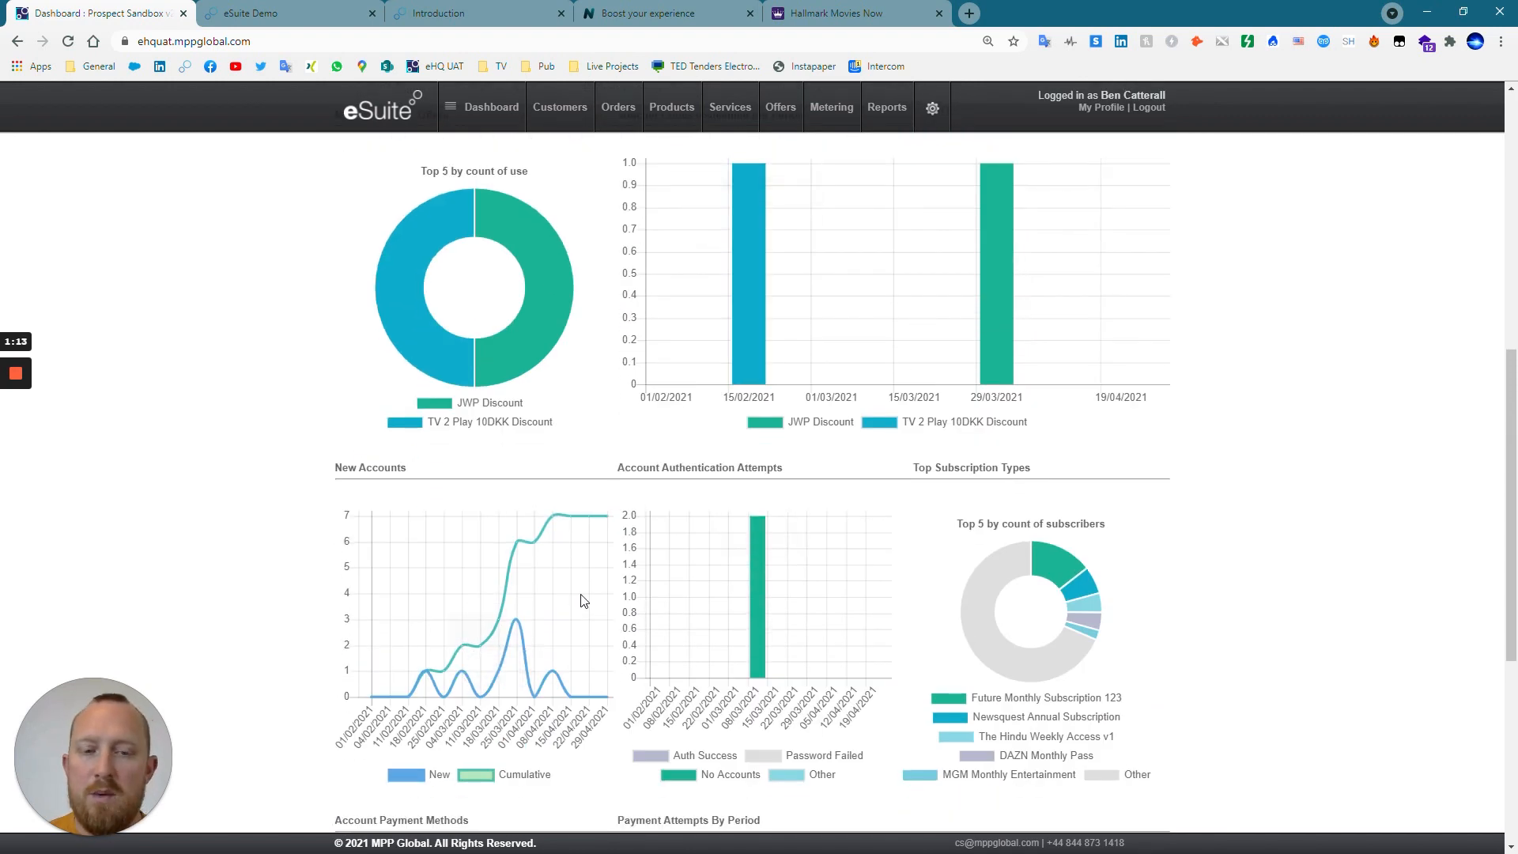
mouse_move(979, 629)
scroll(973, 538, down, 4)
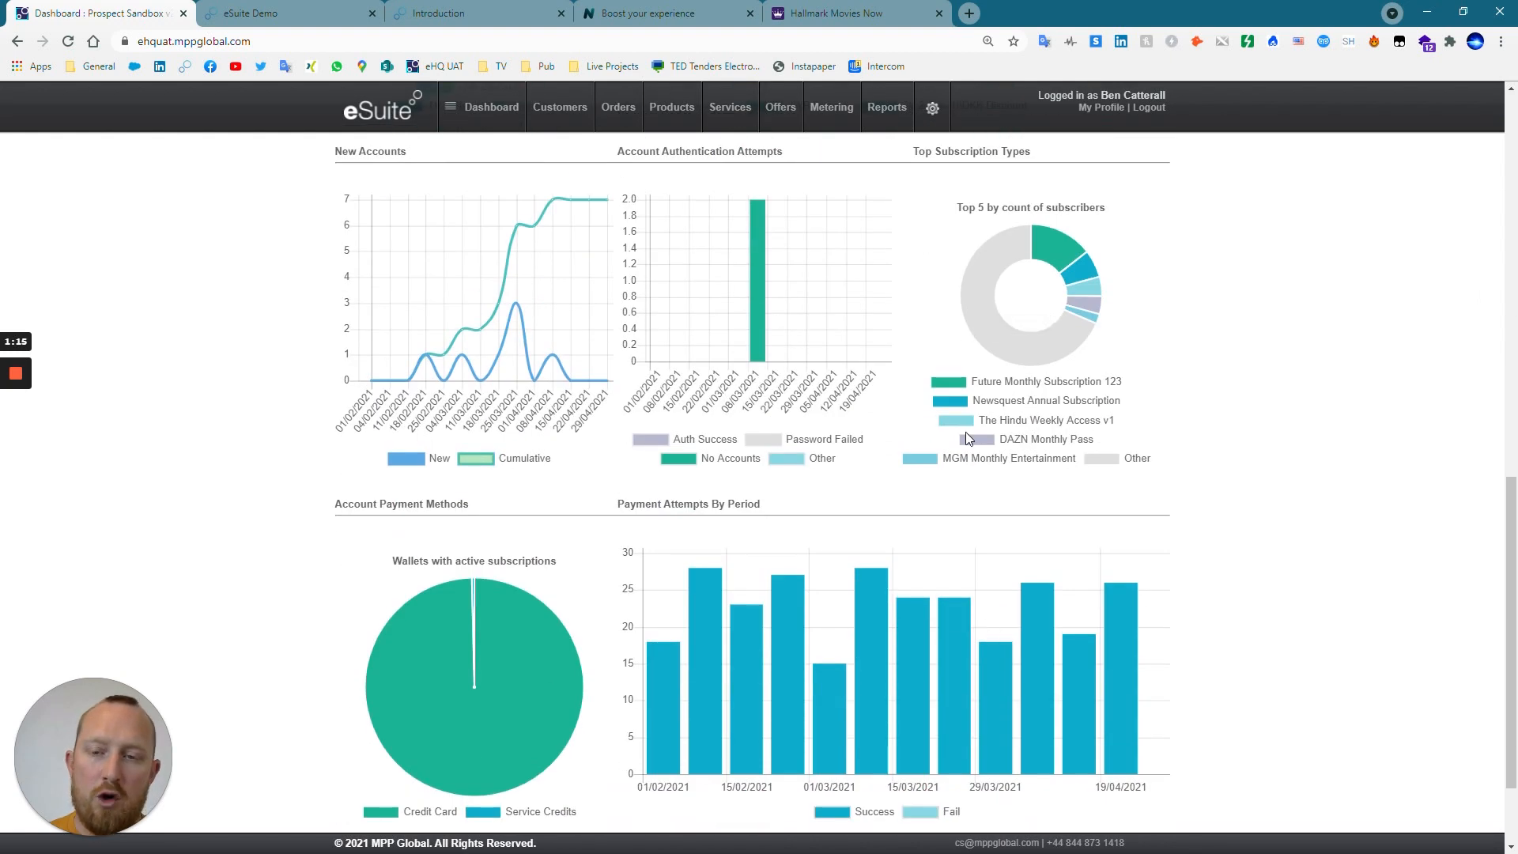
scroll(783, 561, down, 2)
scroll(790, 704, up, 15)
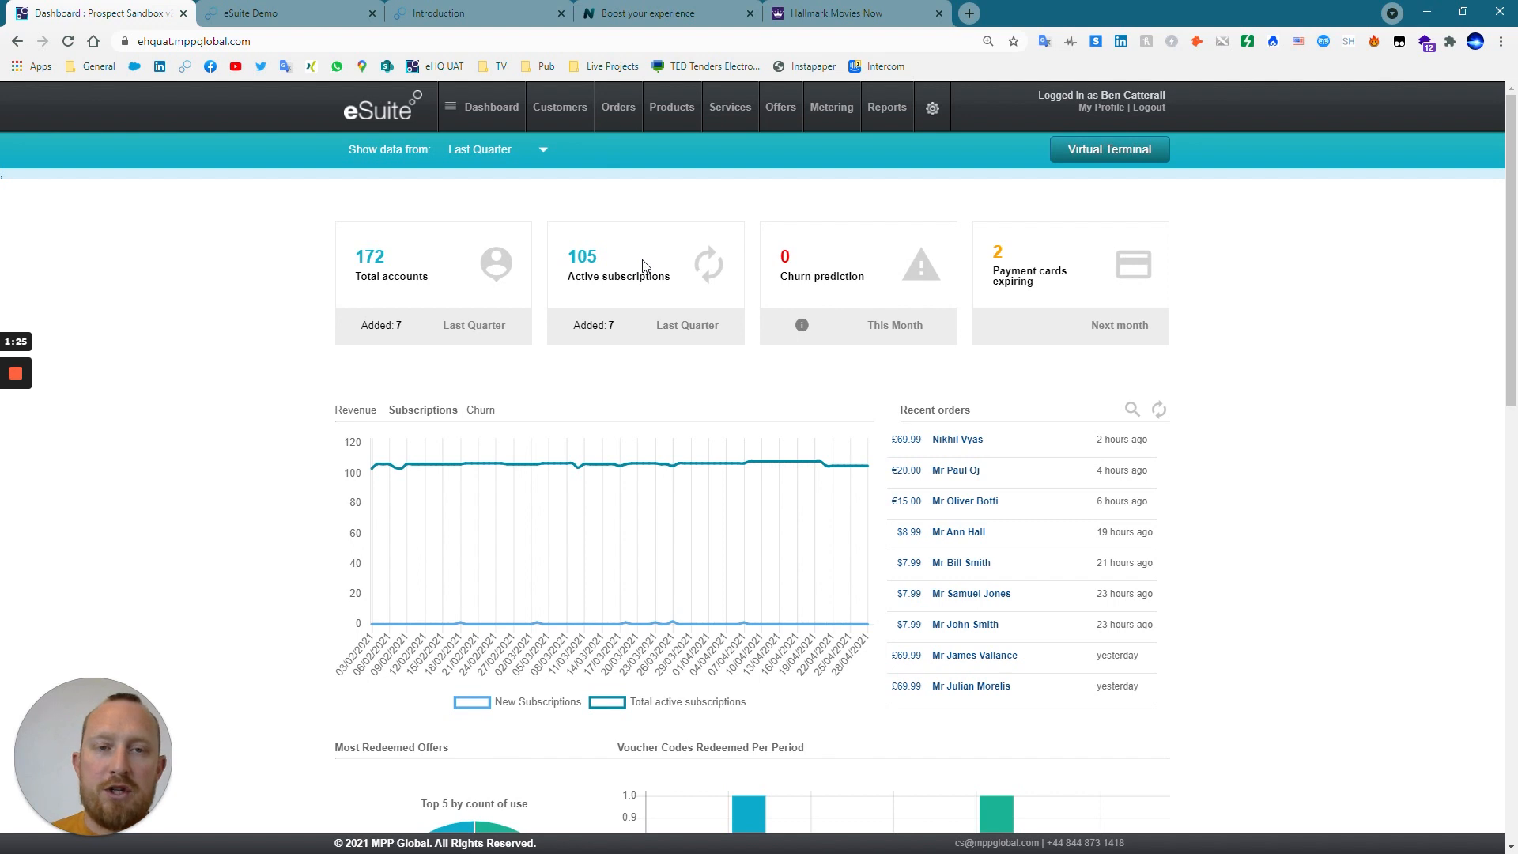
Start a new offer and set its offer type to Fixed Price Discount Offer.
mouse_move(881, 110)
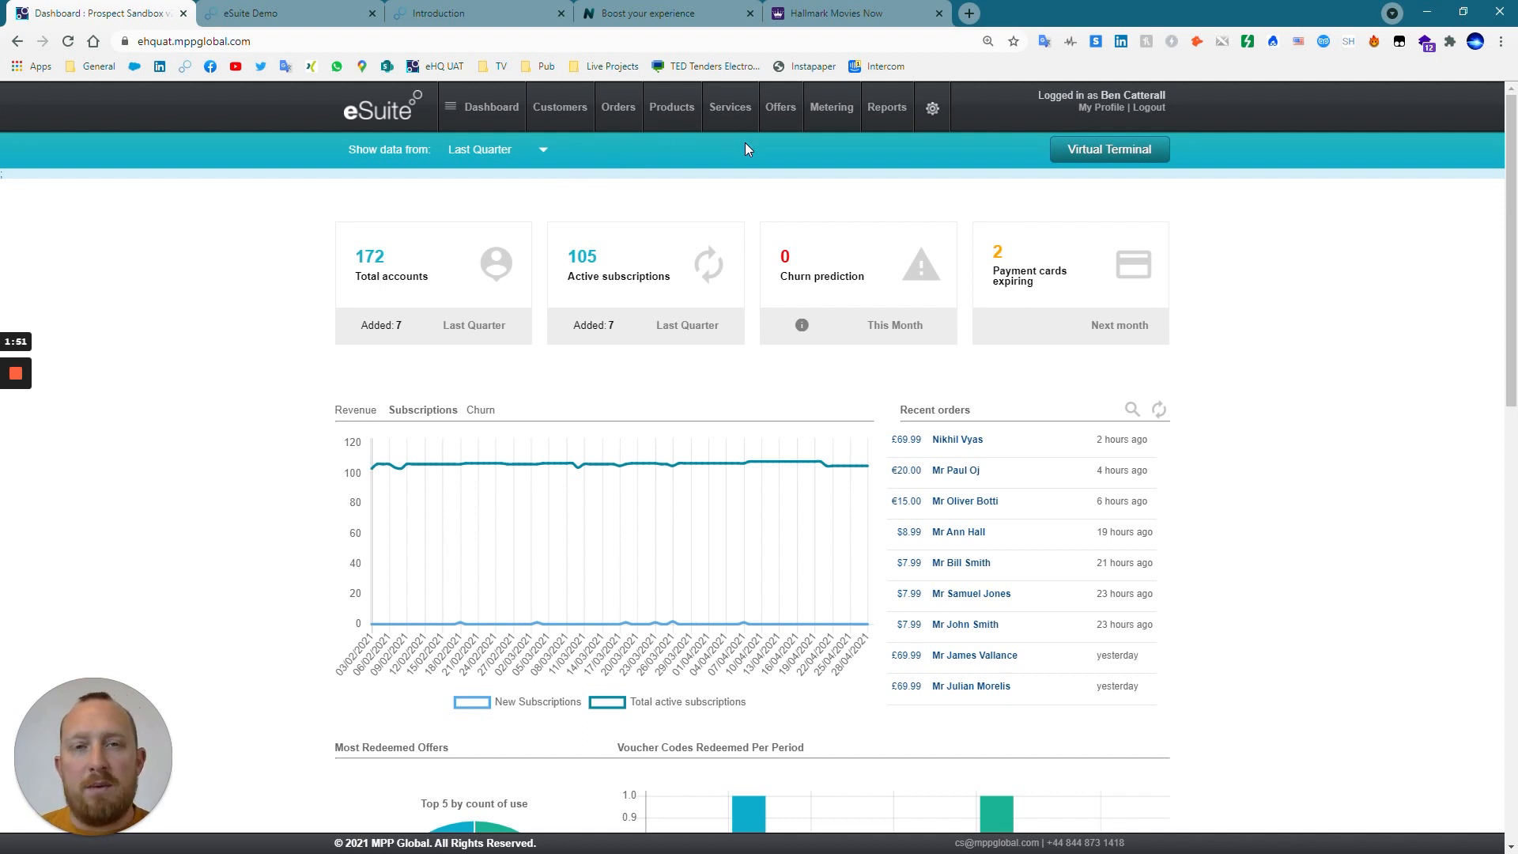
click(785, 109)
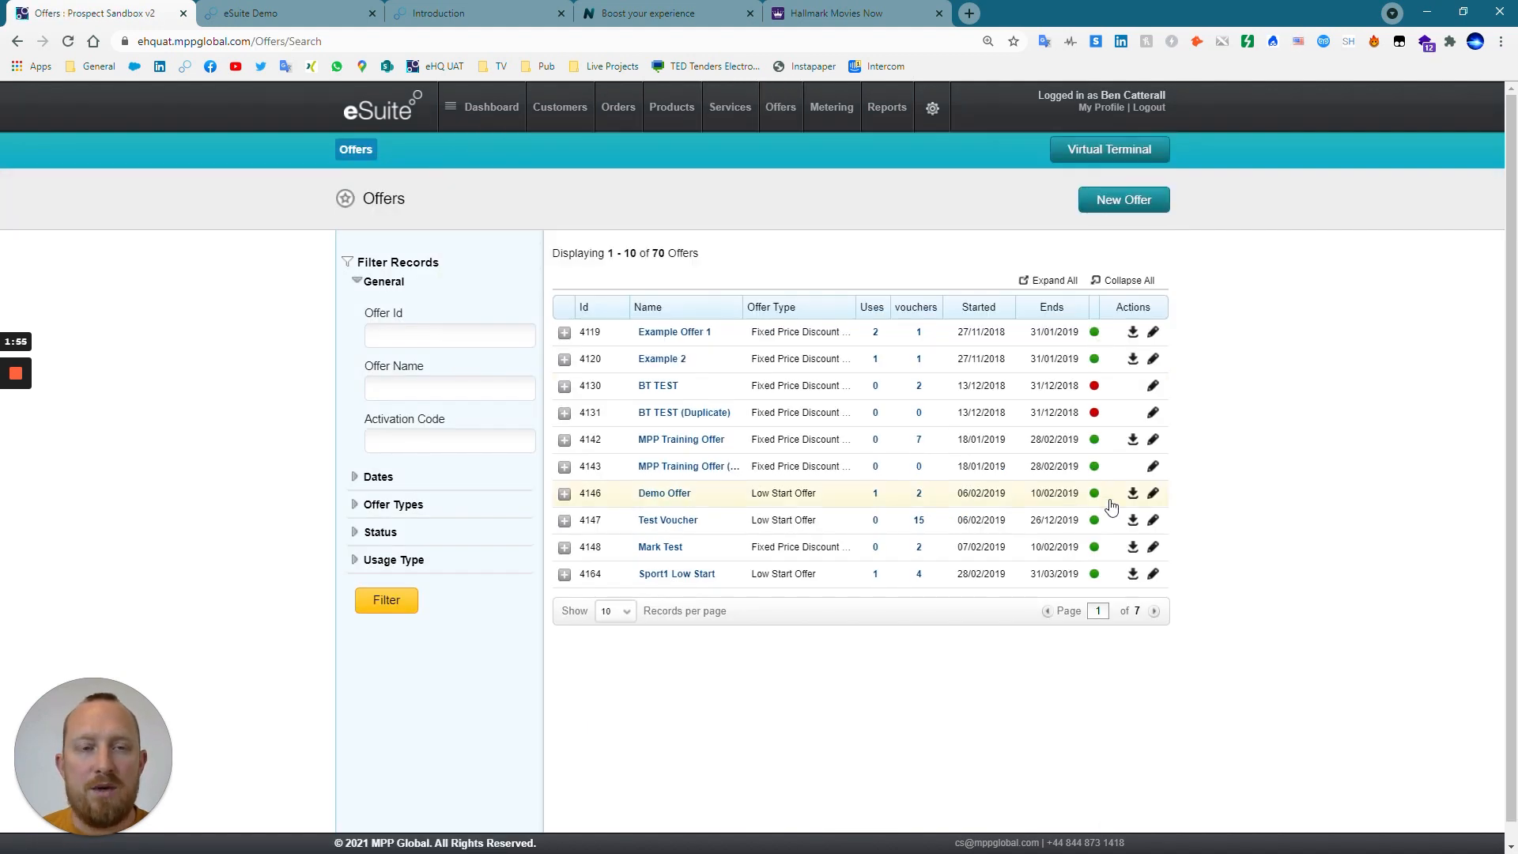
click(1124, 203)
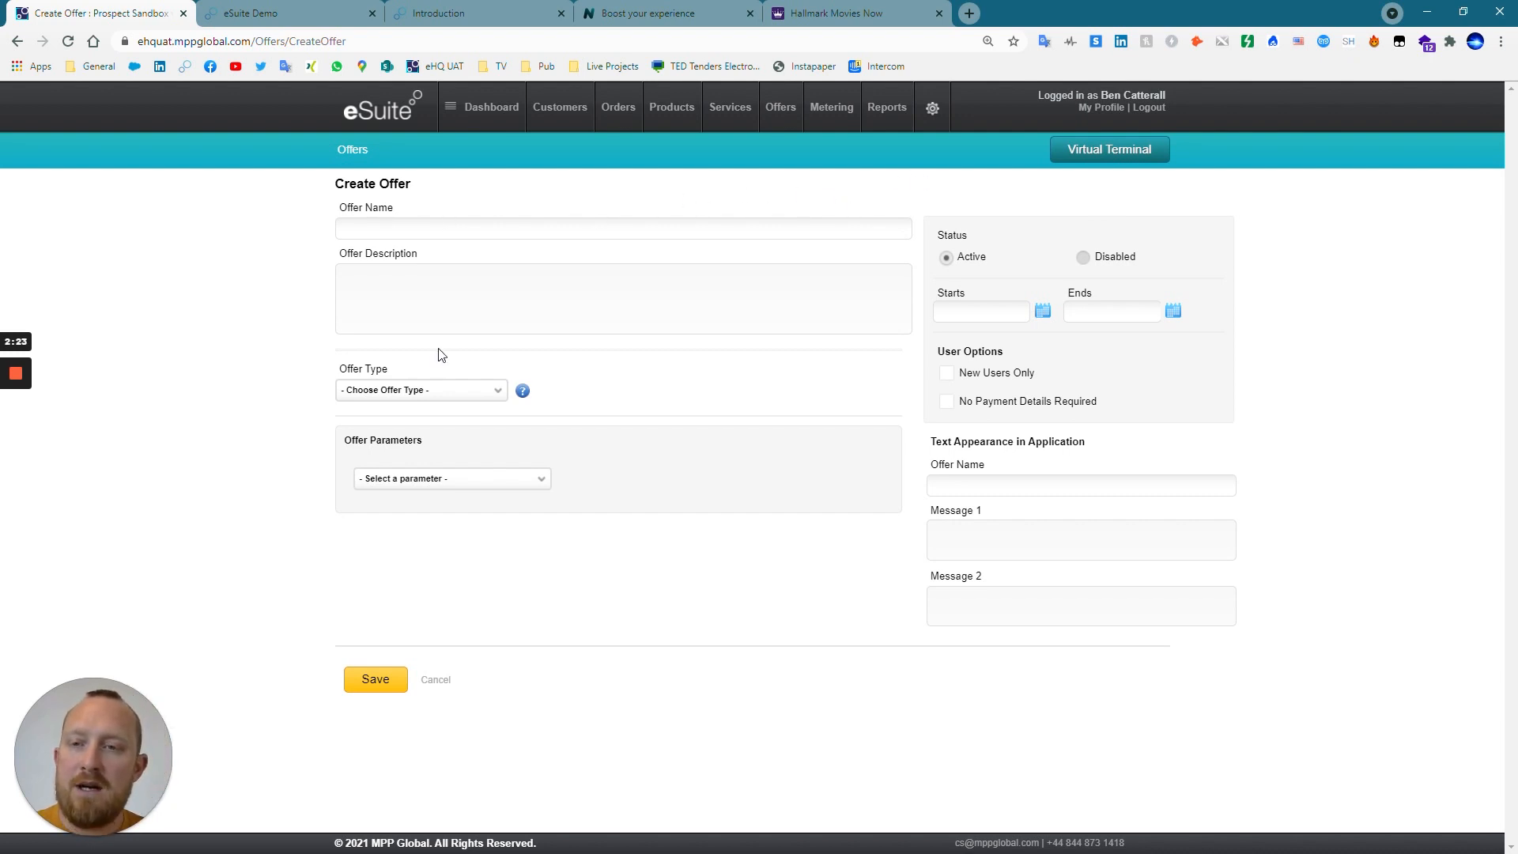
click(435, 396)
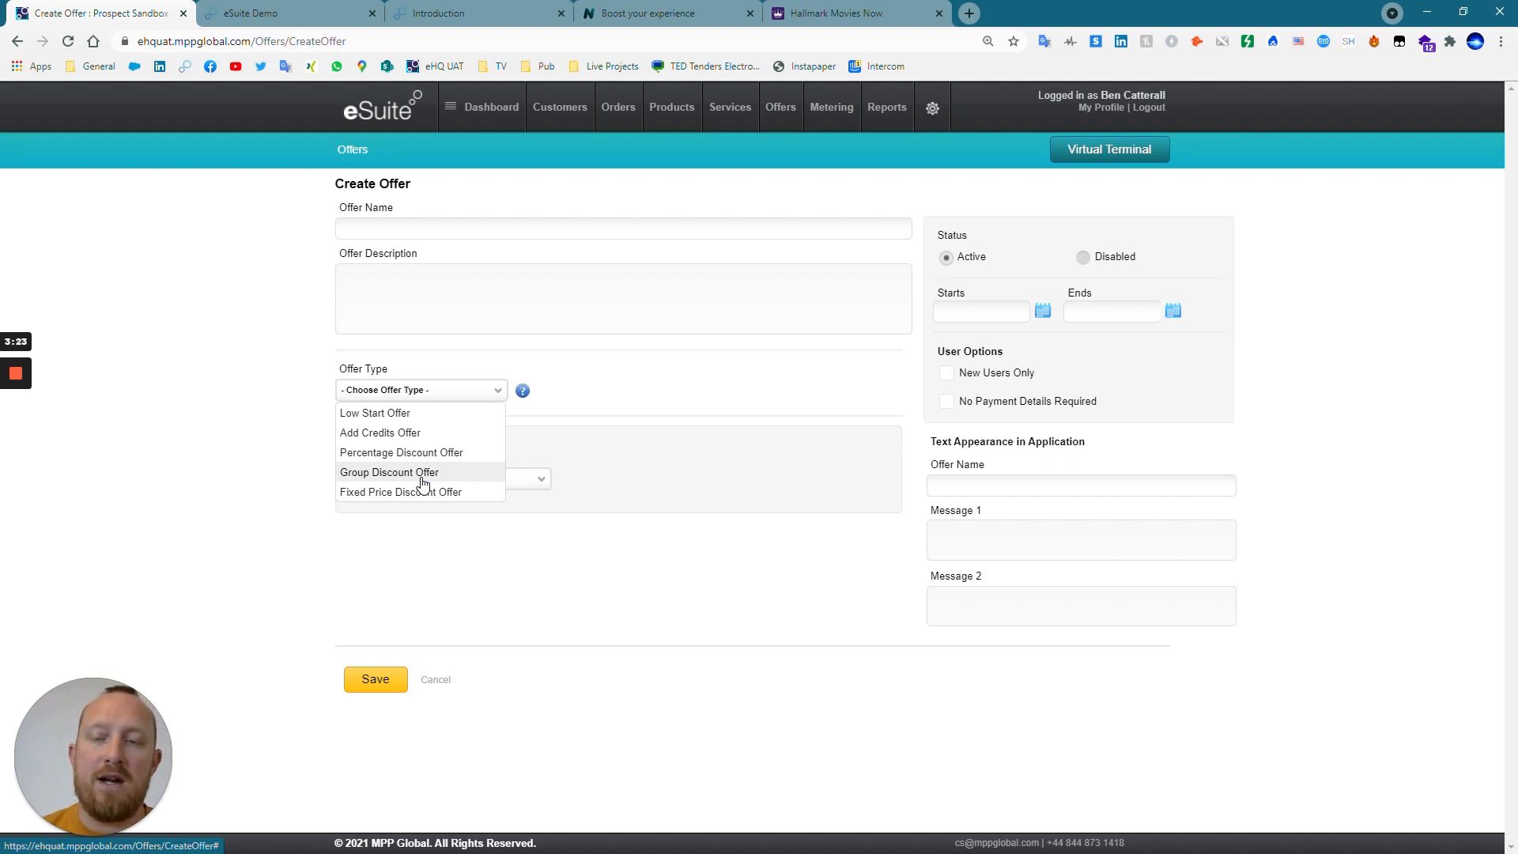
click(416, 496)
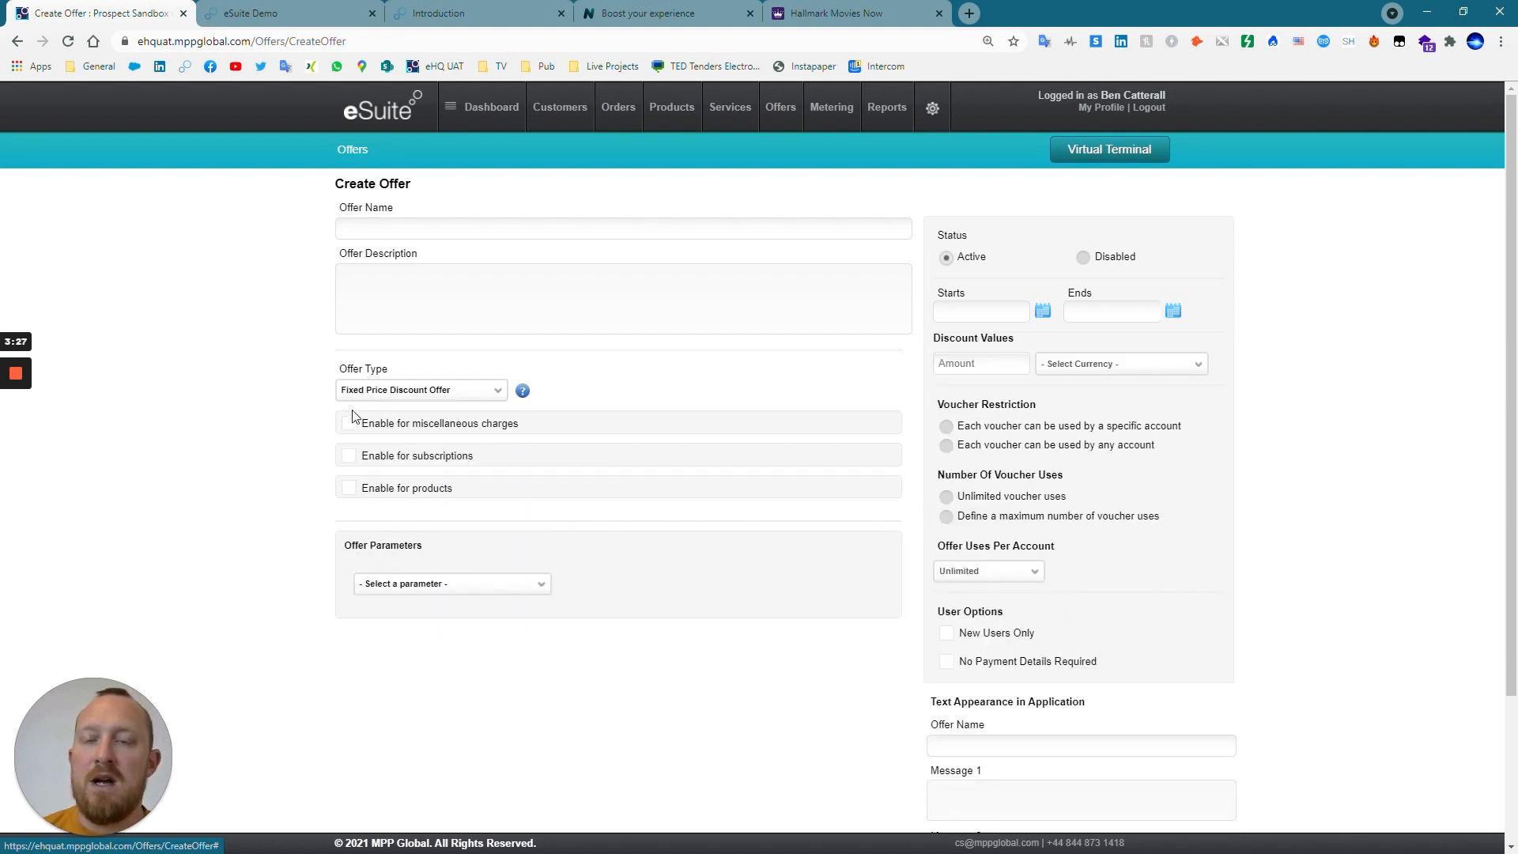
click(361, 464)
scroll(506, 566, down, 3)
scroll(506, 566, up, 3)
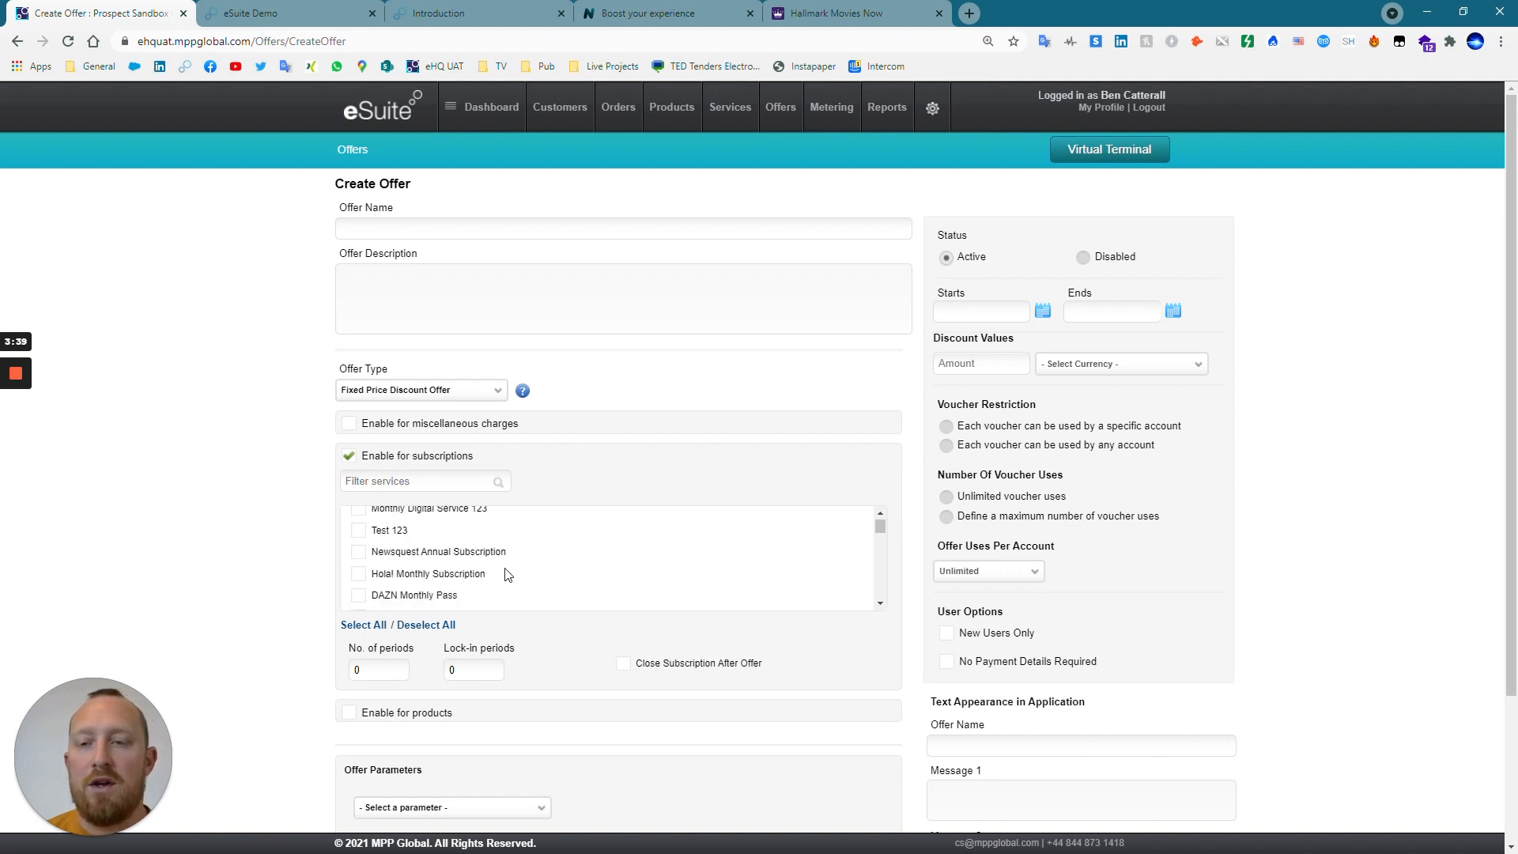
click(346, 457)
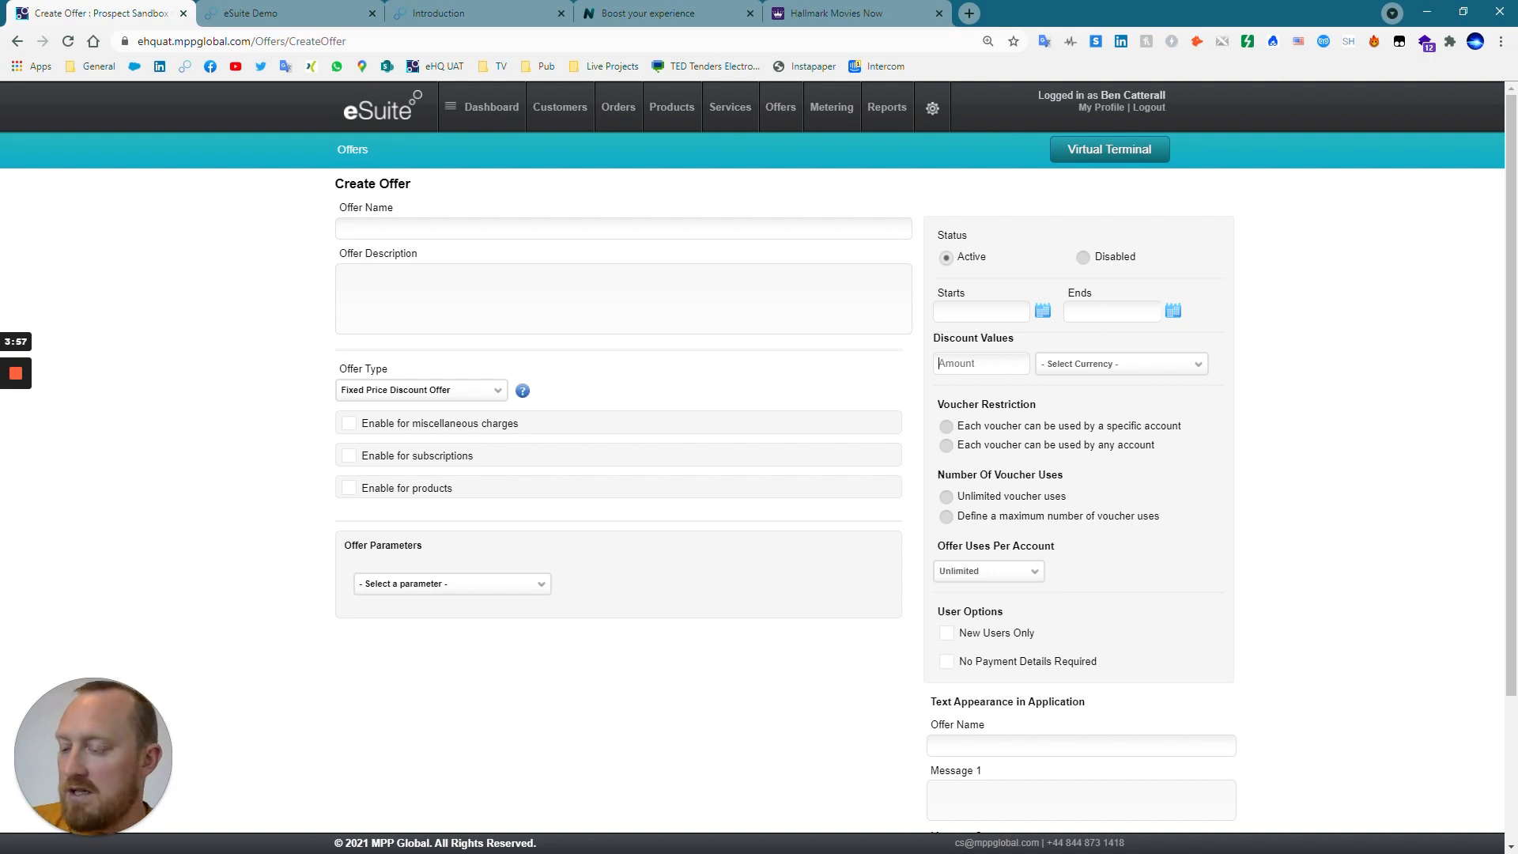
Set the offer's discount value to 10 EUR, and switch the new-users-only option on and back off.
text(10)
click(1106, 364)
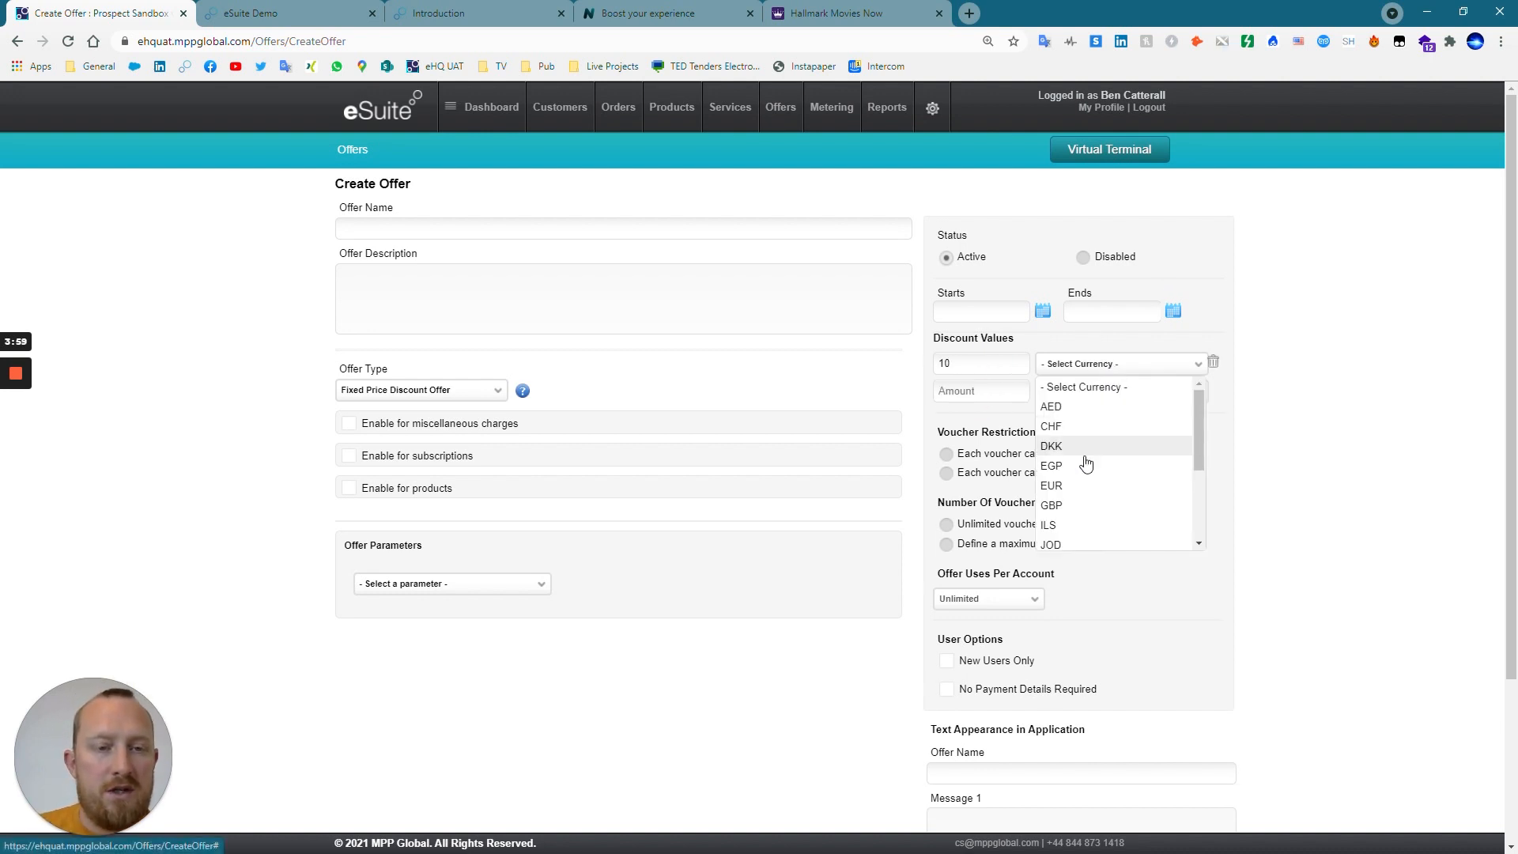
click(1071, 486)
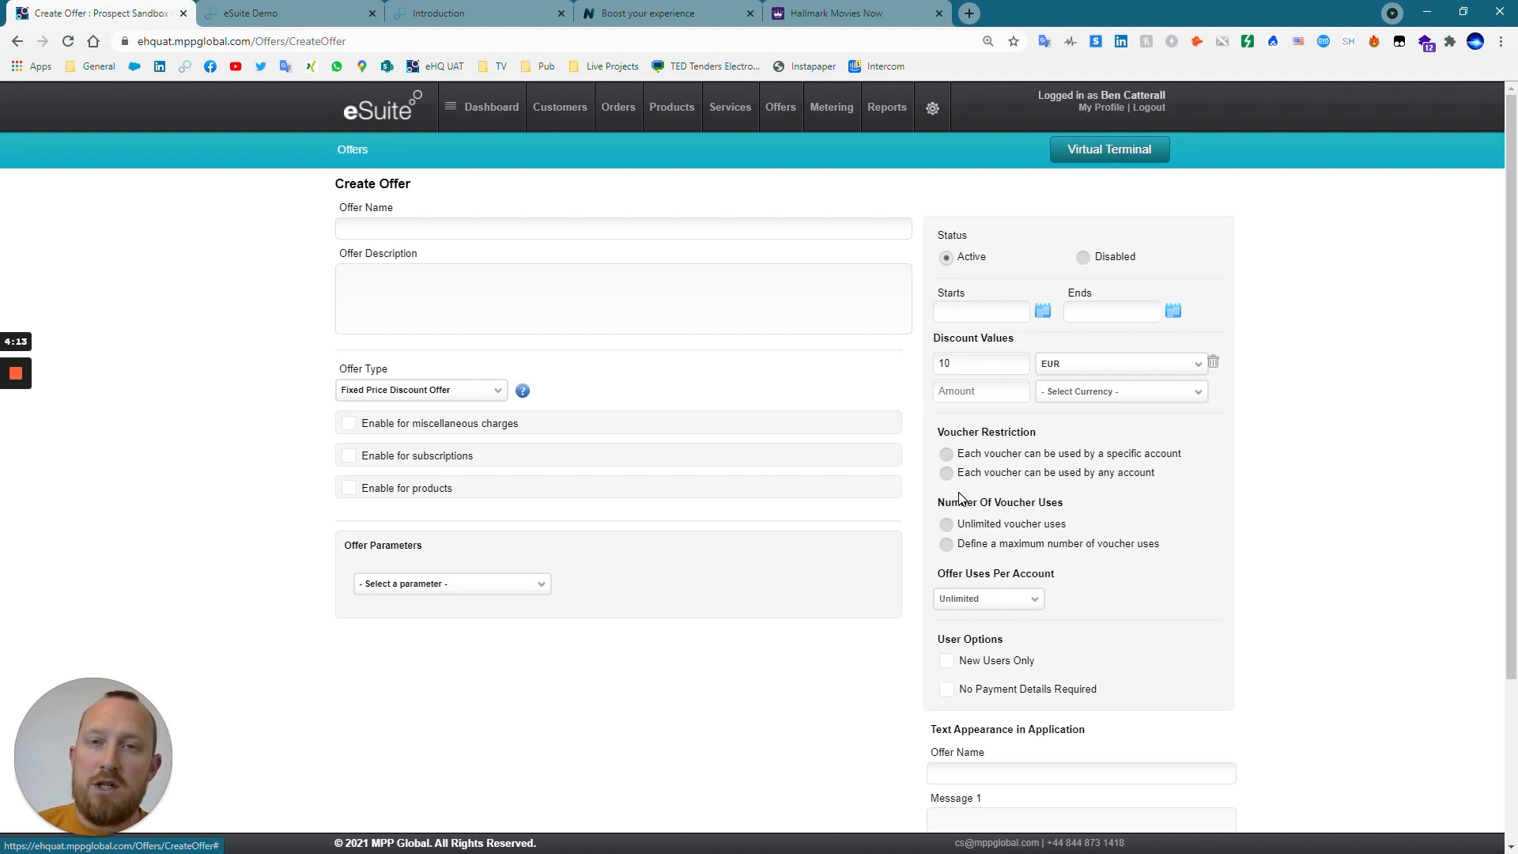
click(945, 663)
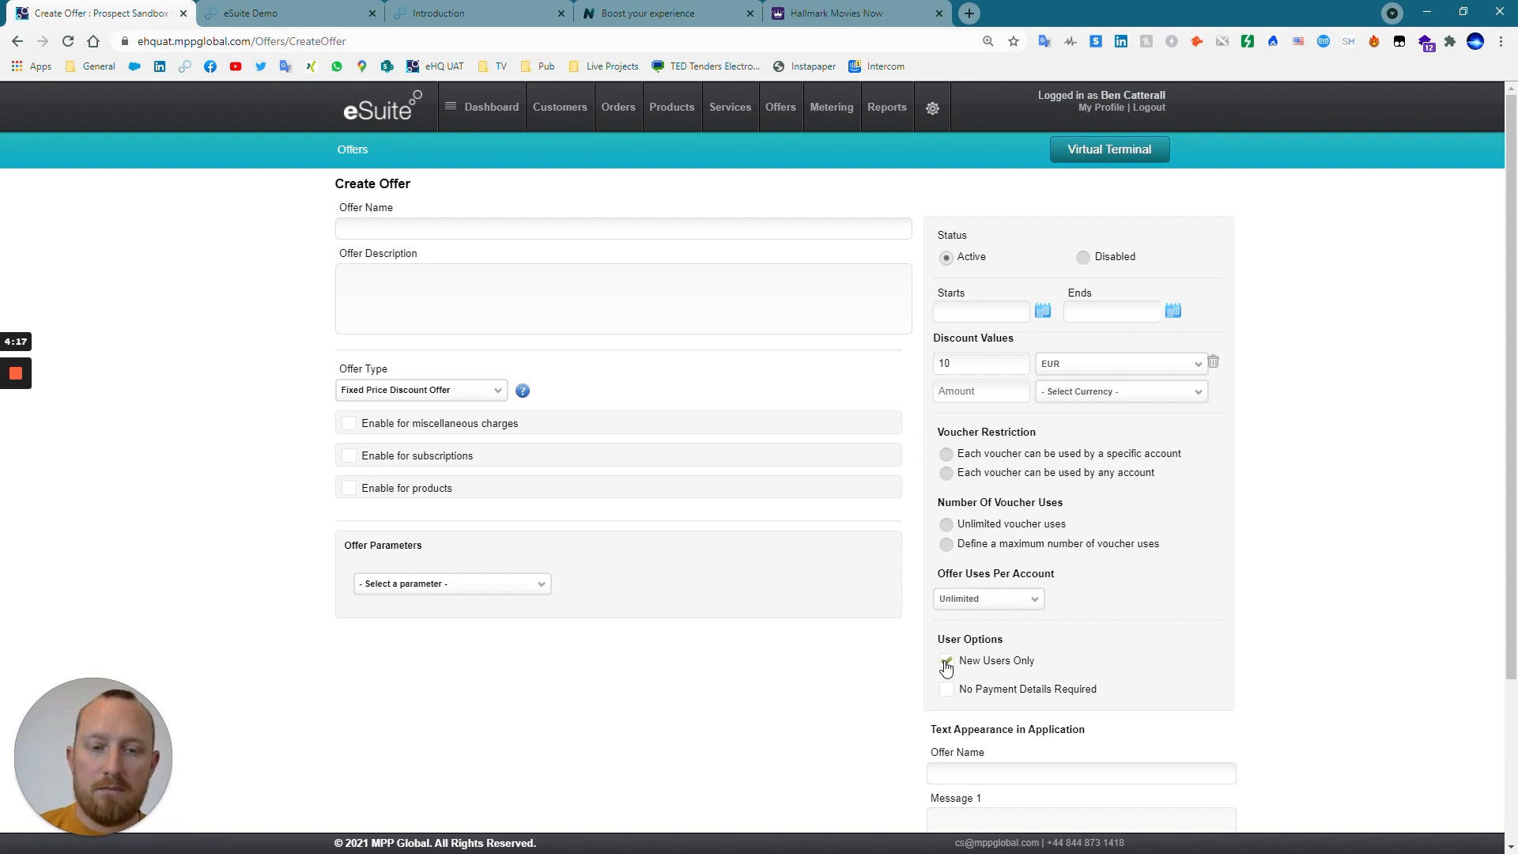
click(946, 663)
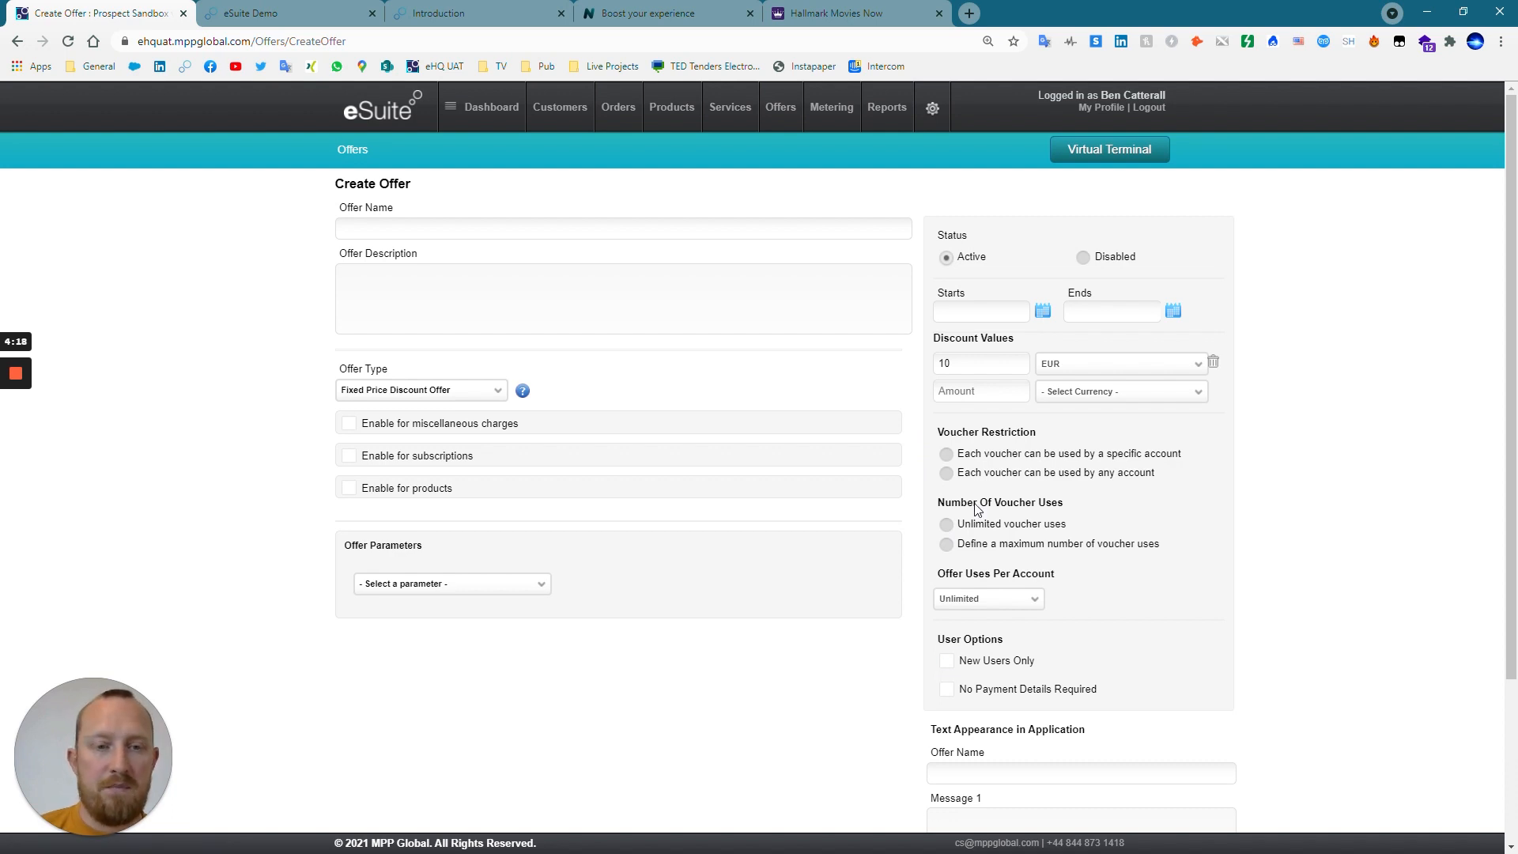
Allow each voucher to be used by any account, with a maximum of 100000 voucher uses and 1 offer use per account.
click(947, 455)
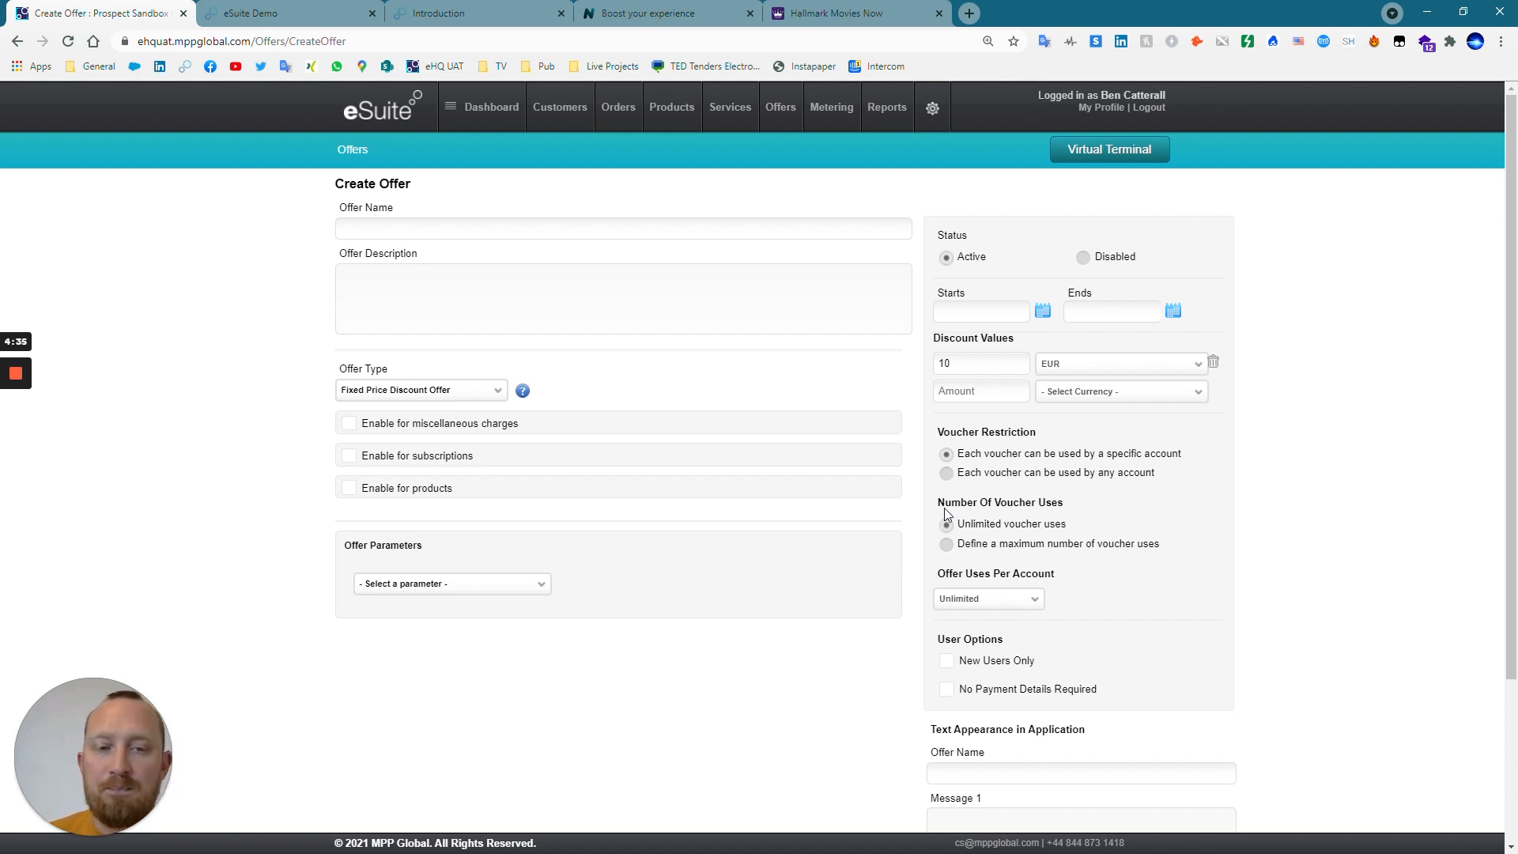
click(947, 473)
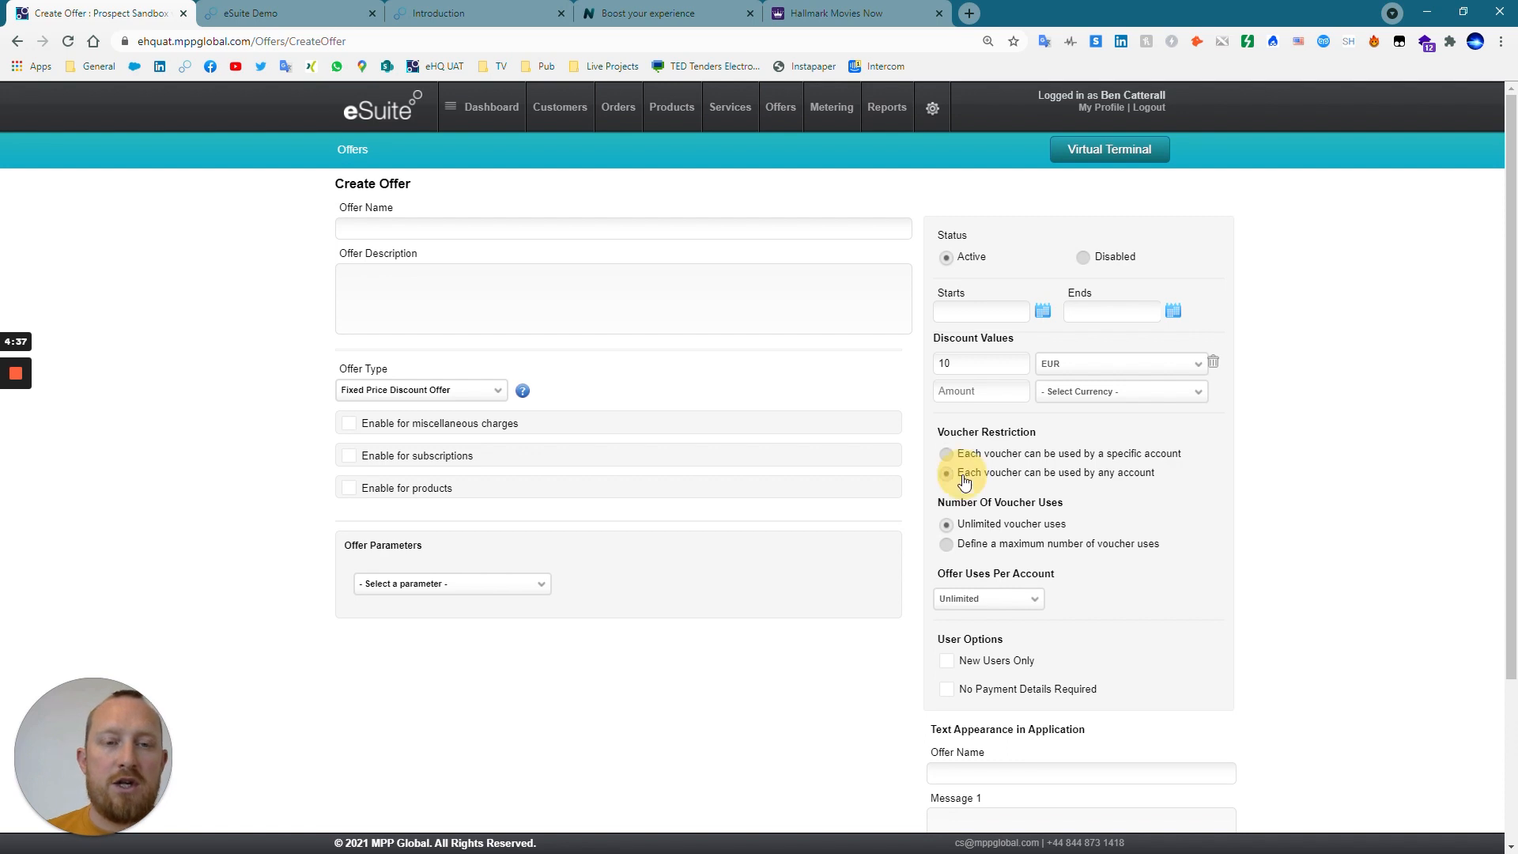
click(996, 599)
click(977, 631)
click(980, 544)
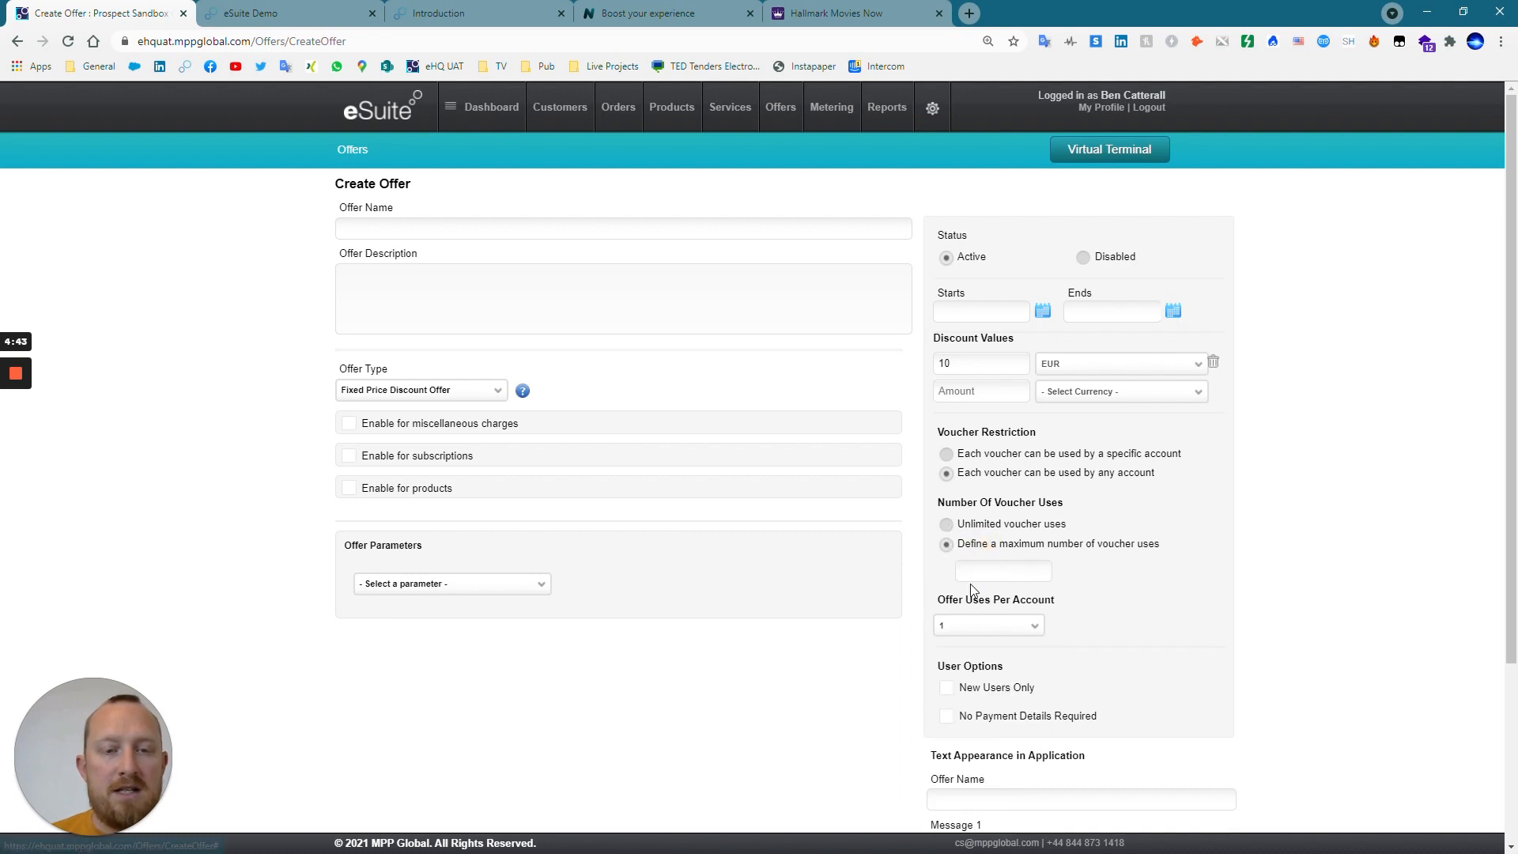
text(100000)
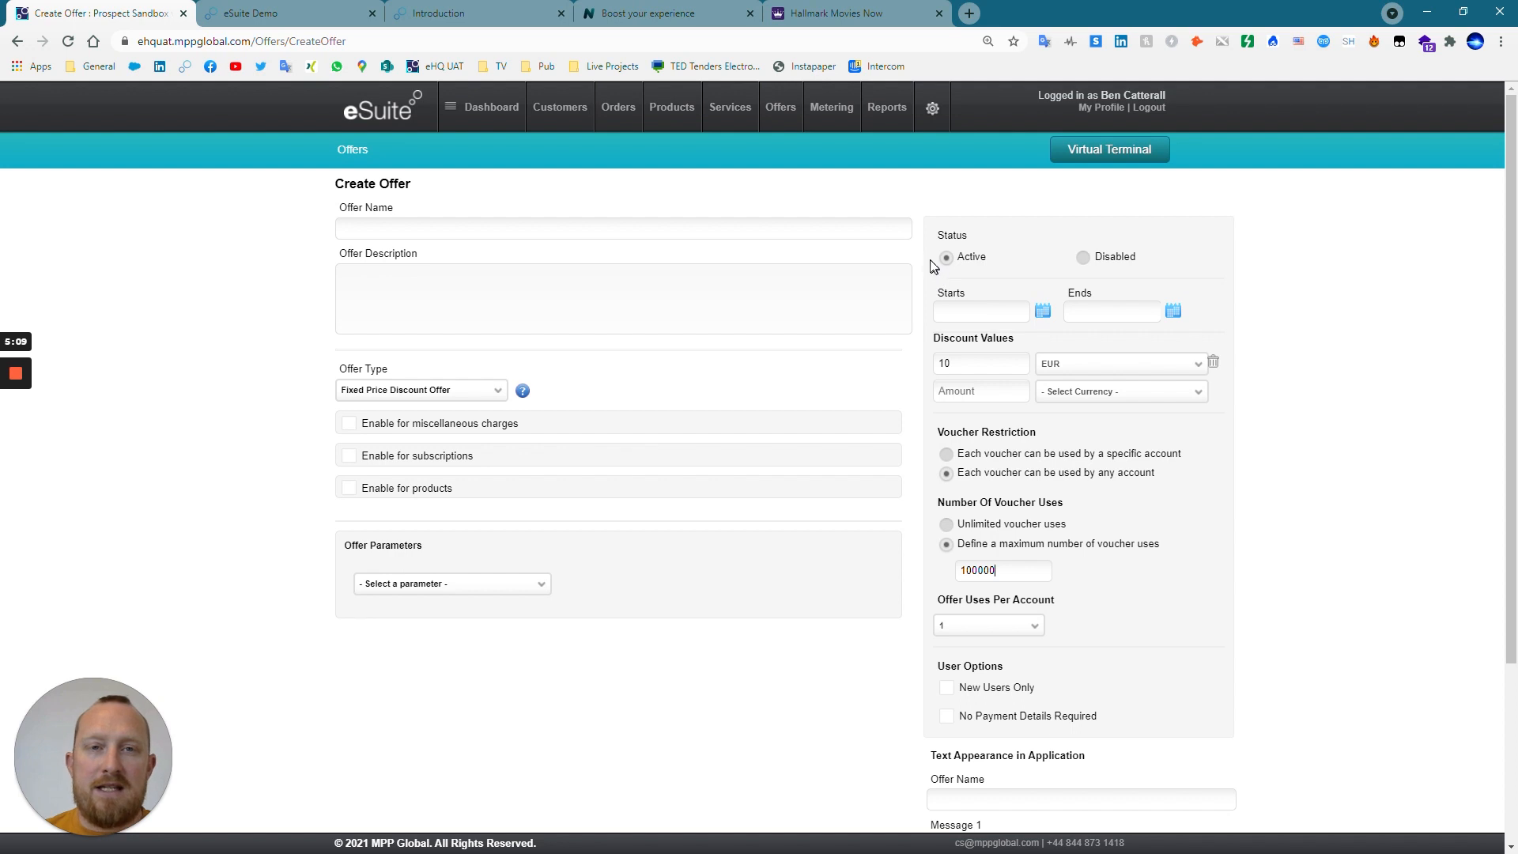
Expand the OTT service group in the services list and compare its service with the demo subscription page.
mouse_move(725, 115)
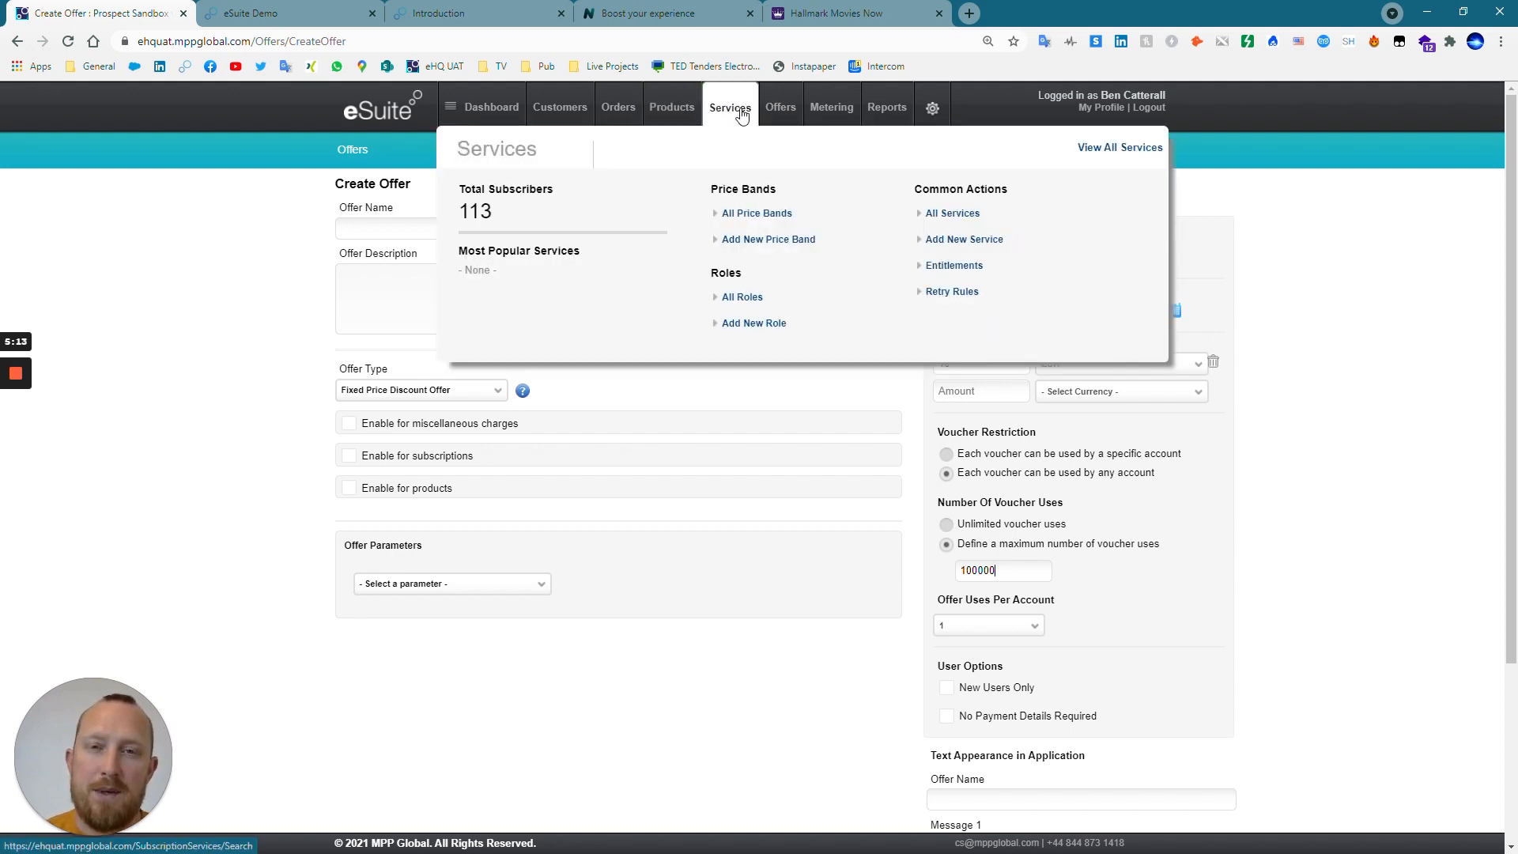
mouse_move(677, 113)
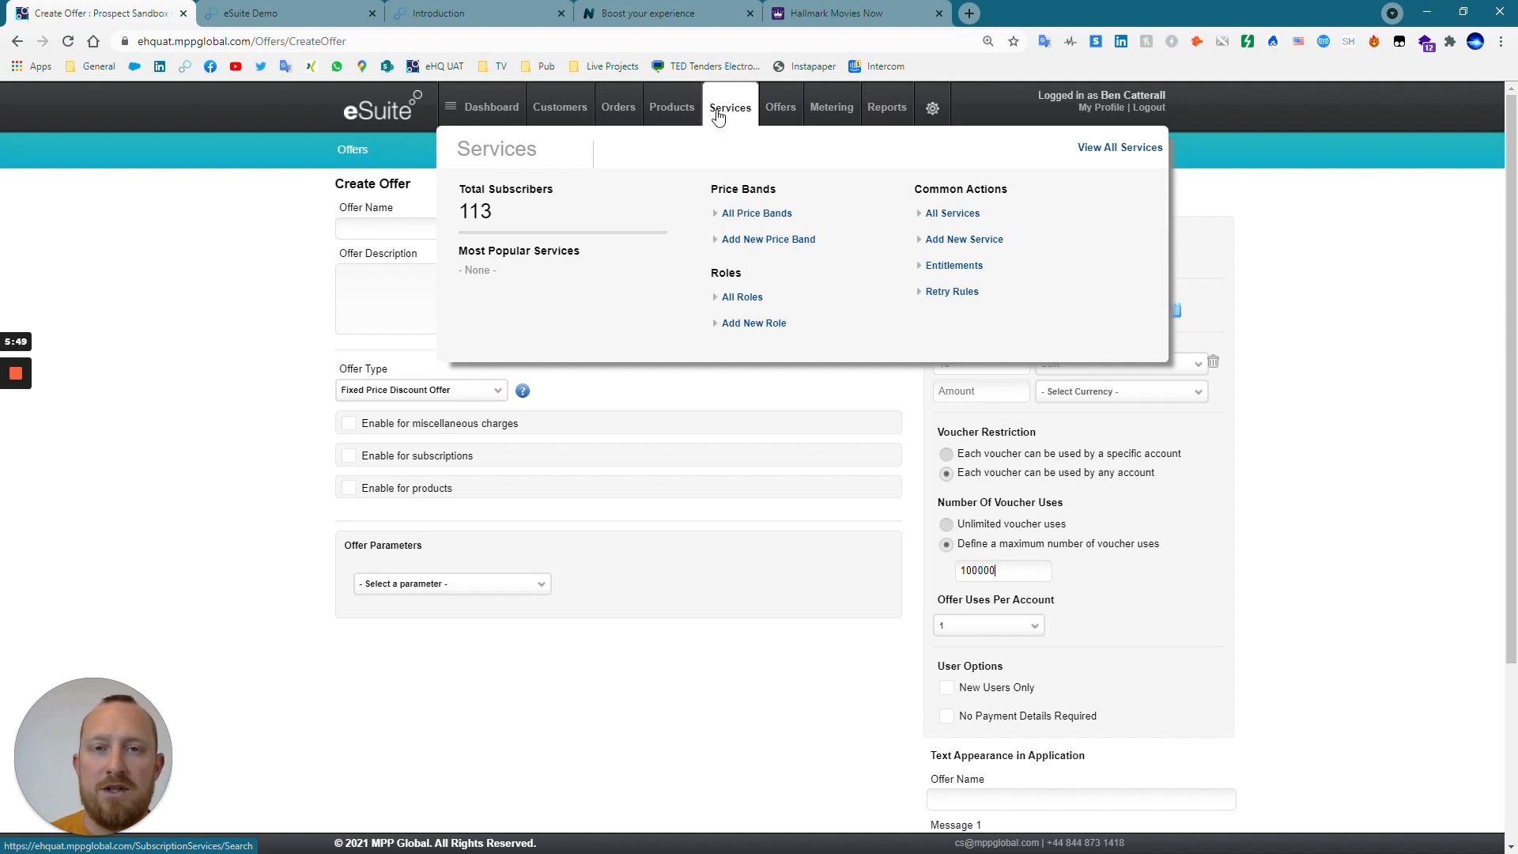
click(719, 111)
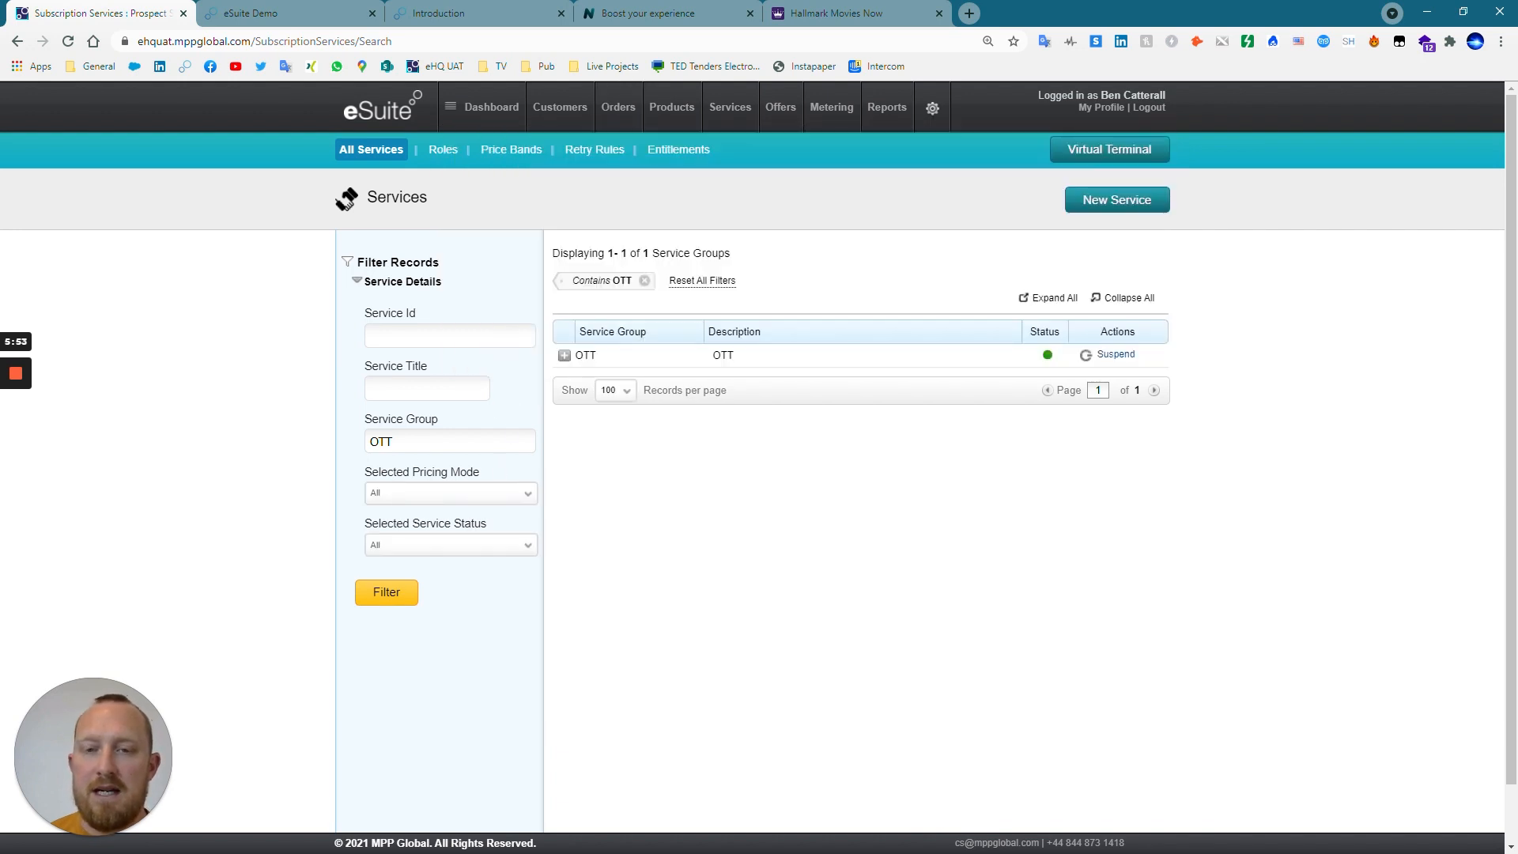
click(563, 355)
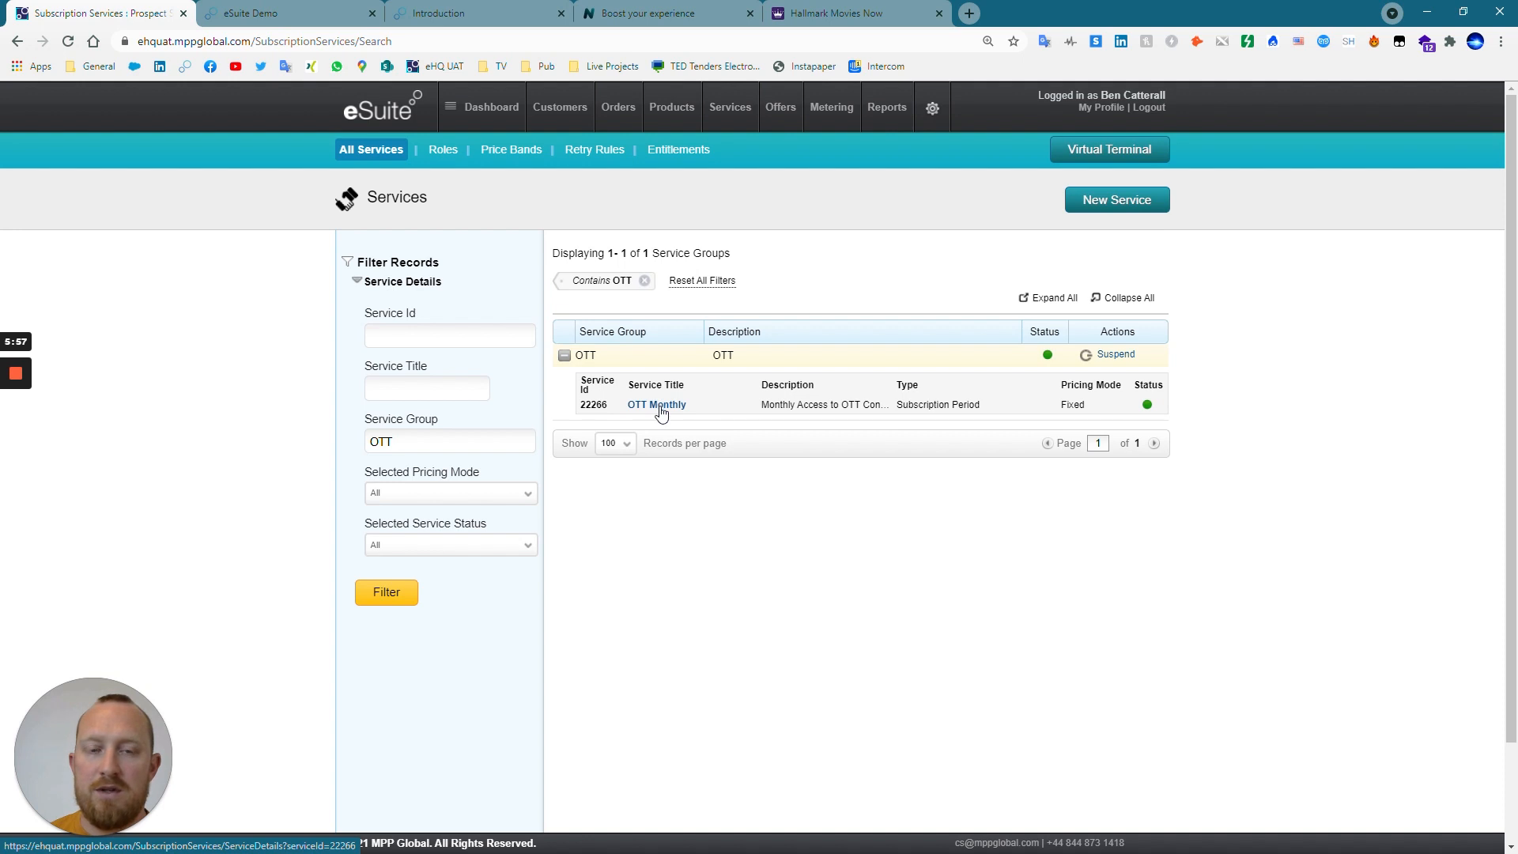
click(309, 14)
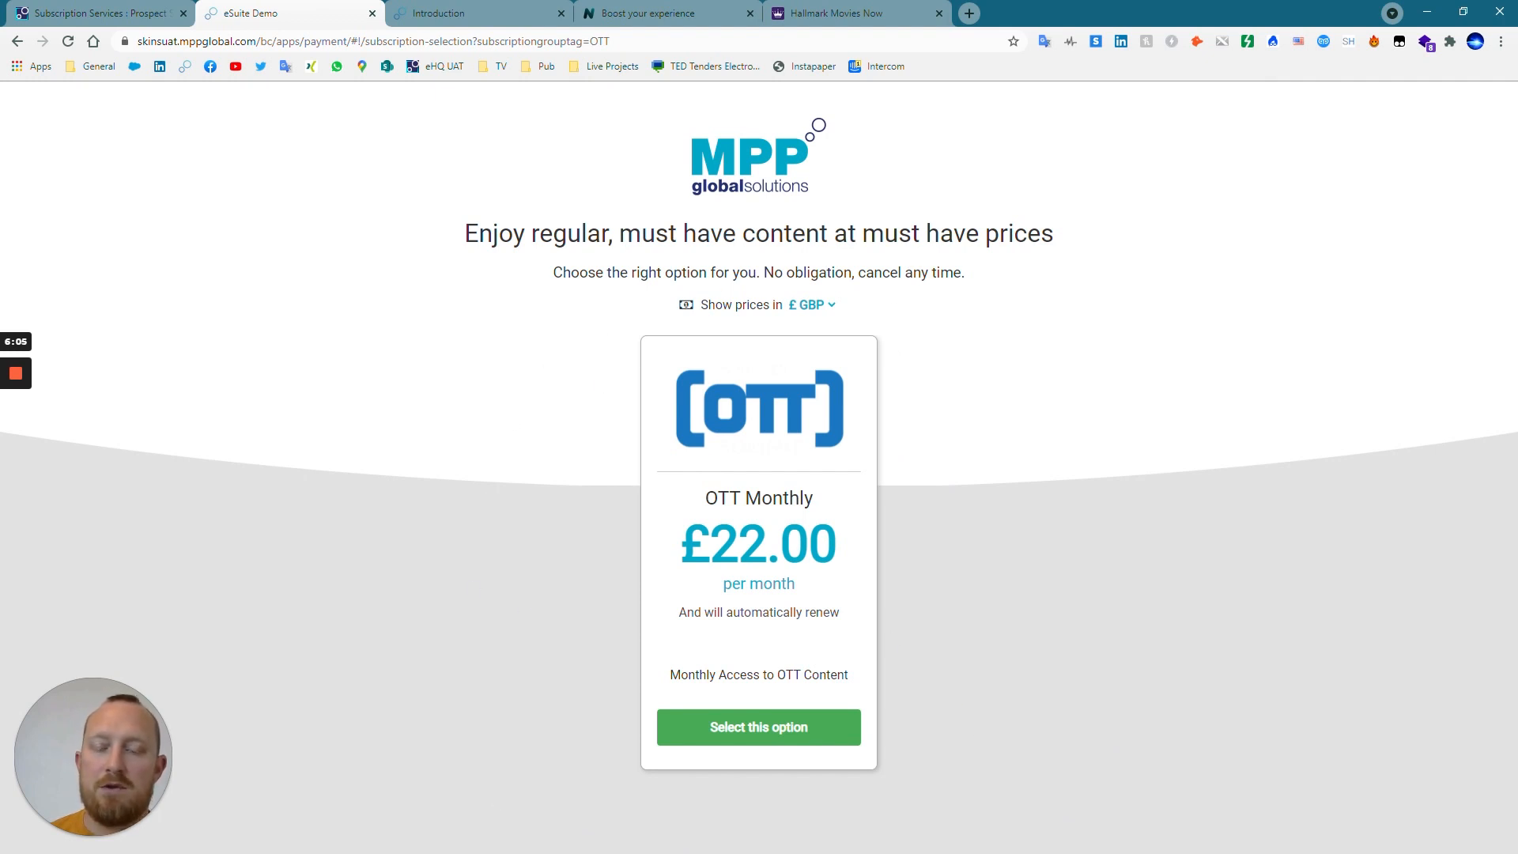
click(119, 16)
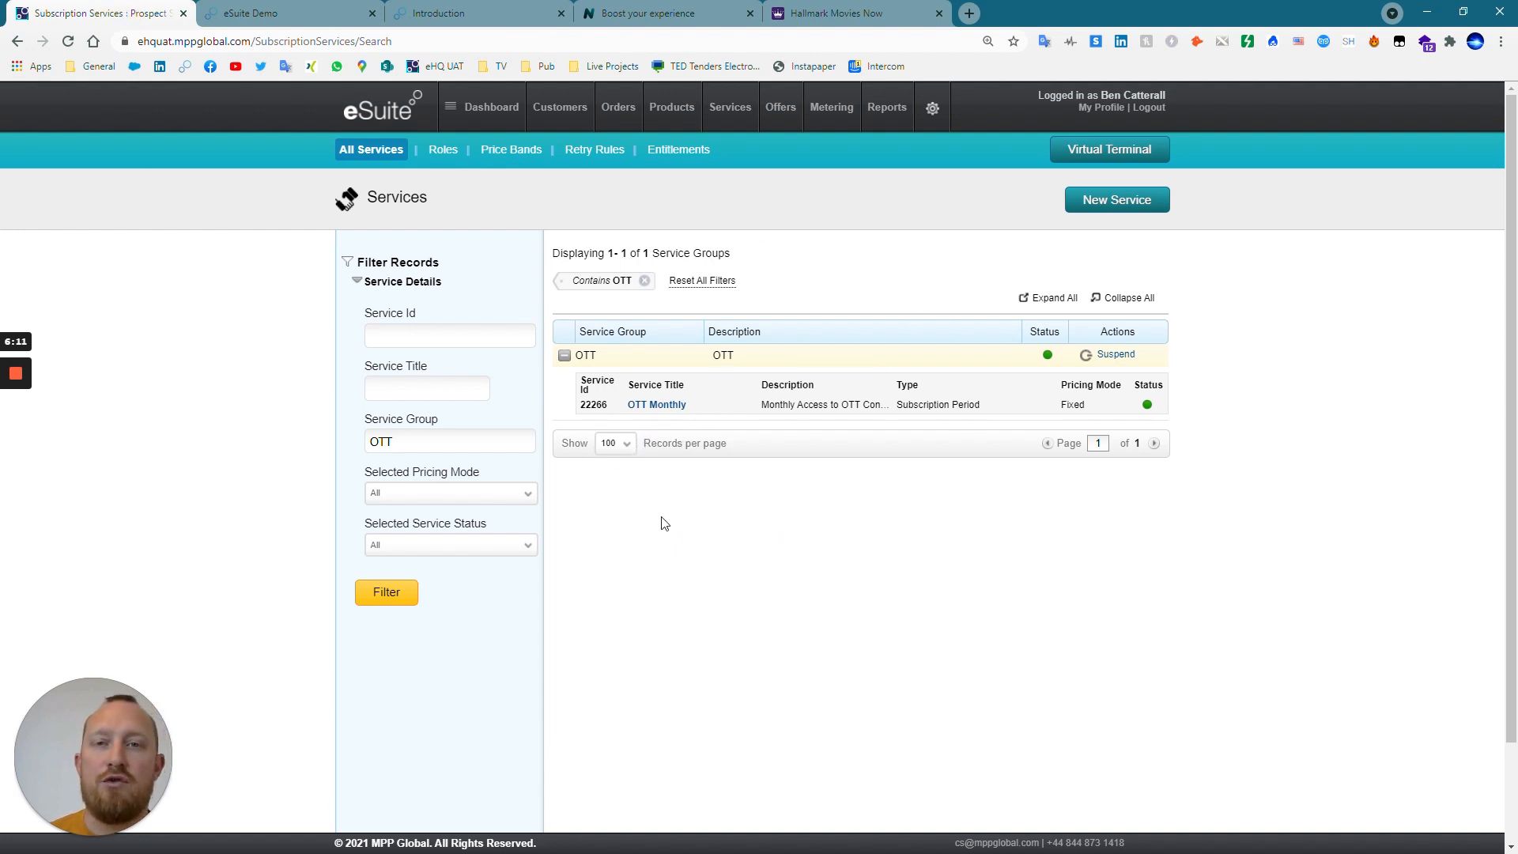
Start a new service titled OTT Annual and assign it to the OTT service group.
click(1107, 205)
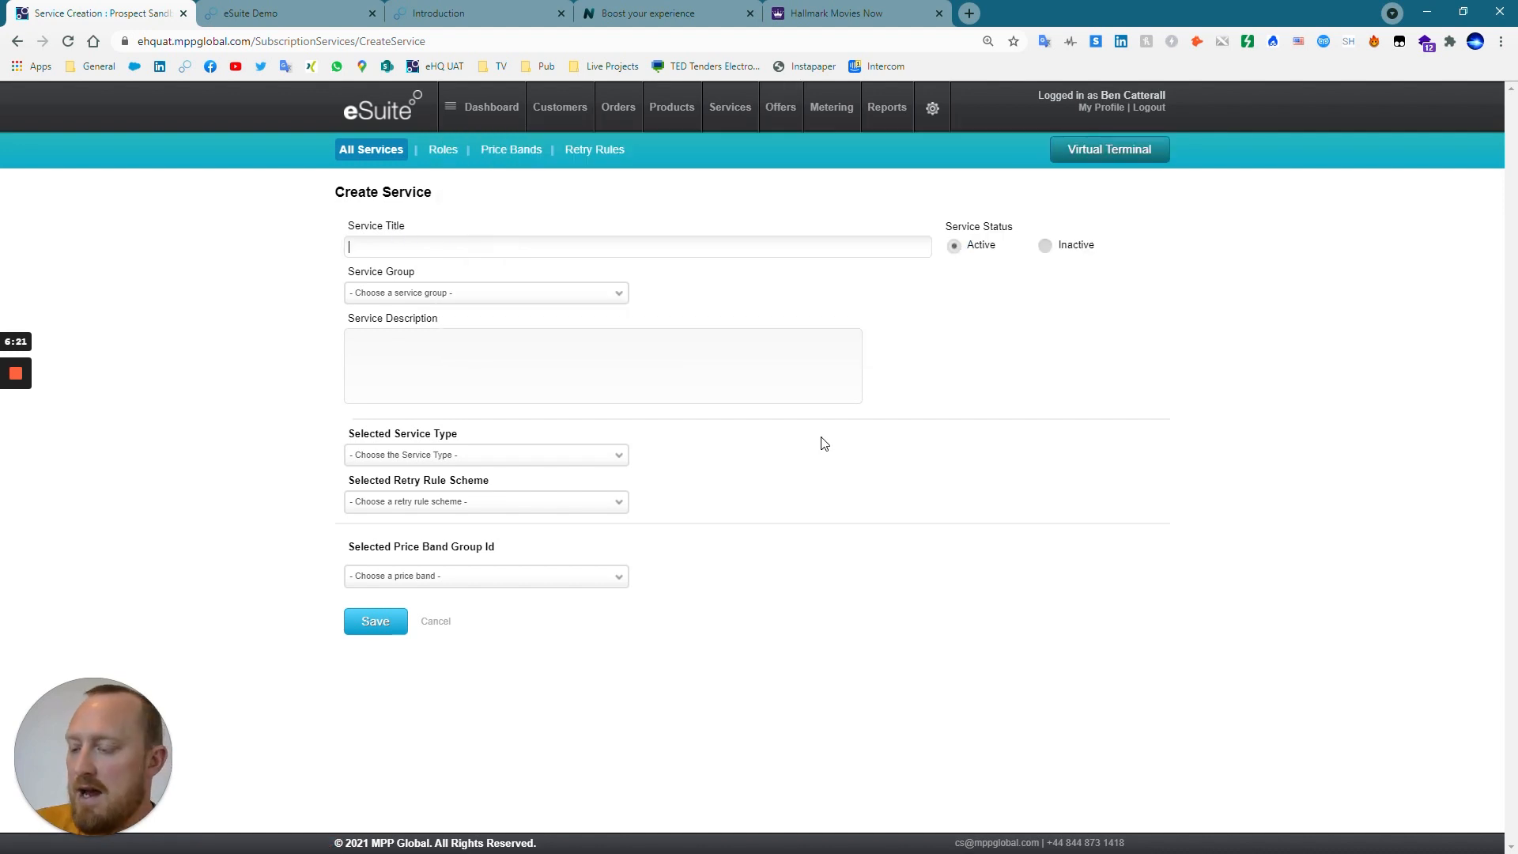
text(OTT)
text( Annual)
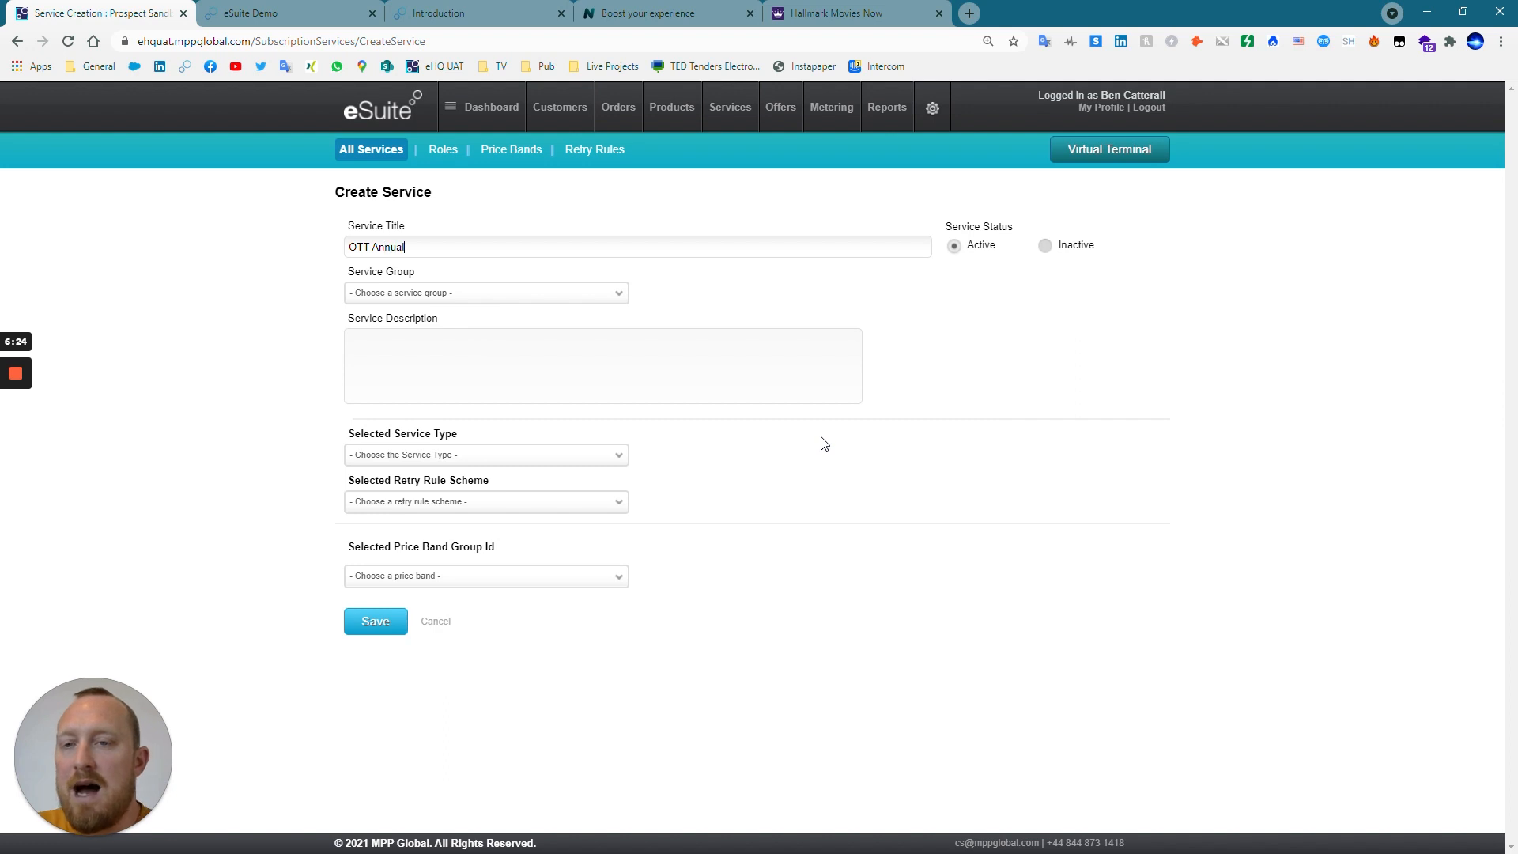
click(605, 294)
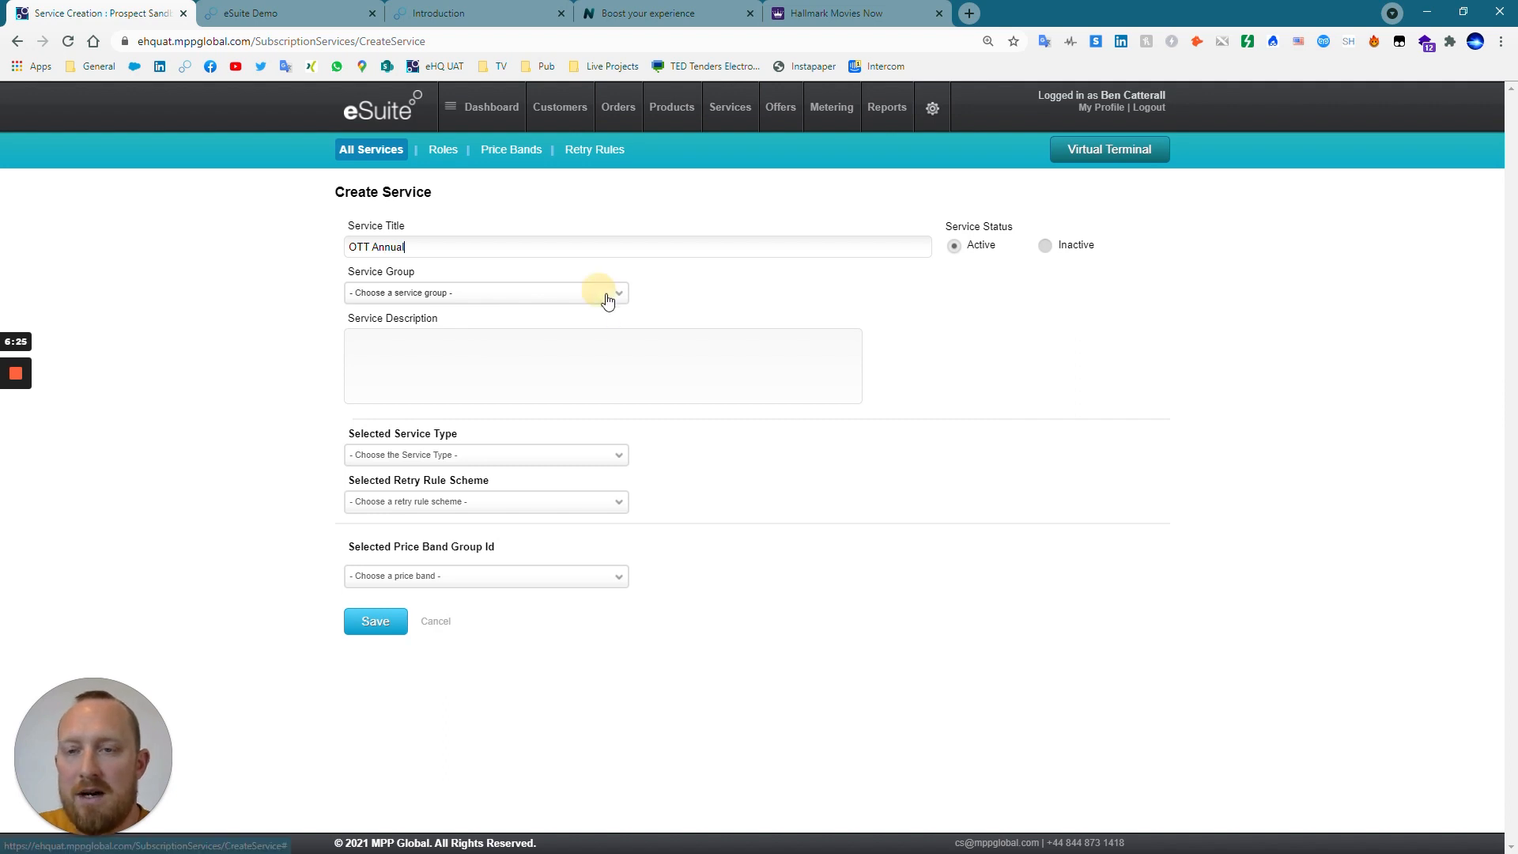
drag(623, 327, 624, 478)
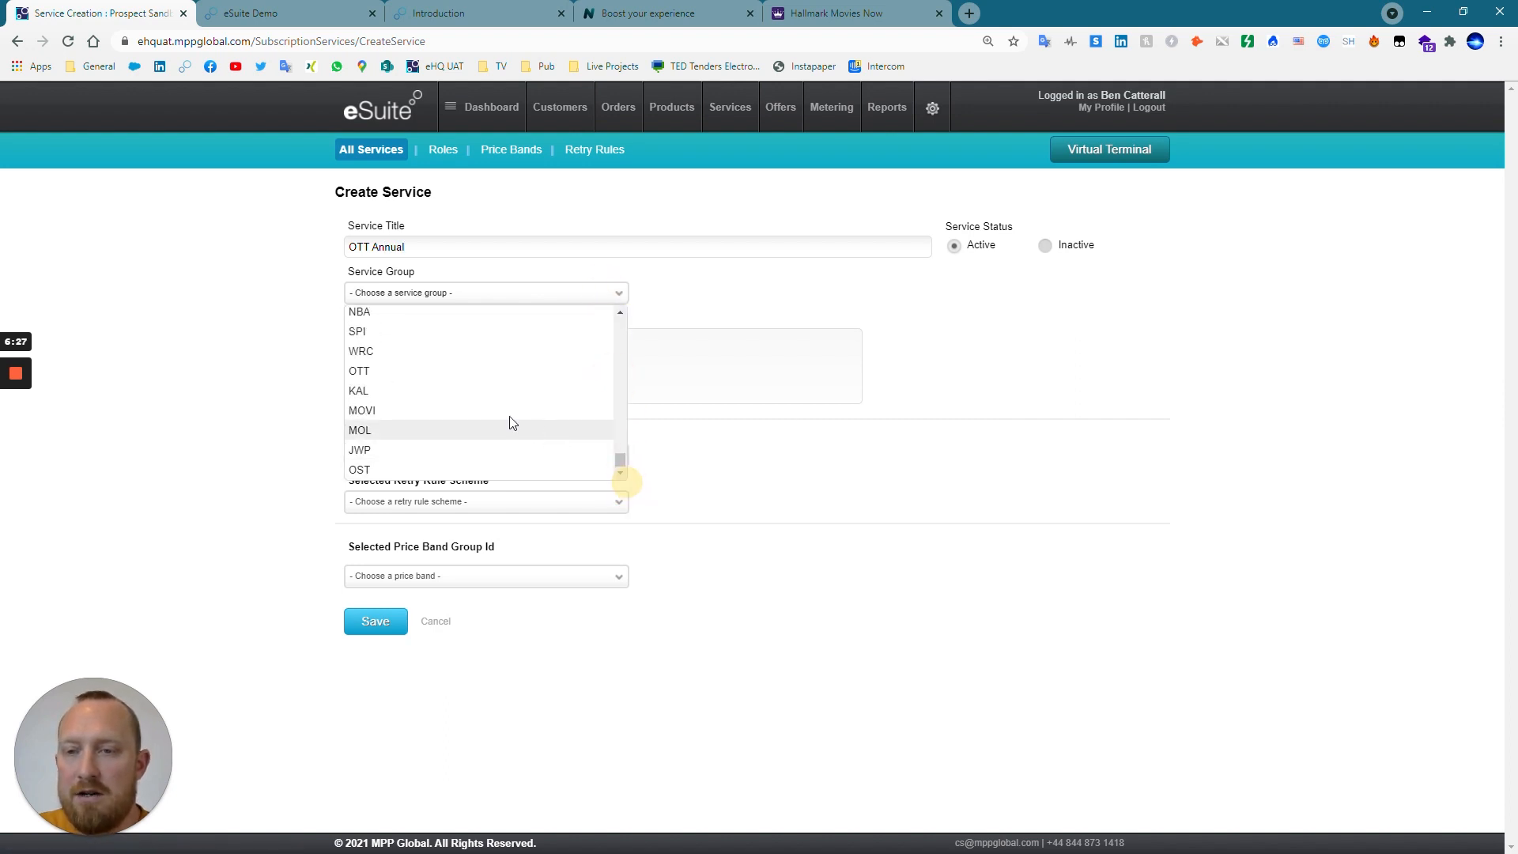
click(431, 372)
click(430, 368)
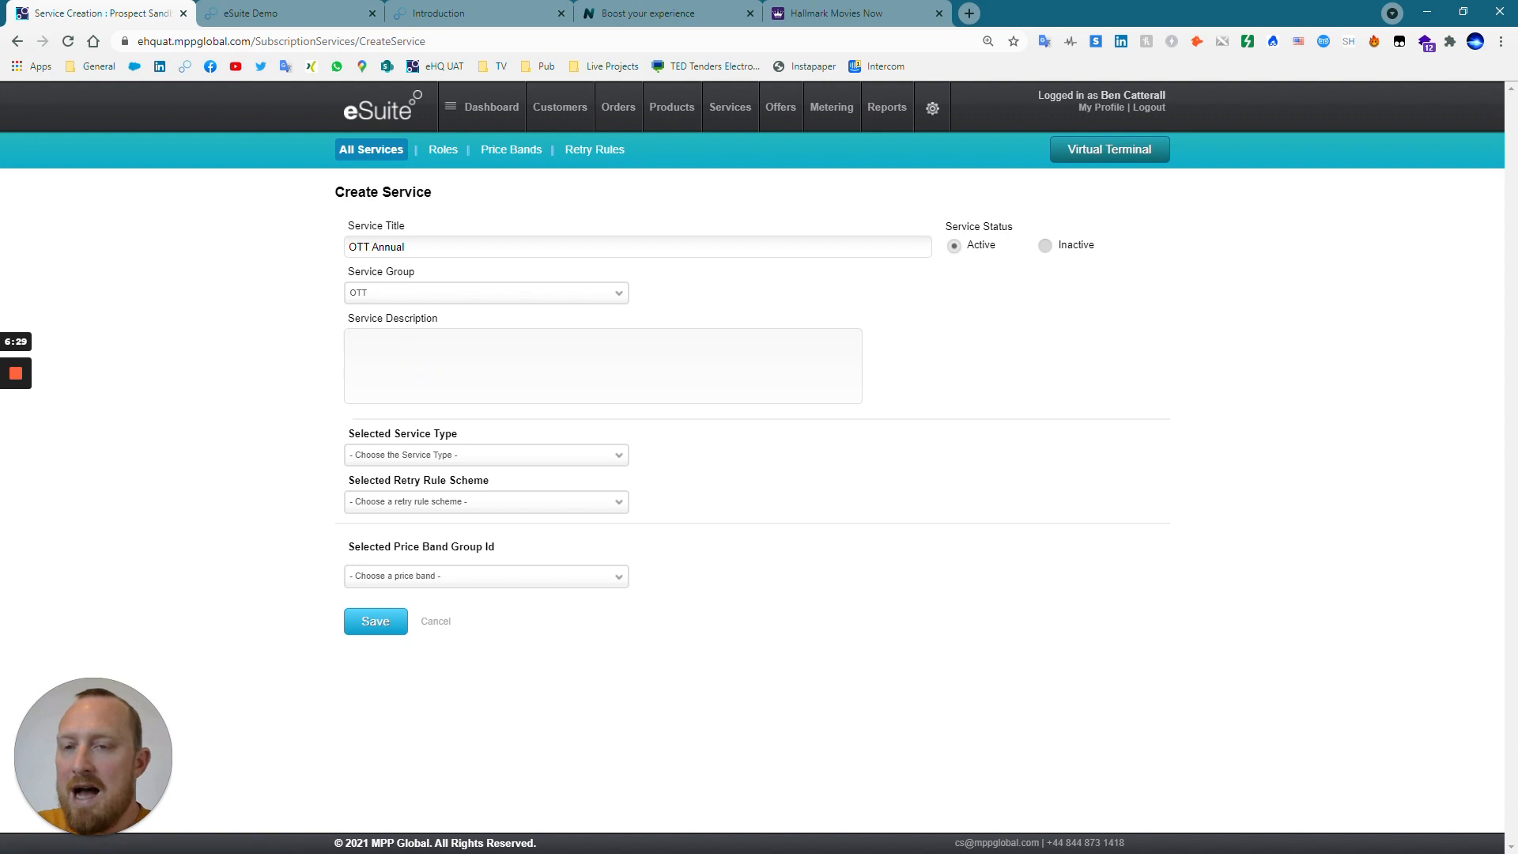
Enter "Annual Access to OTT Content" as the service description.
text(Annu)
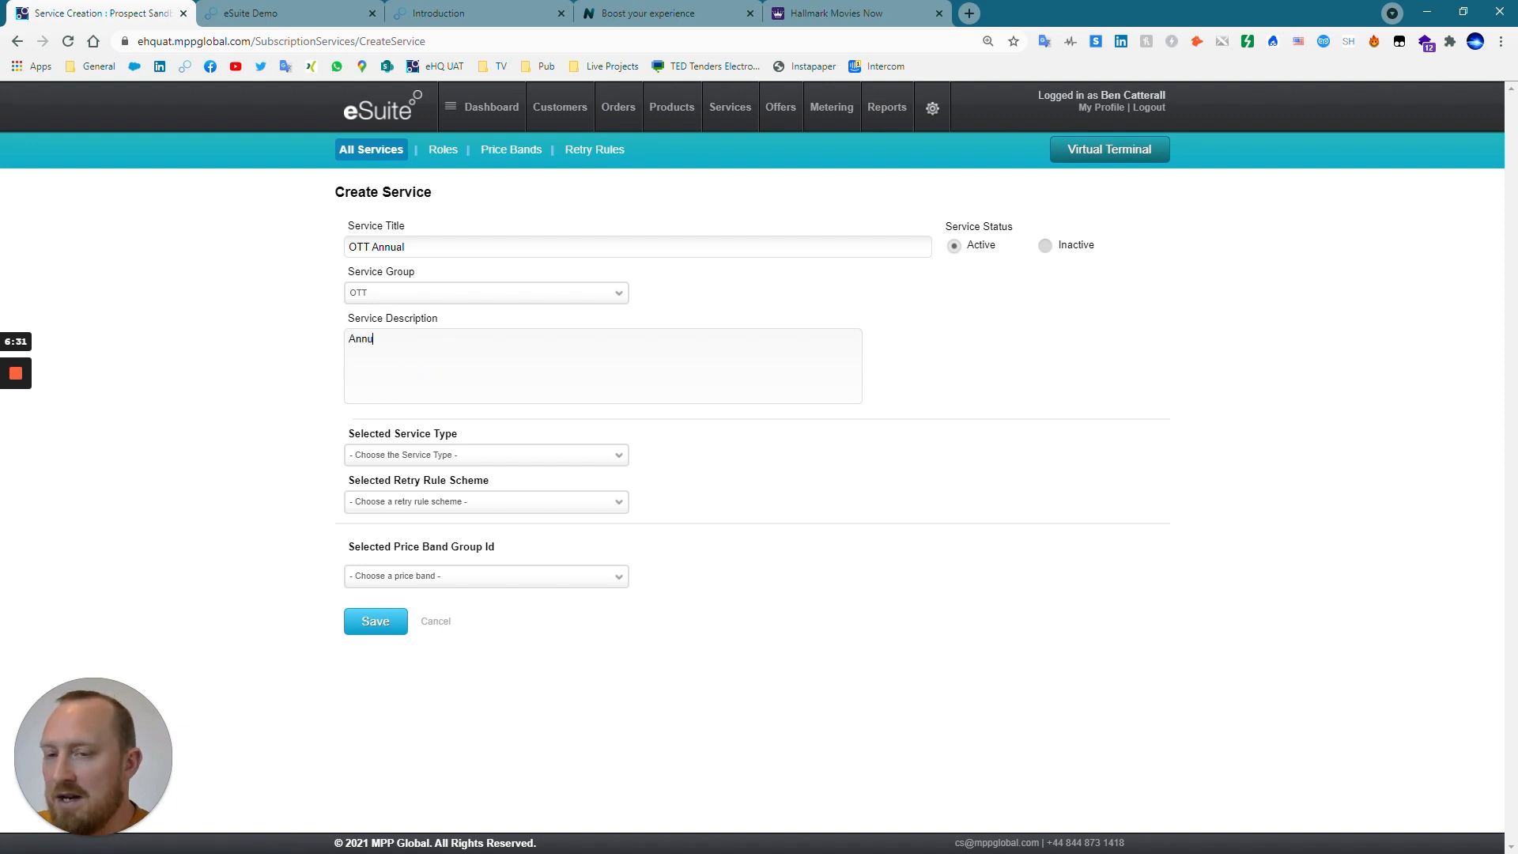
text(al Access to OTT Cone)
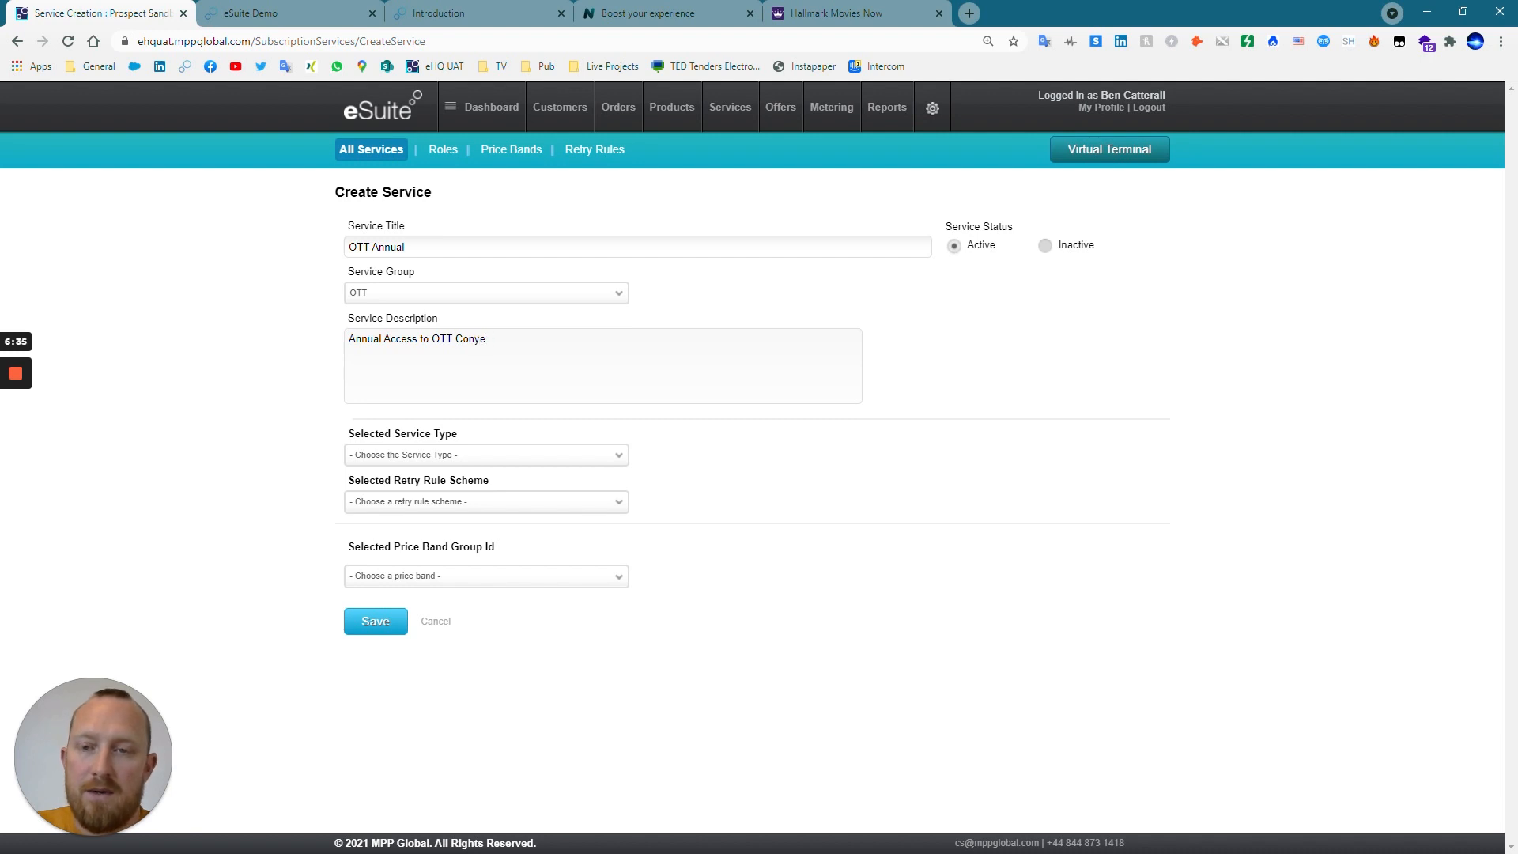
key(BackSpace)
text(tent)
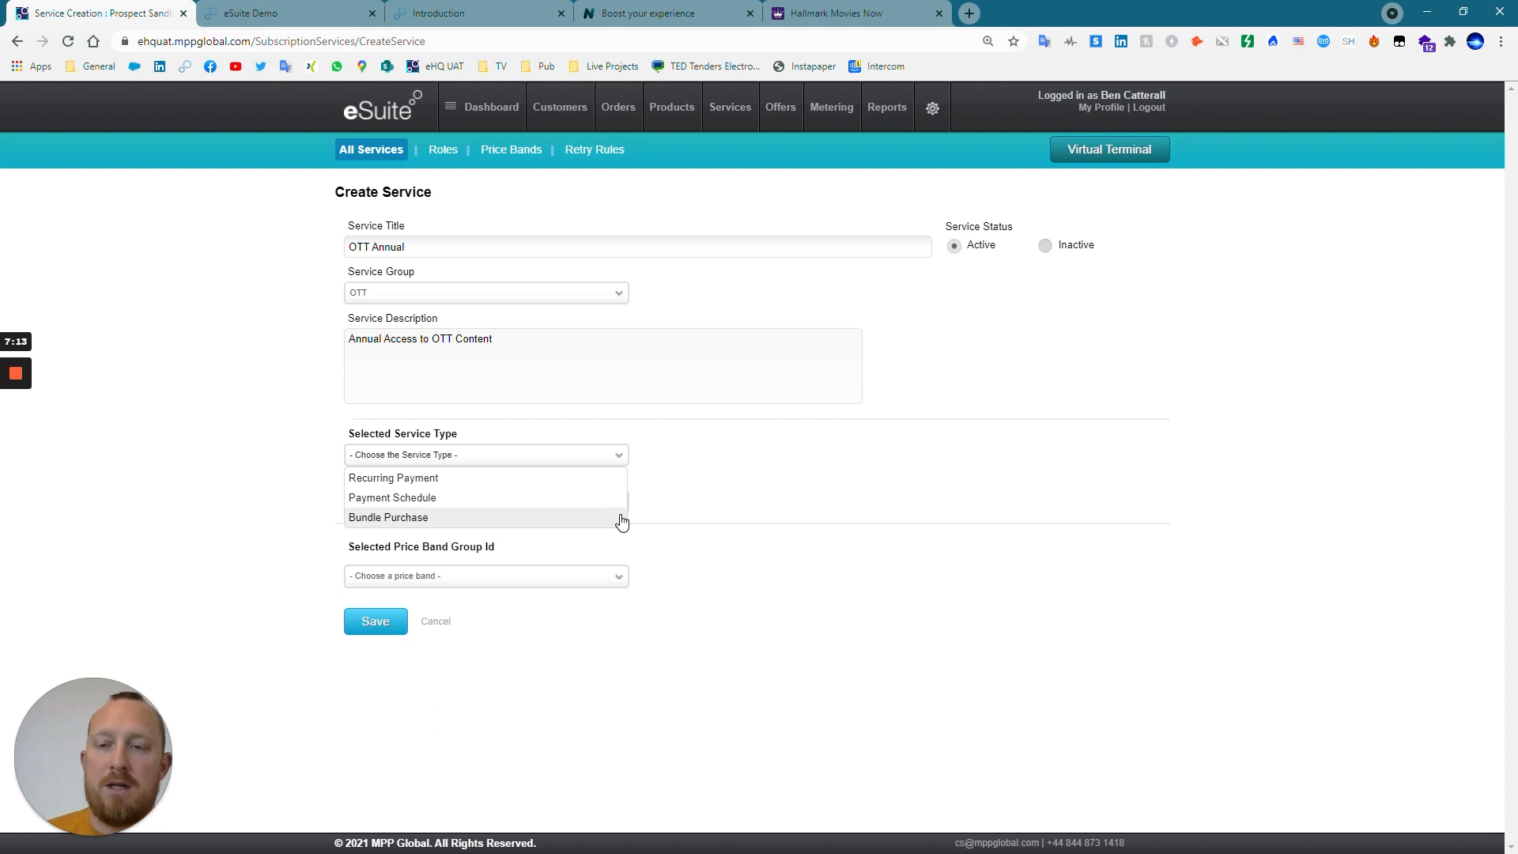
Set the service type to Recurring Payment and the pricing mode to Fixed.
click(596, 479)
scroll(1226, 504, down, 1)
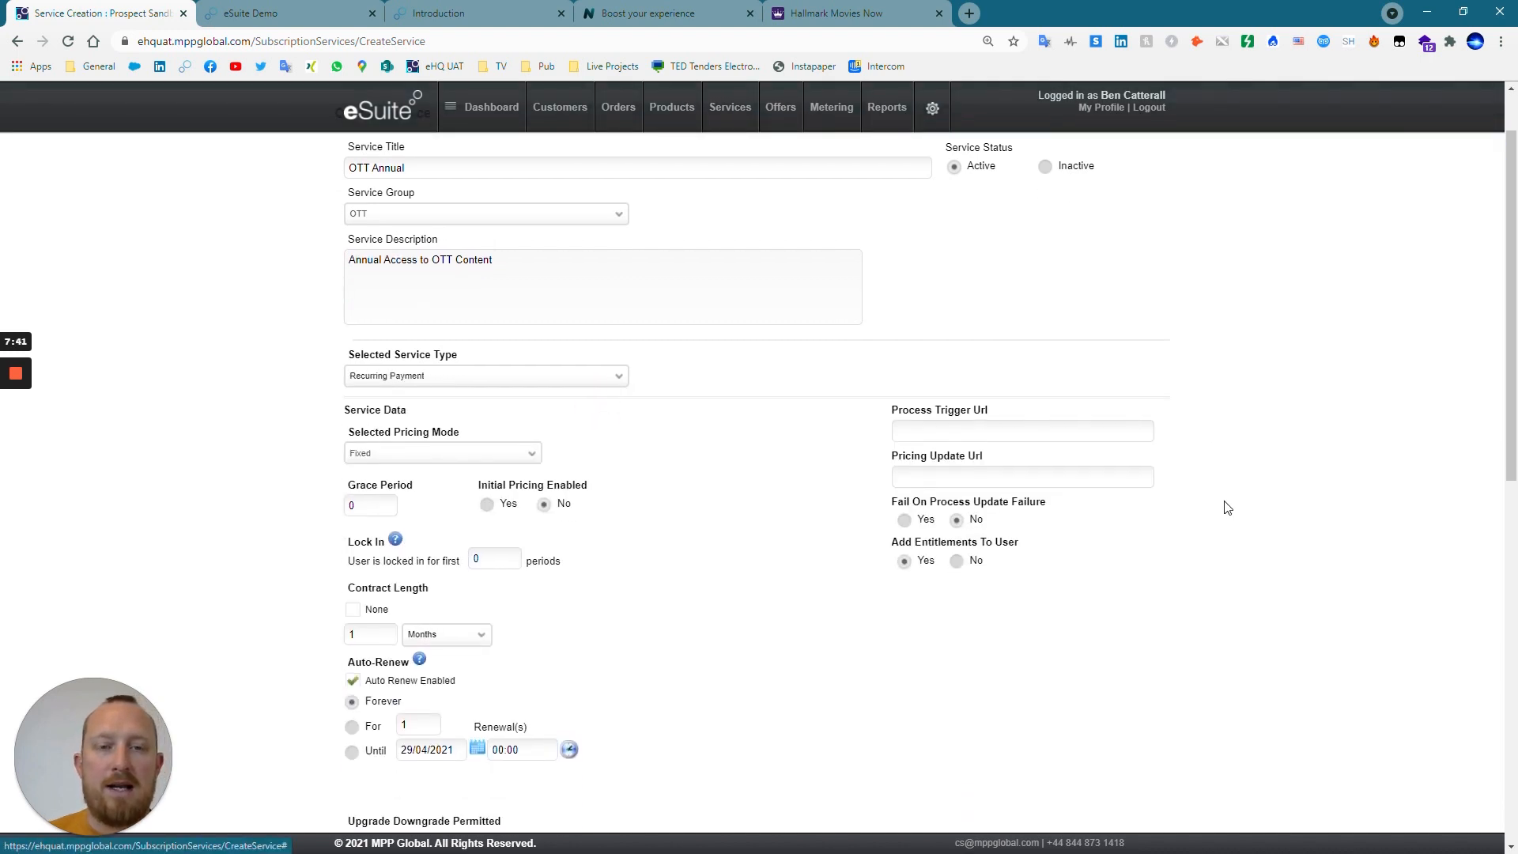
scroll(913, 502, down, 1)
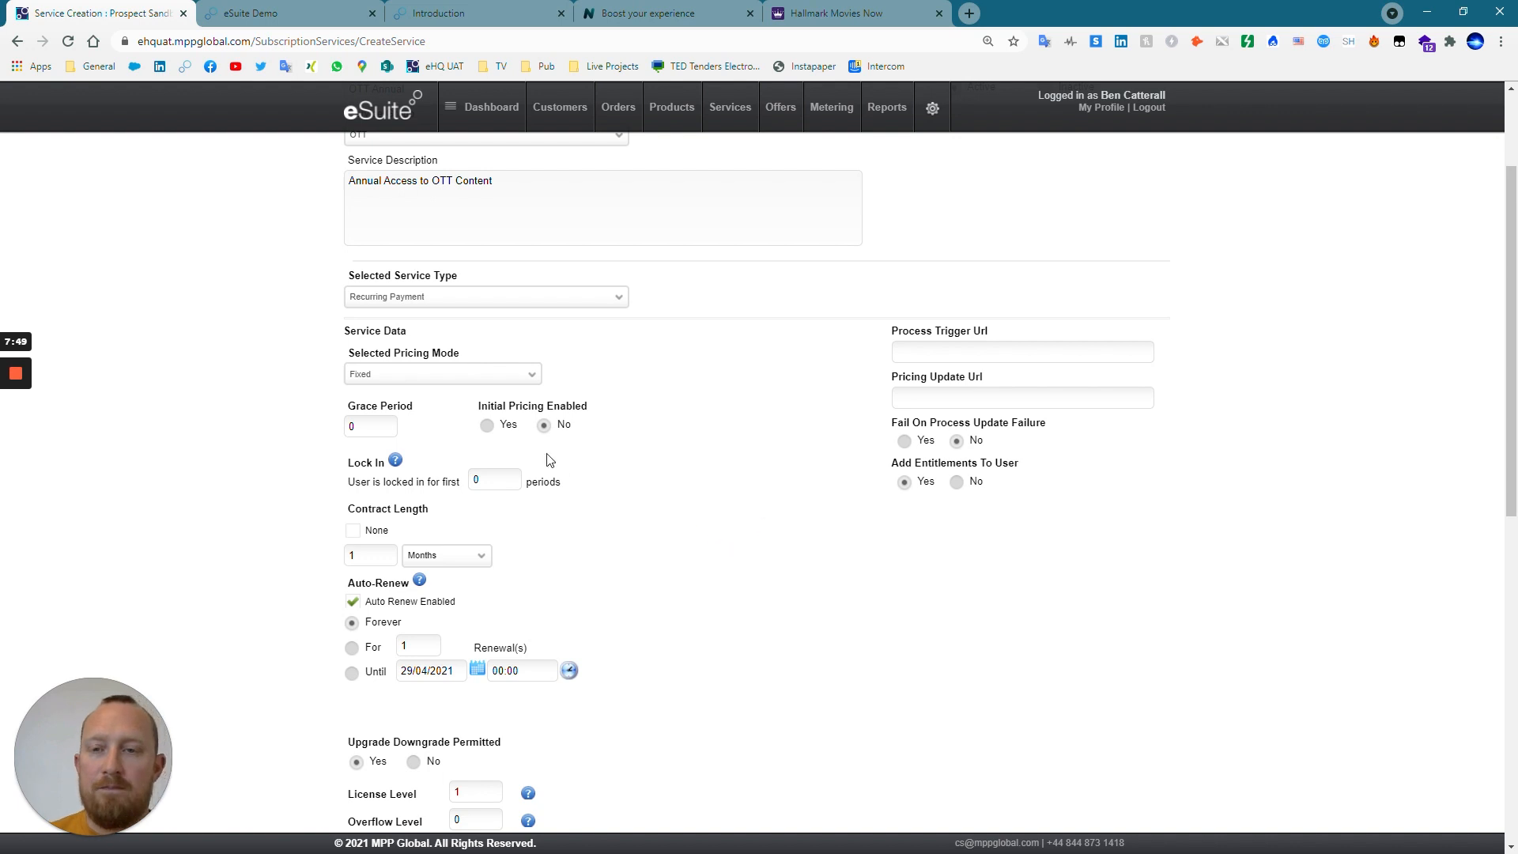
click(451, 382)
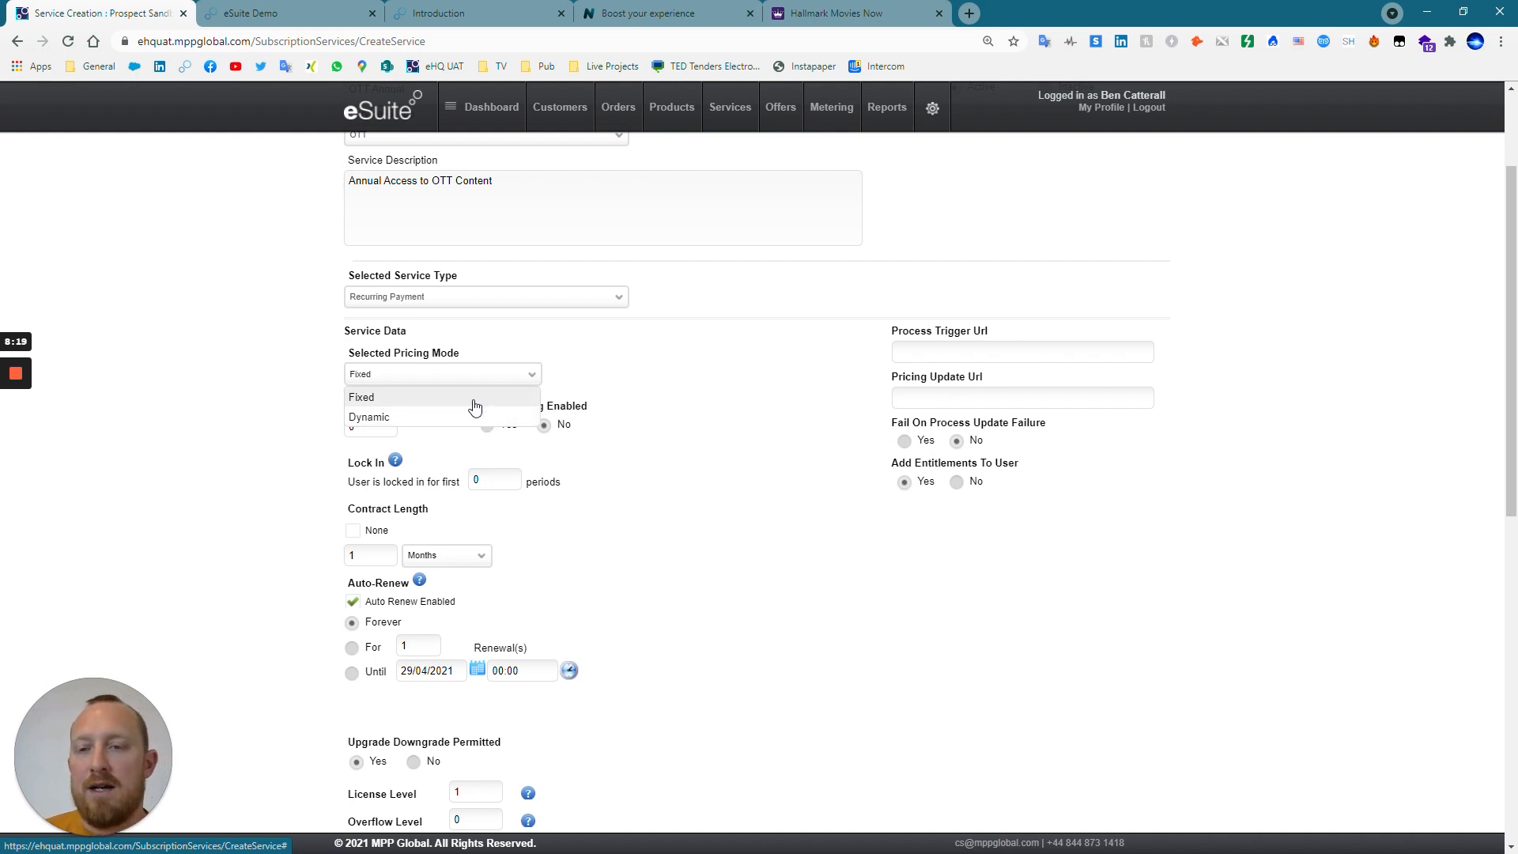
click(475, 398)
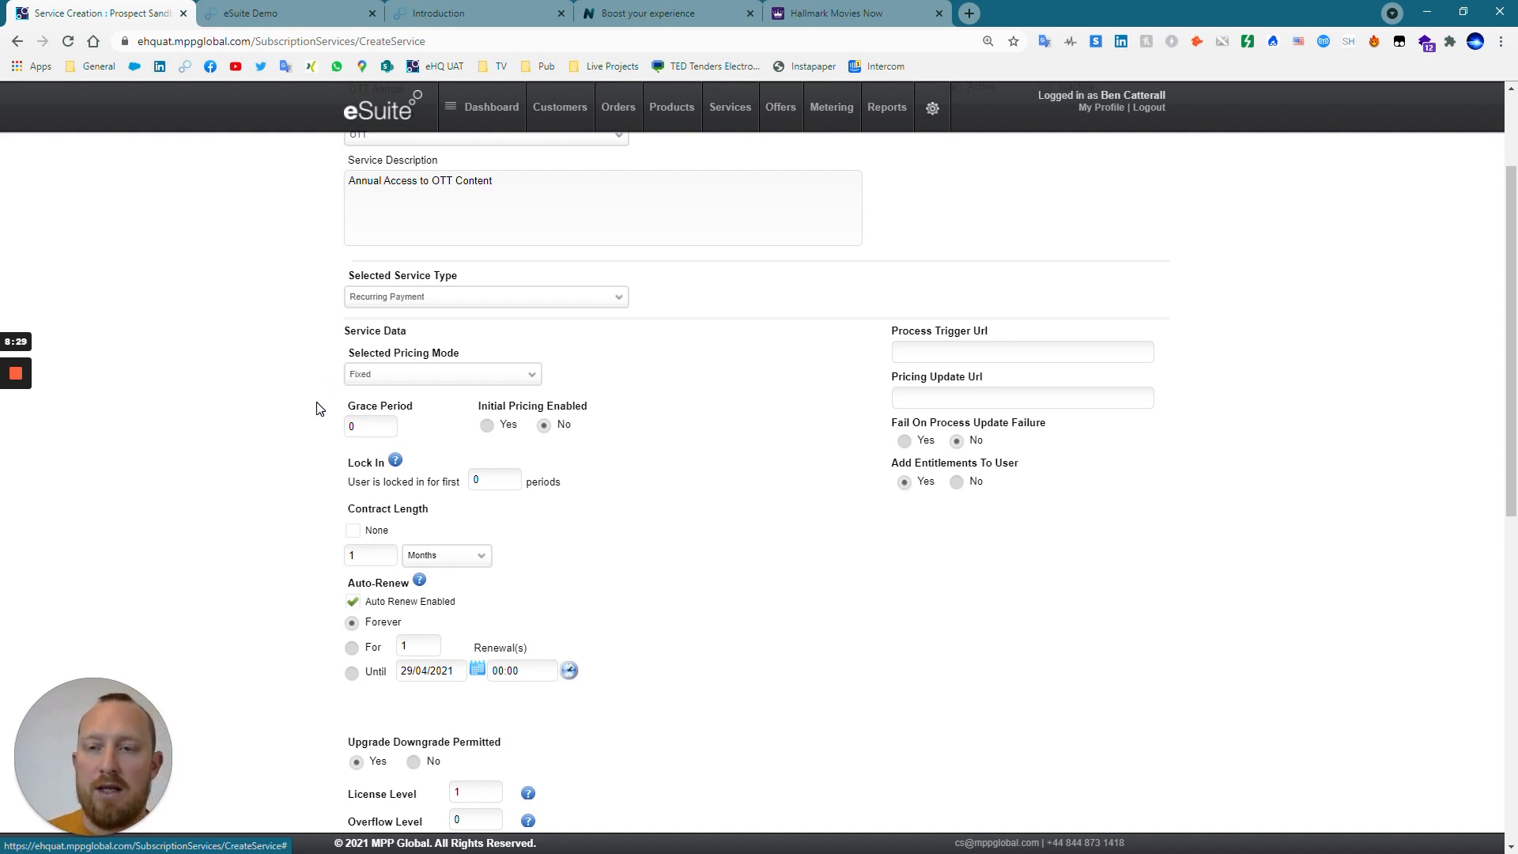
Set the service's grace period to 14 and its contract length to 1 year.
scroll(320, 407, down, 2)
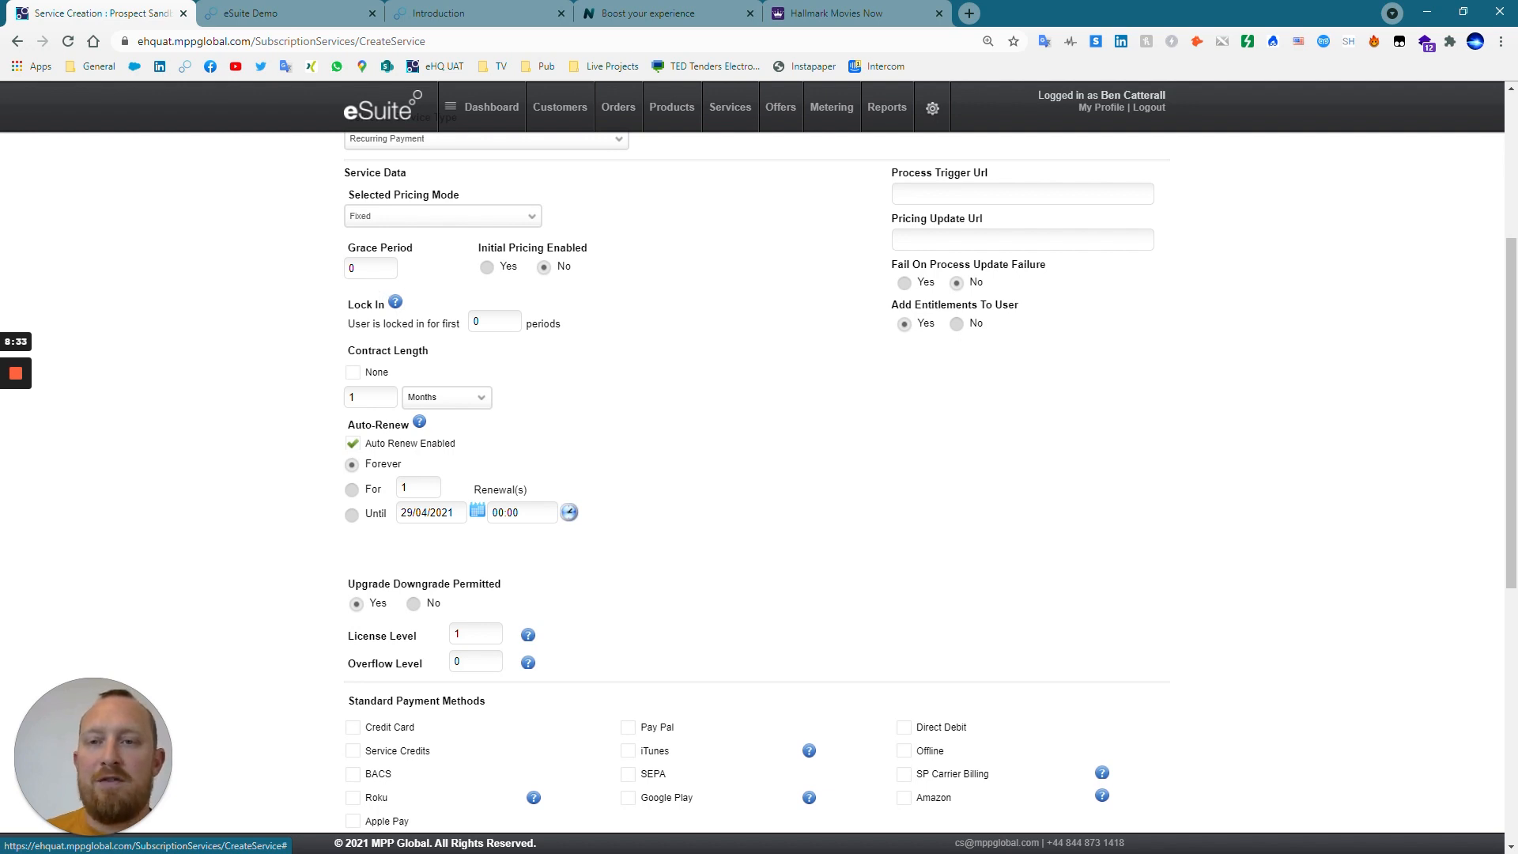
drag(358, 269, 306, 264)
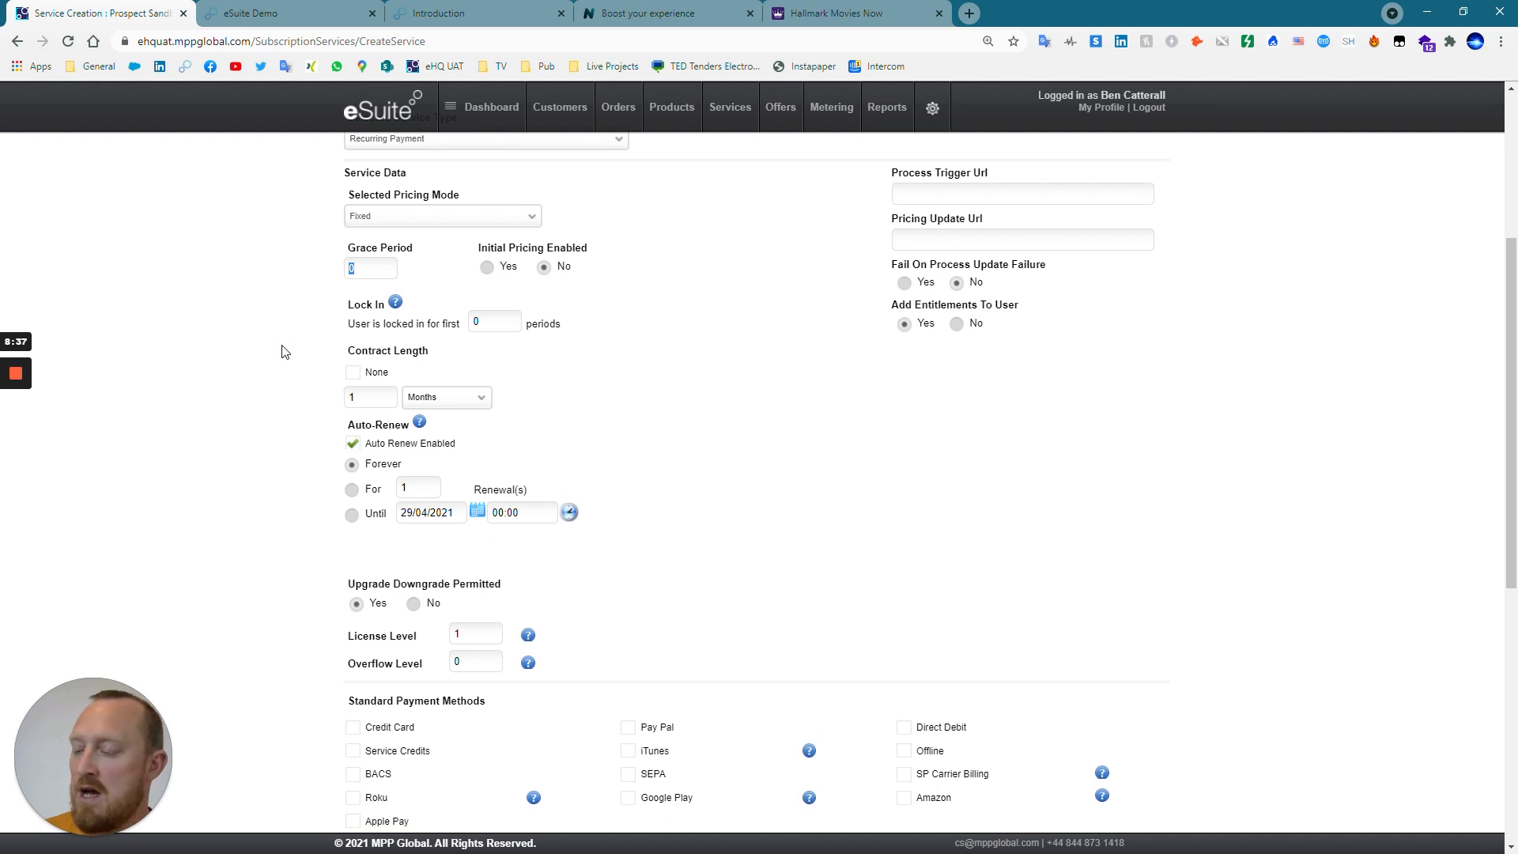
text(14)
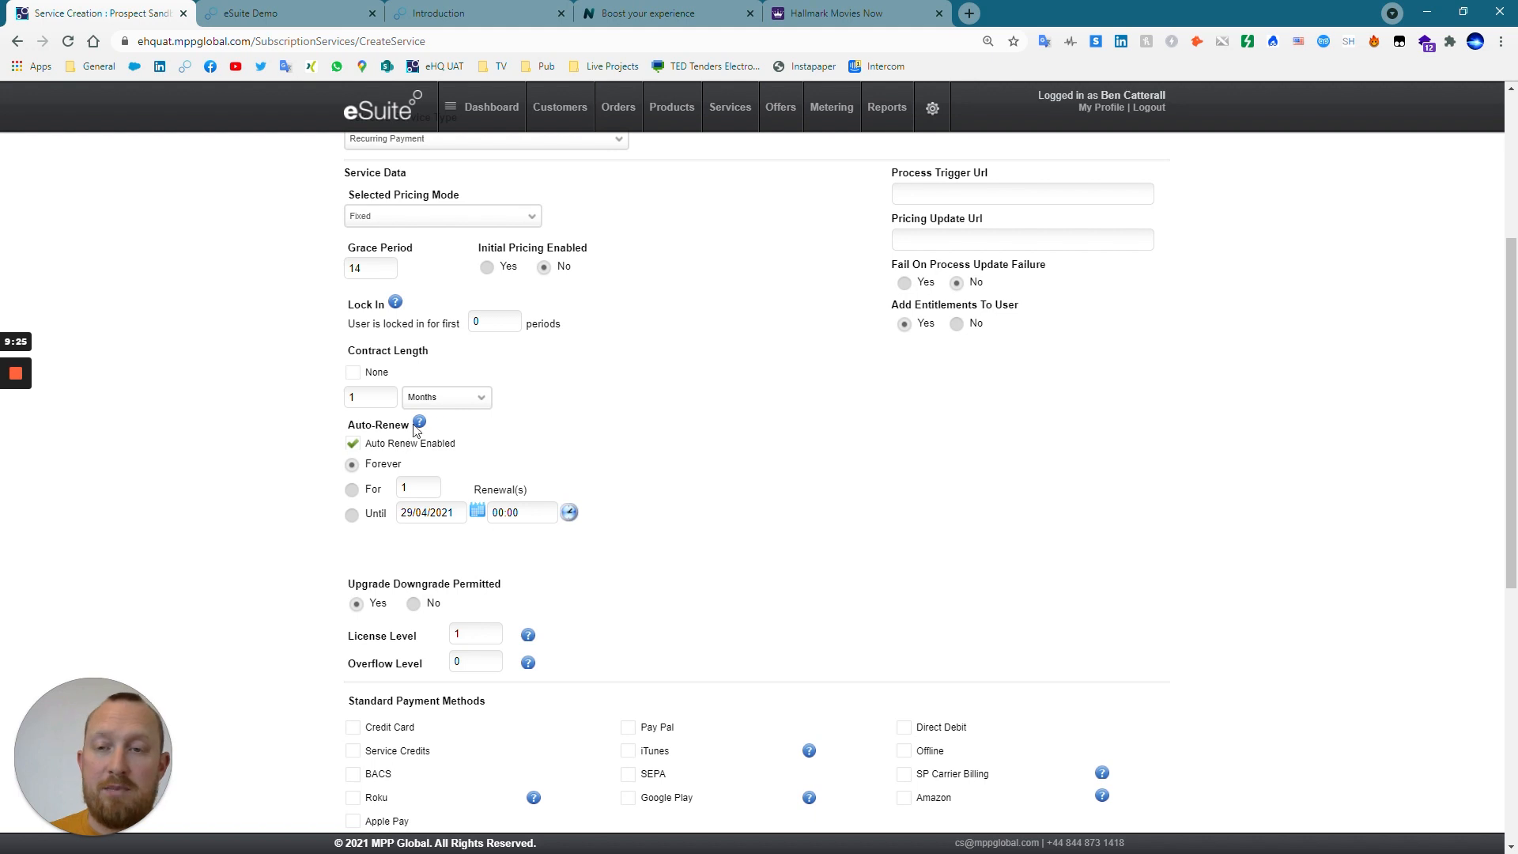
click(458, 405)
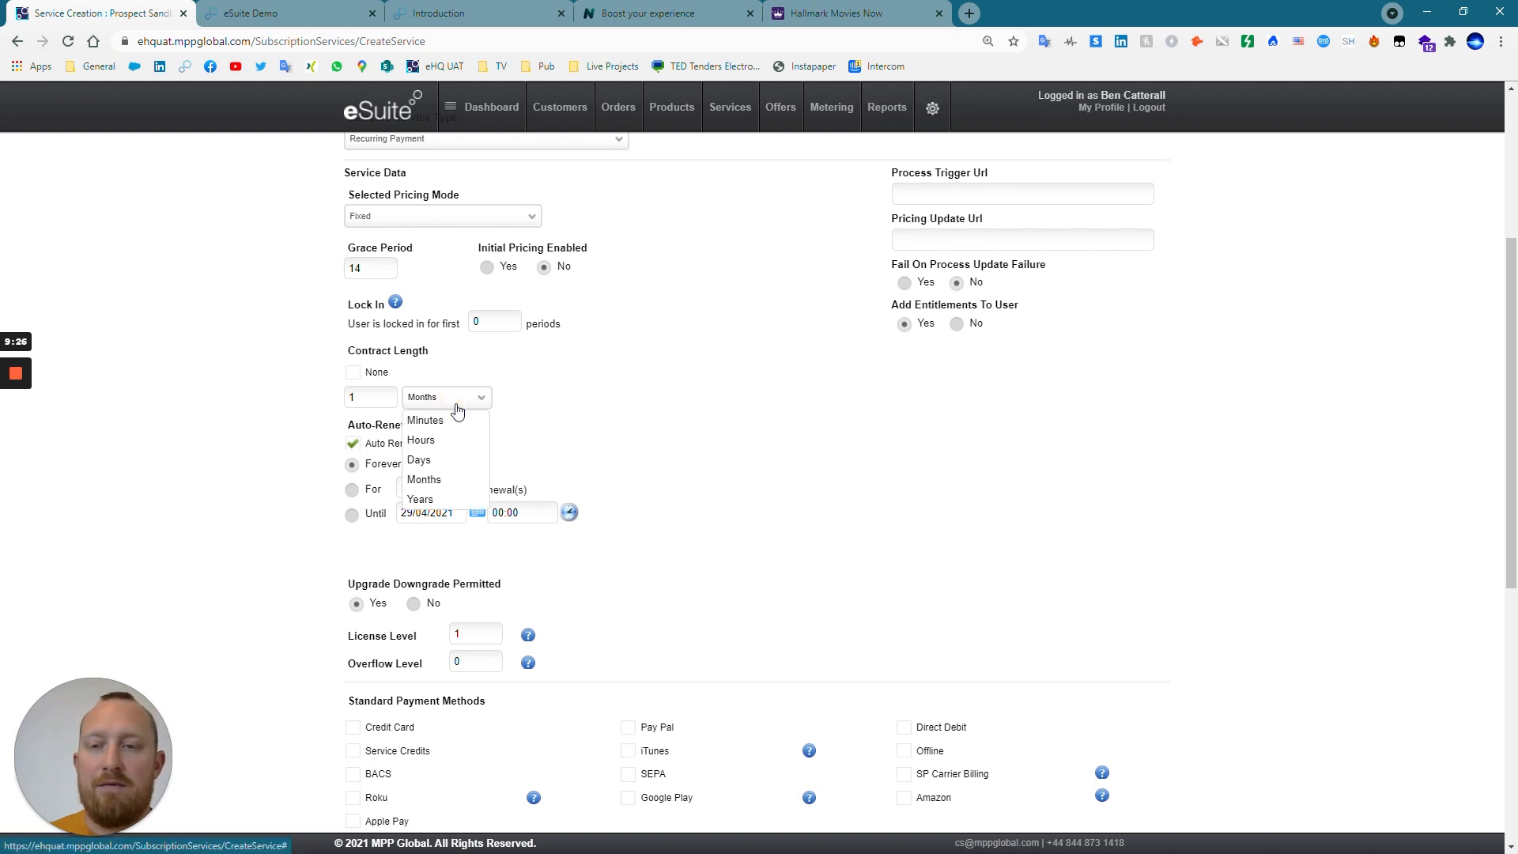
click(426, 497)
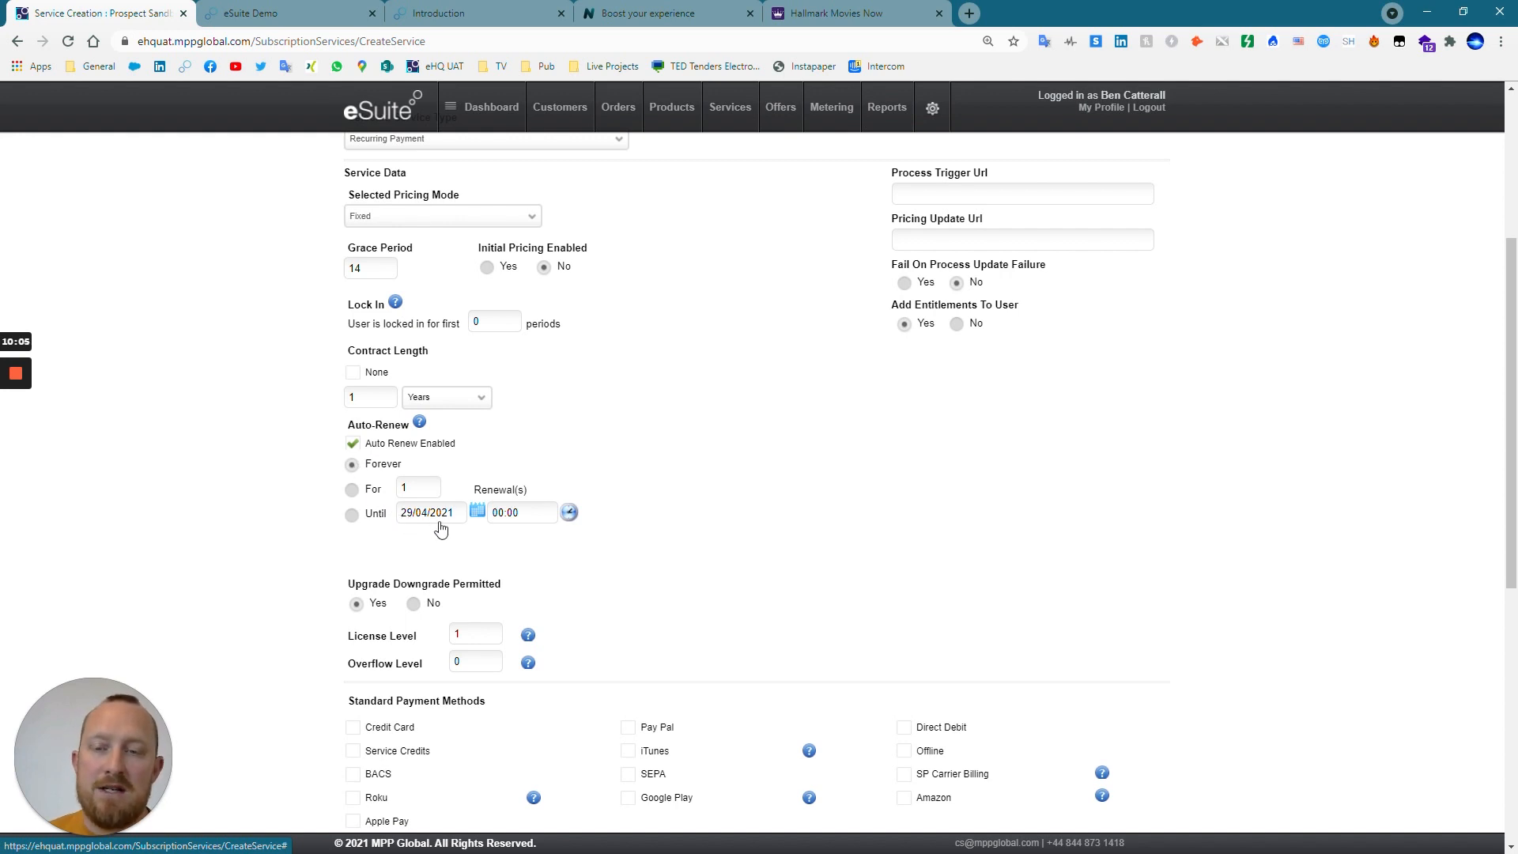
Try the until-date renewal option and switching auto-renewal off and on, and set renewal back to Forever.
click(366, 518)
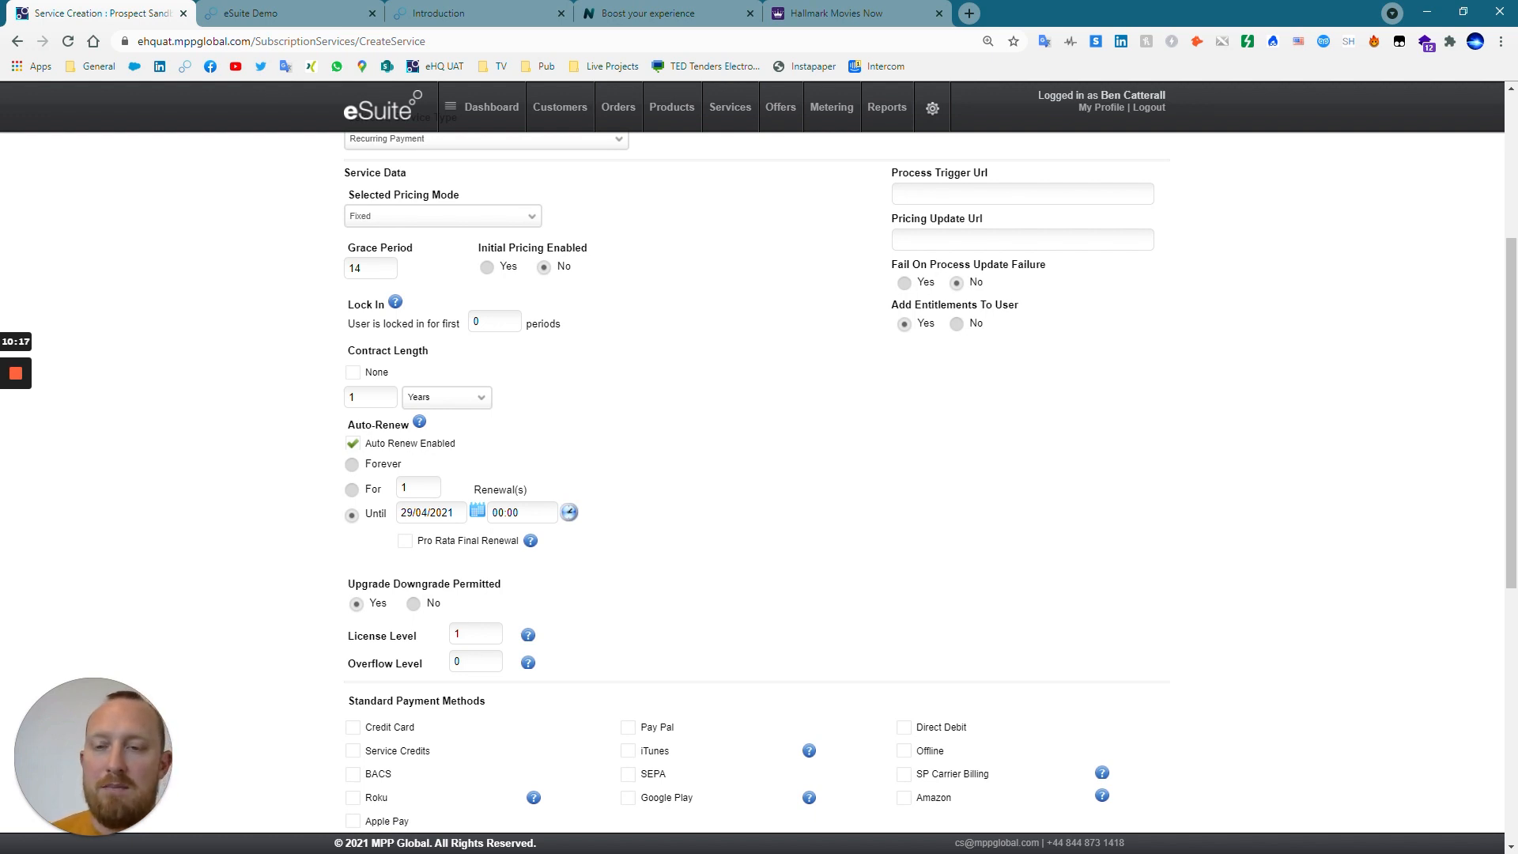
click(353, 447)
click(353, 444)
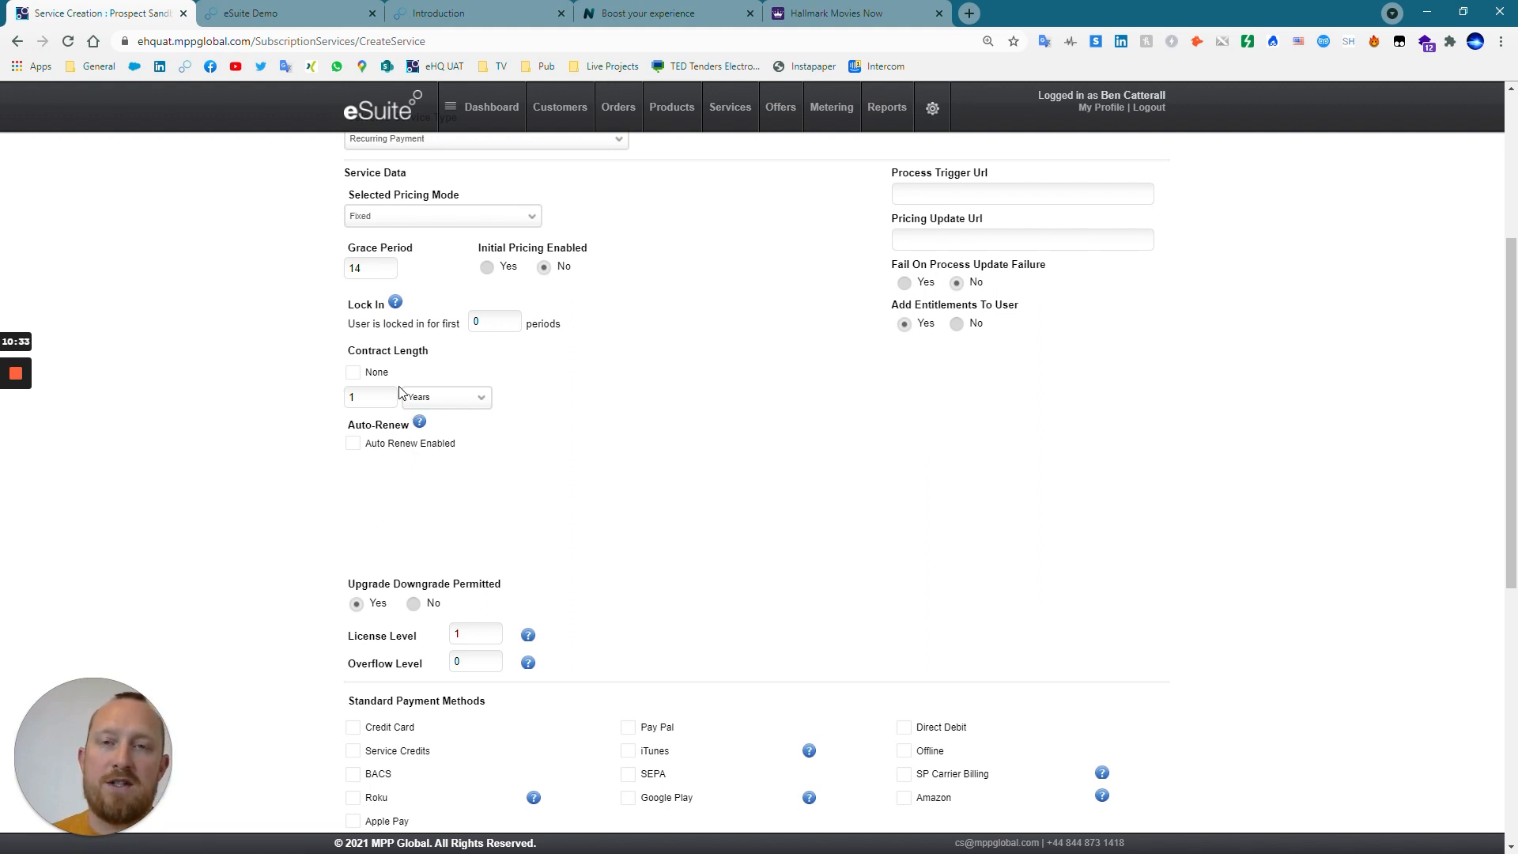
click(352, 442)
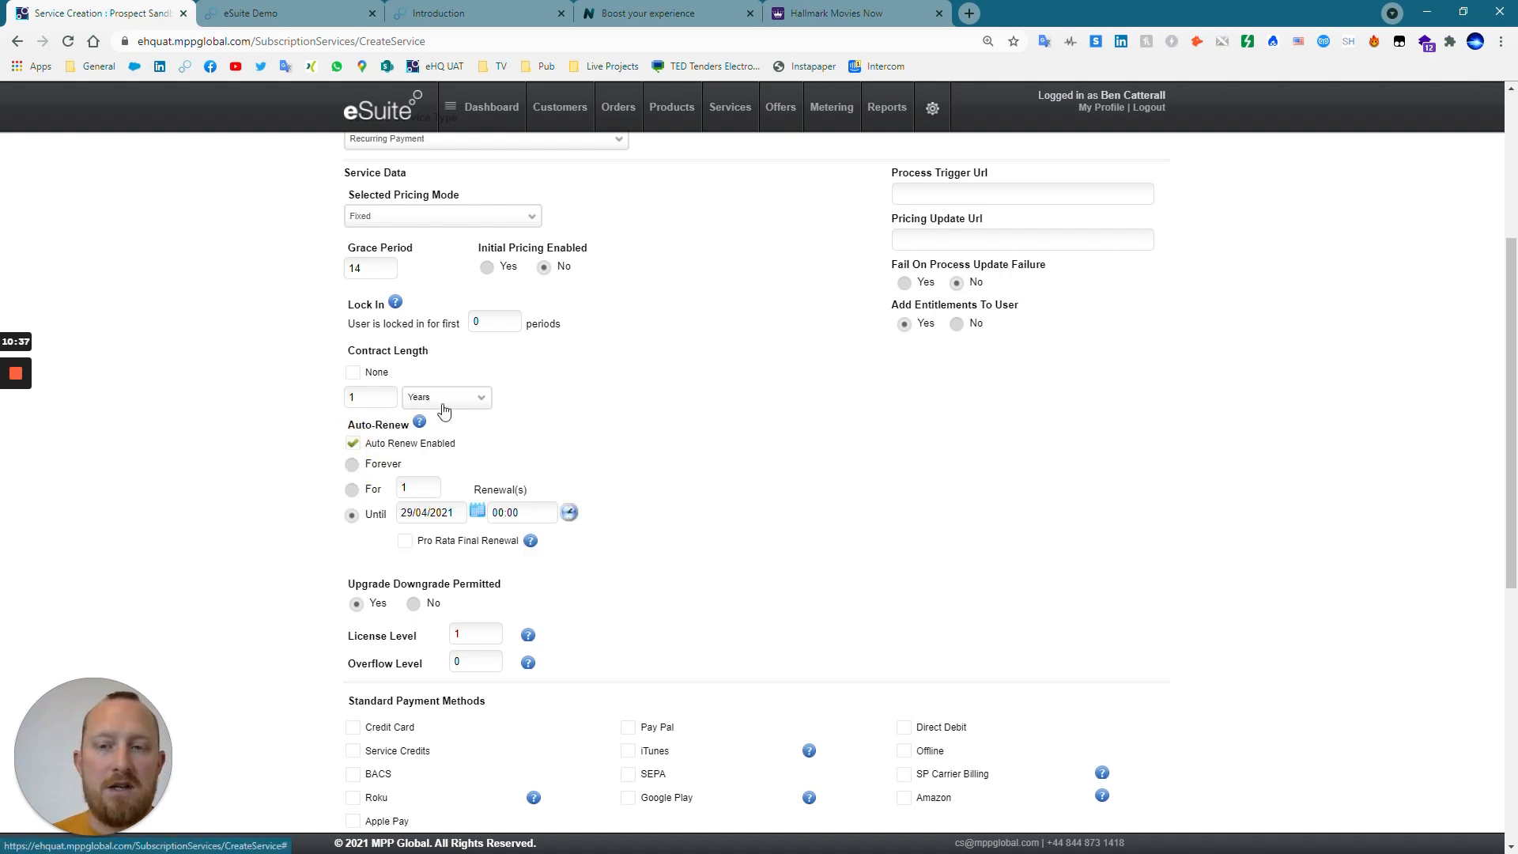
click(352, 465)
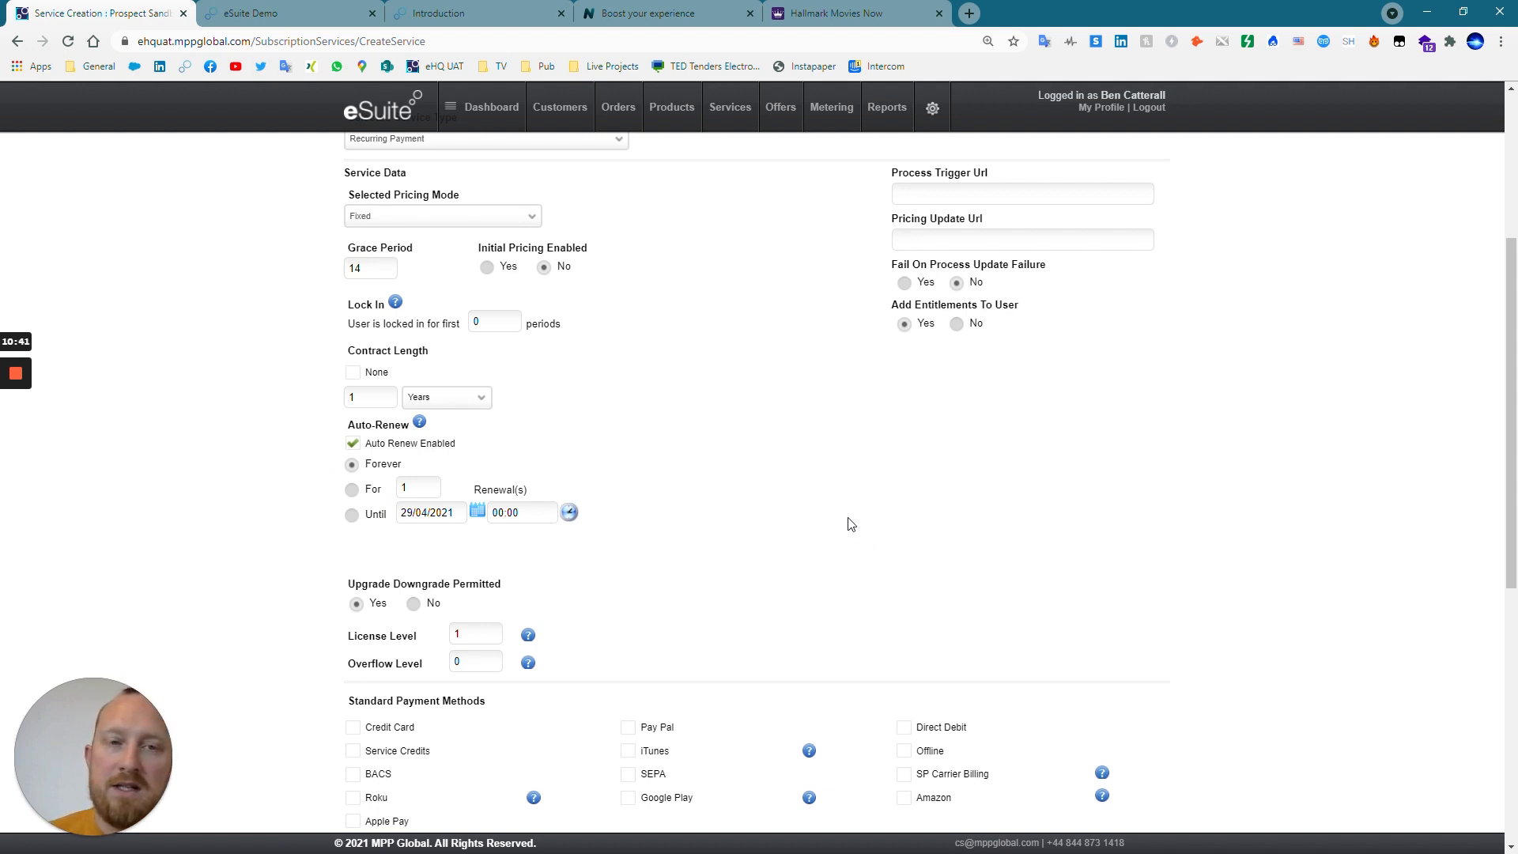
Change the service's license level to 5 and set it back to 1.
scroll(862, 538, down, 3)
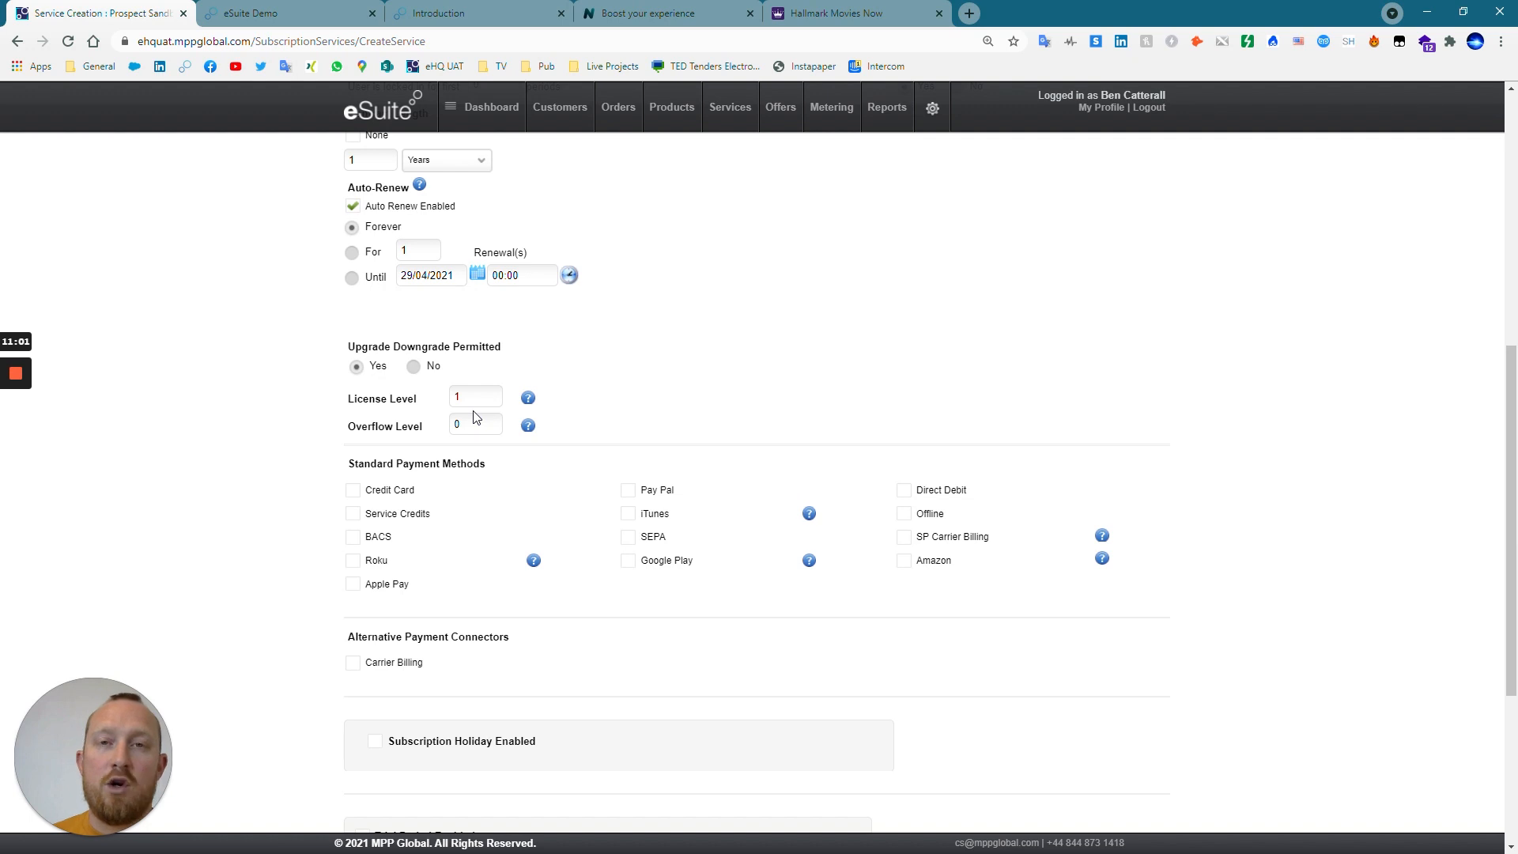
click(421, 395)
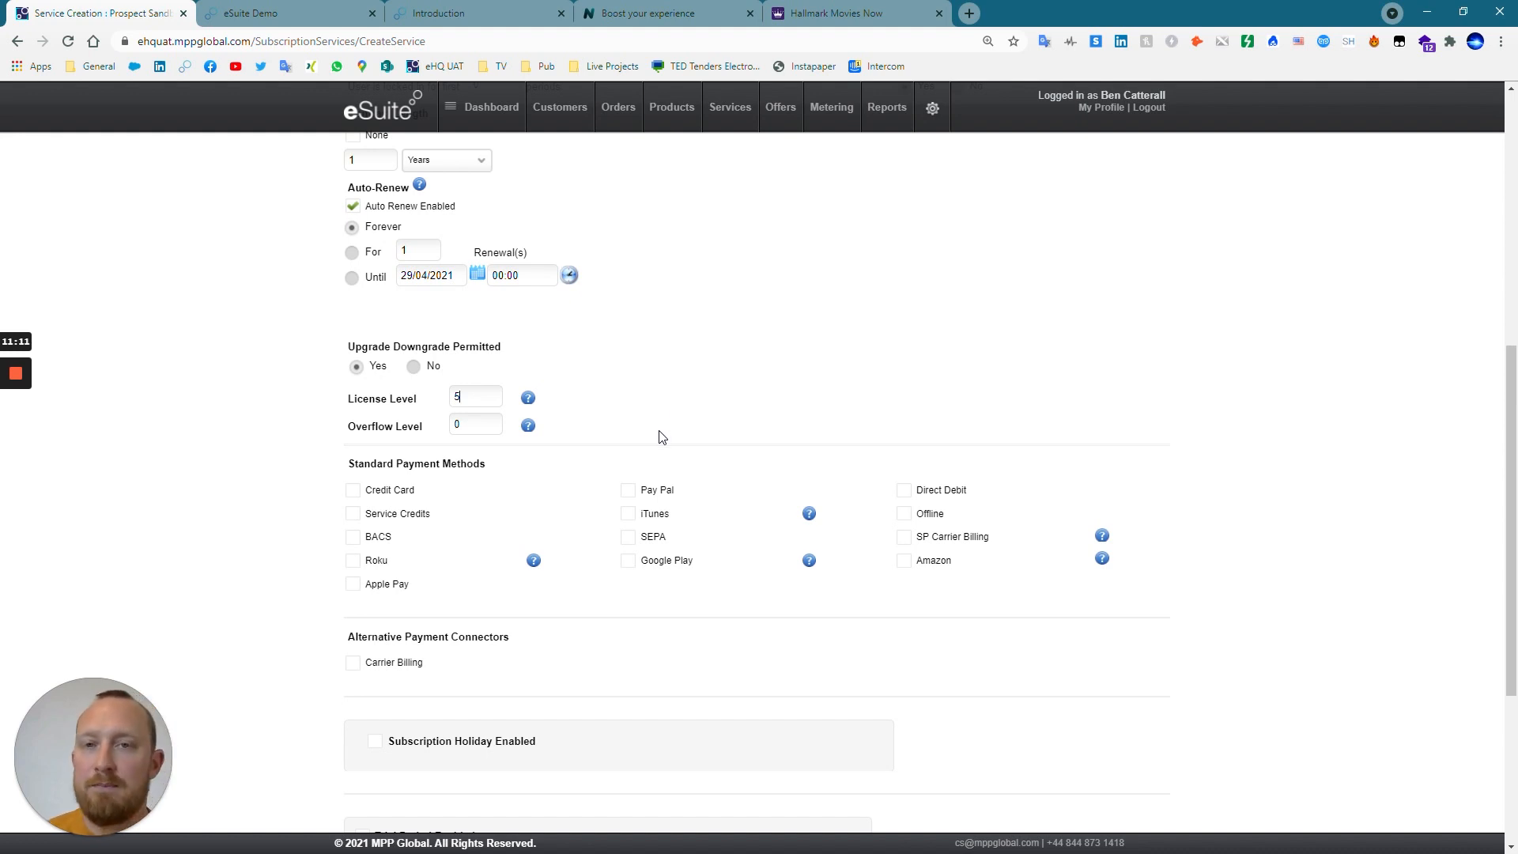
key(BackSpace)
text(1)
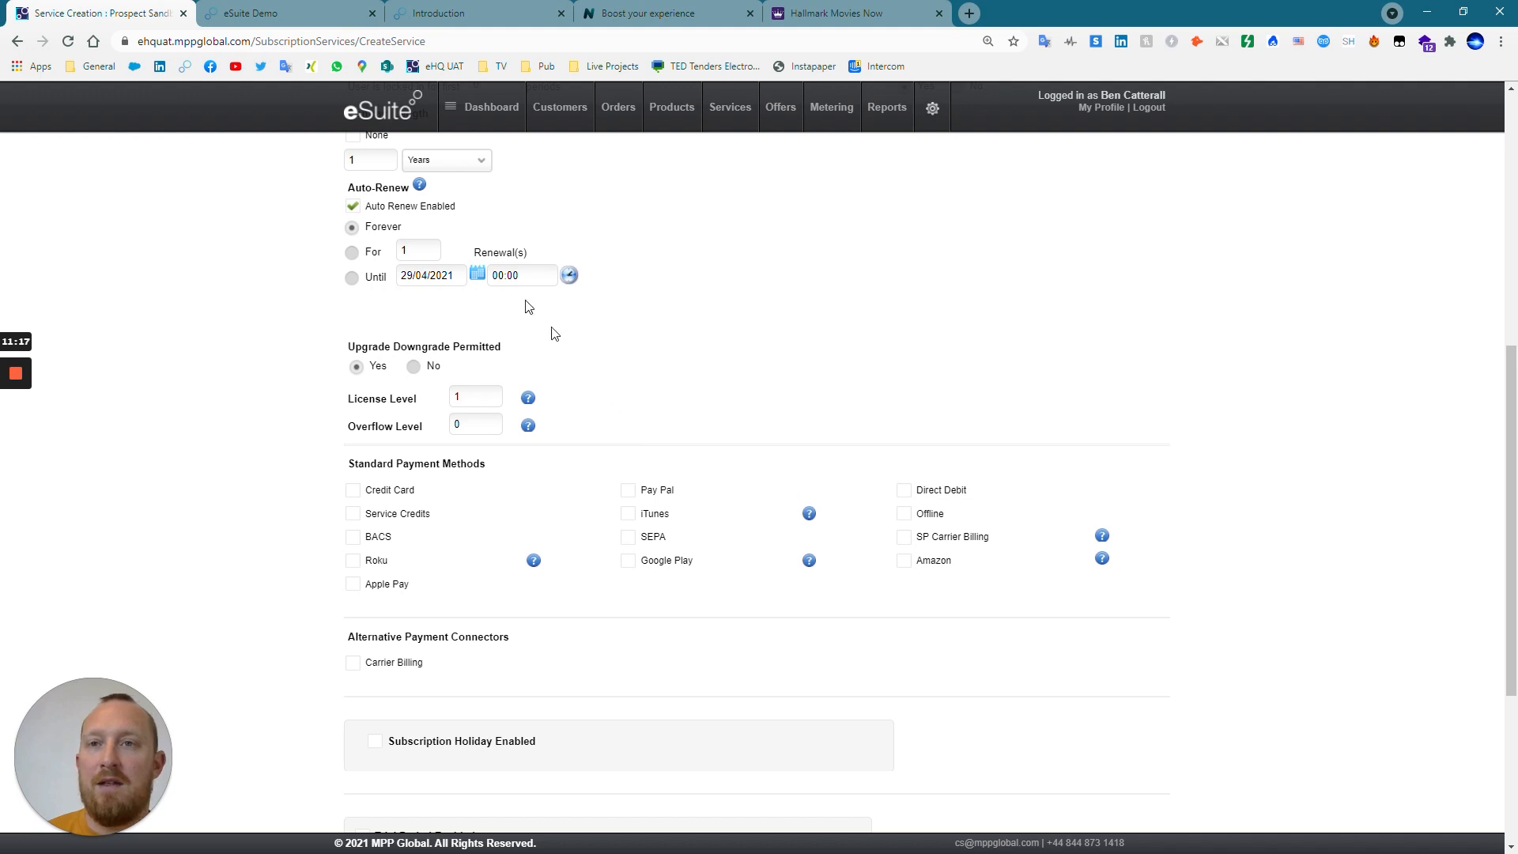
Enable the Direct Debit and SEPA payment methods and disable both again.
scroll(809, 447, down, 1)
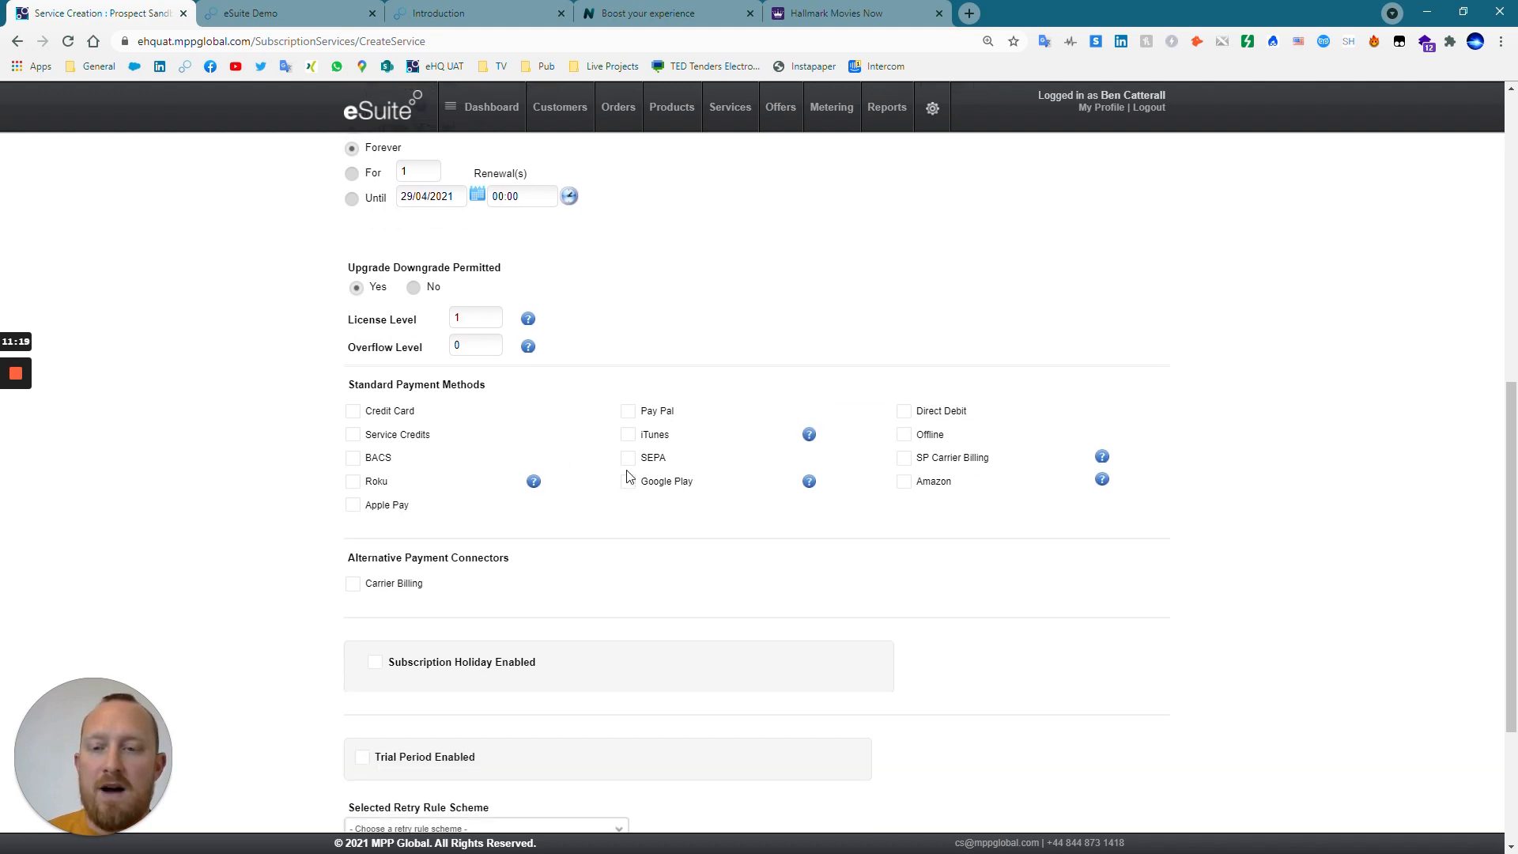
scroll(474, 411, down, 1)
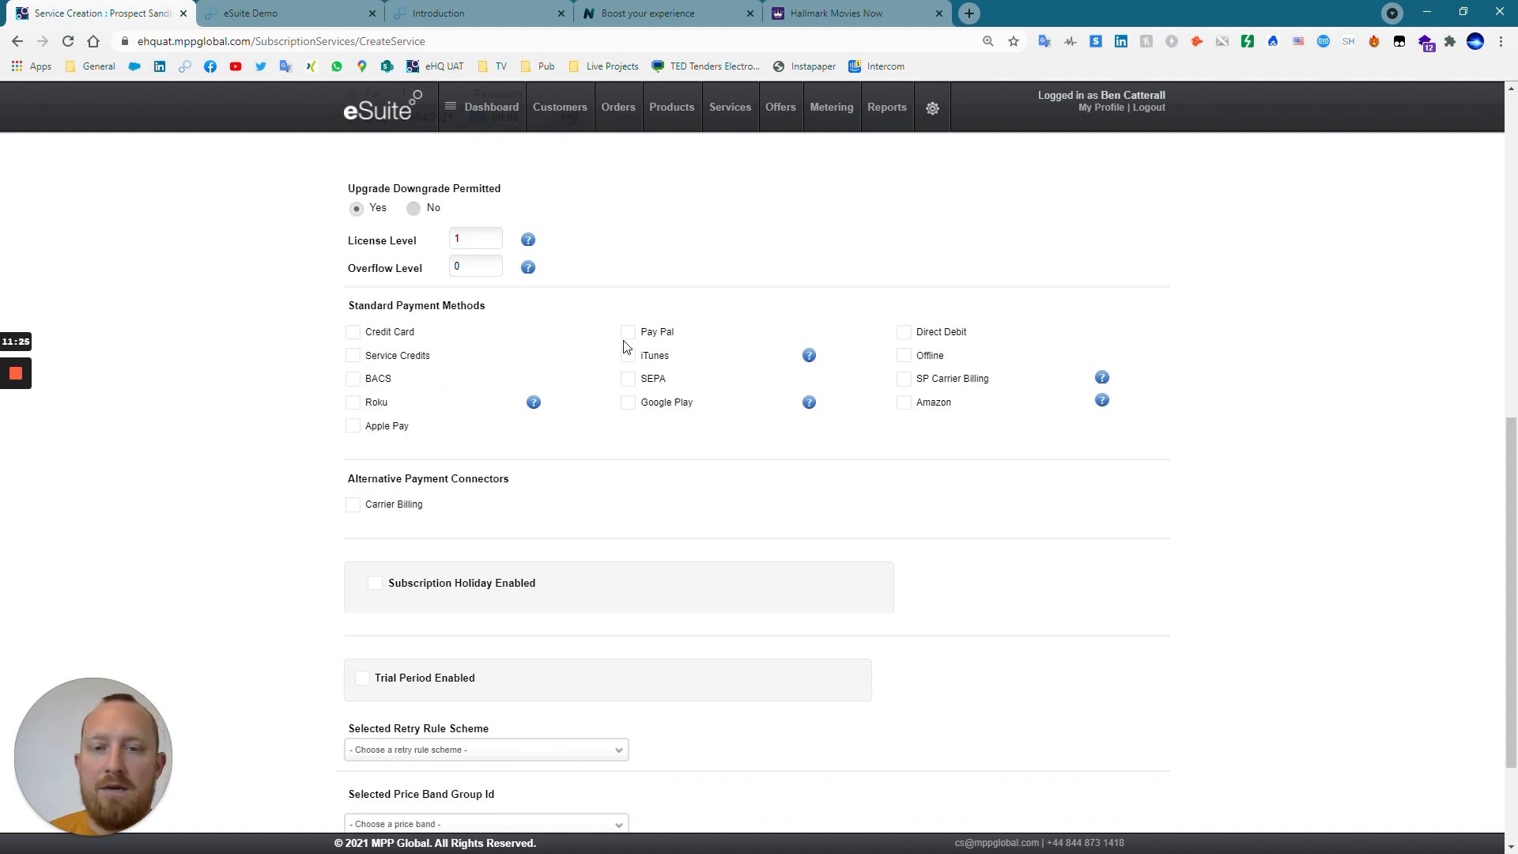
click(906, 333)
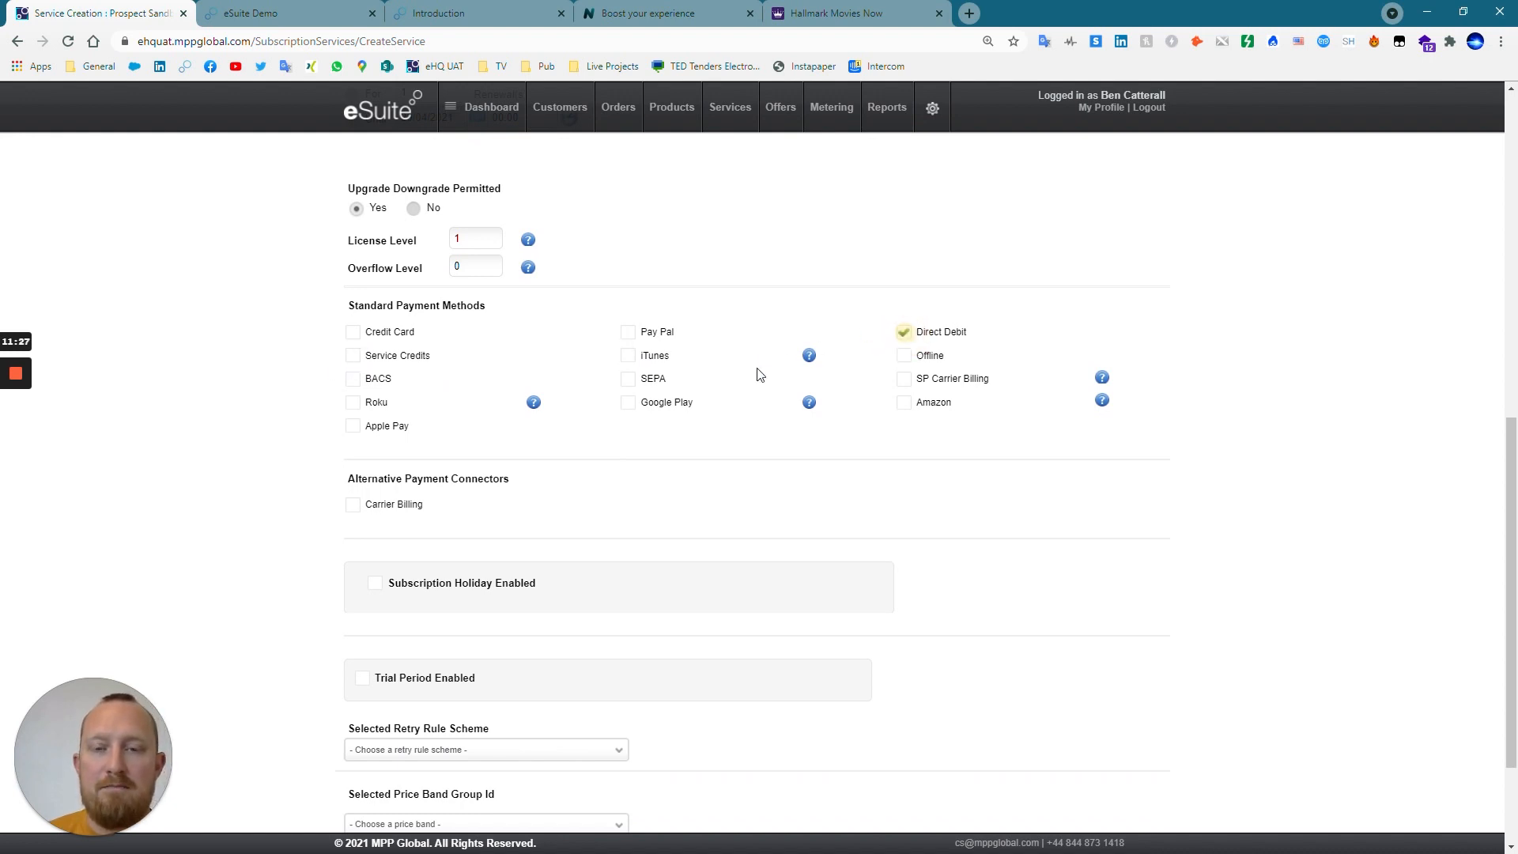
click(628, 380)
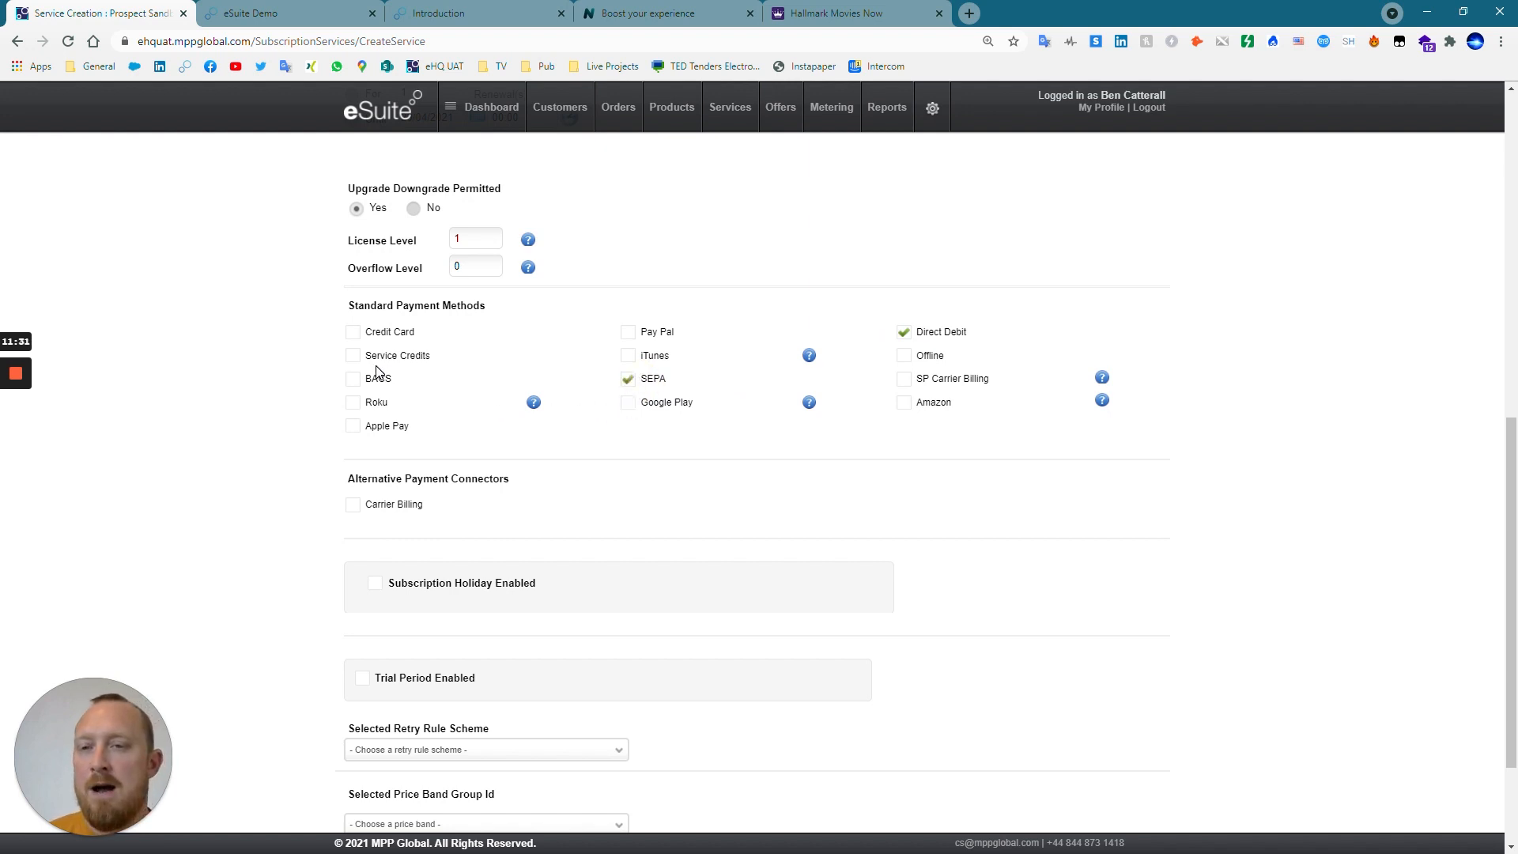
click(626, 384)
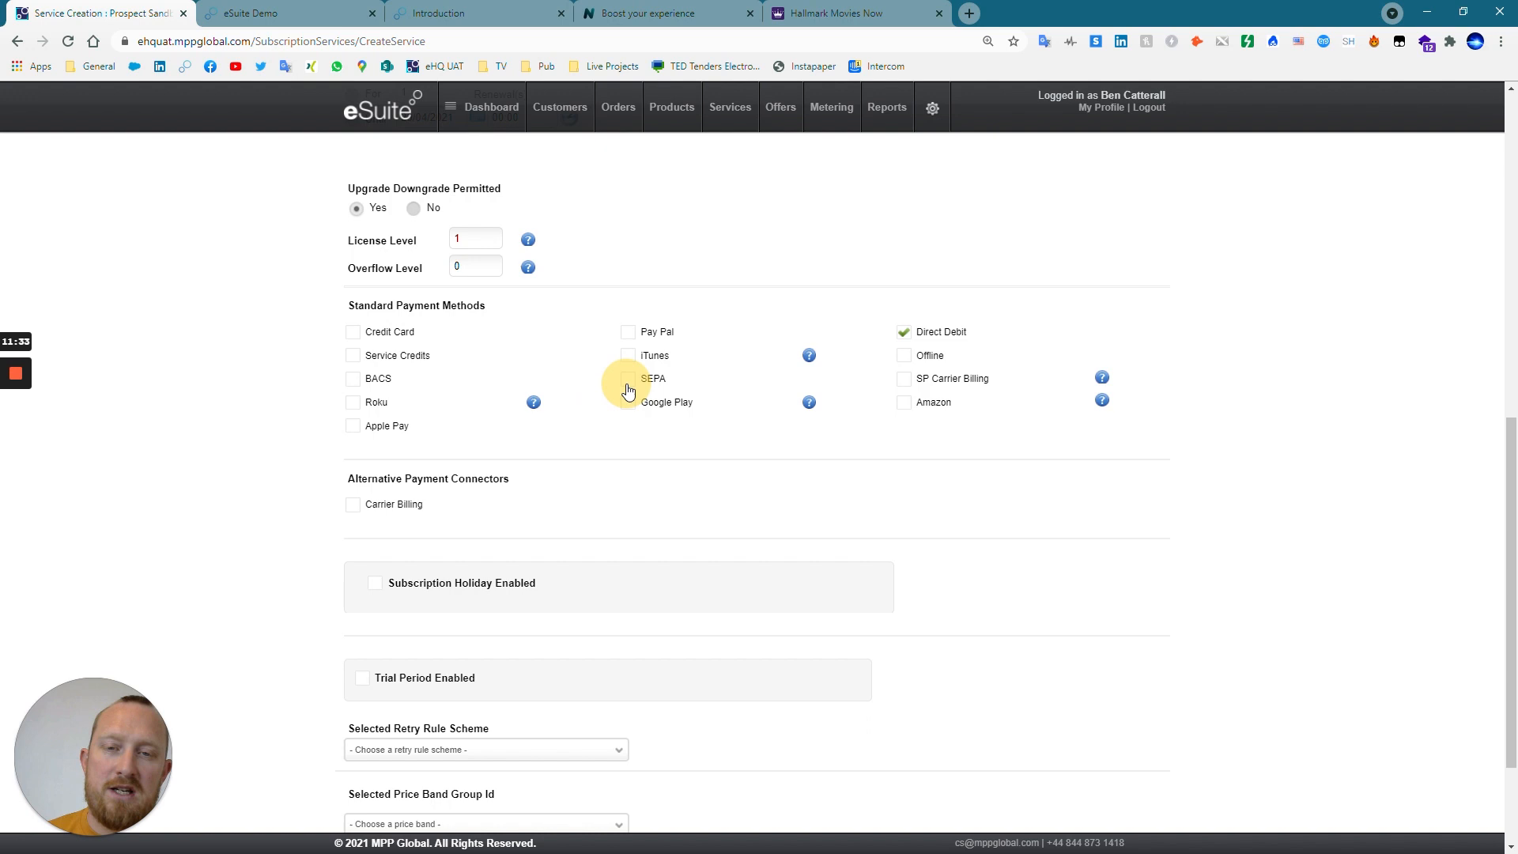
click(903, 333)
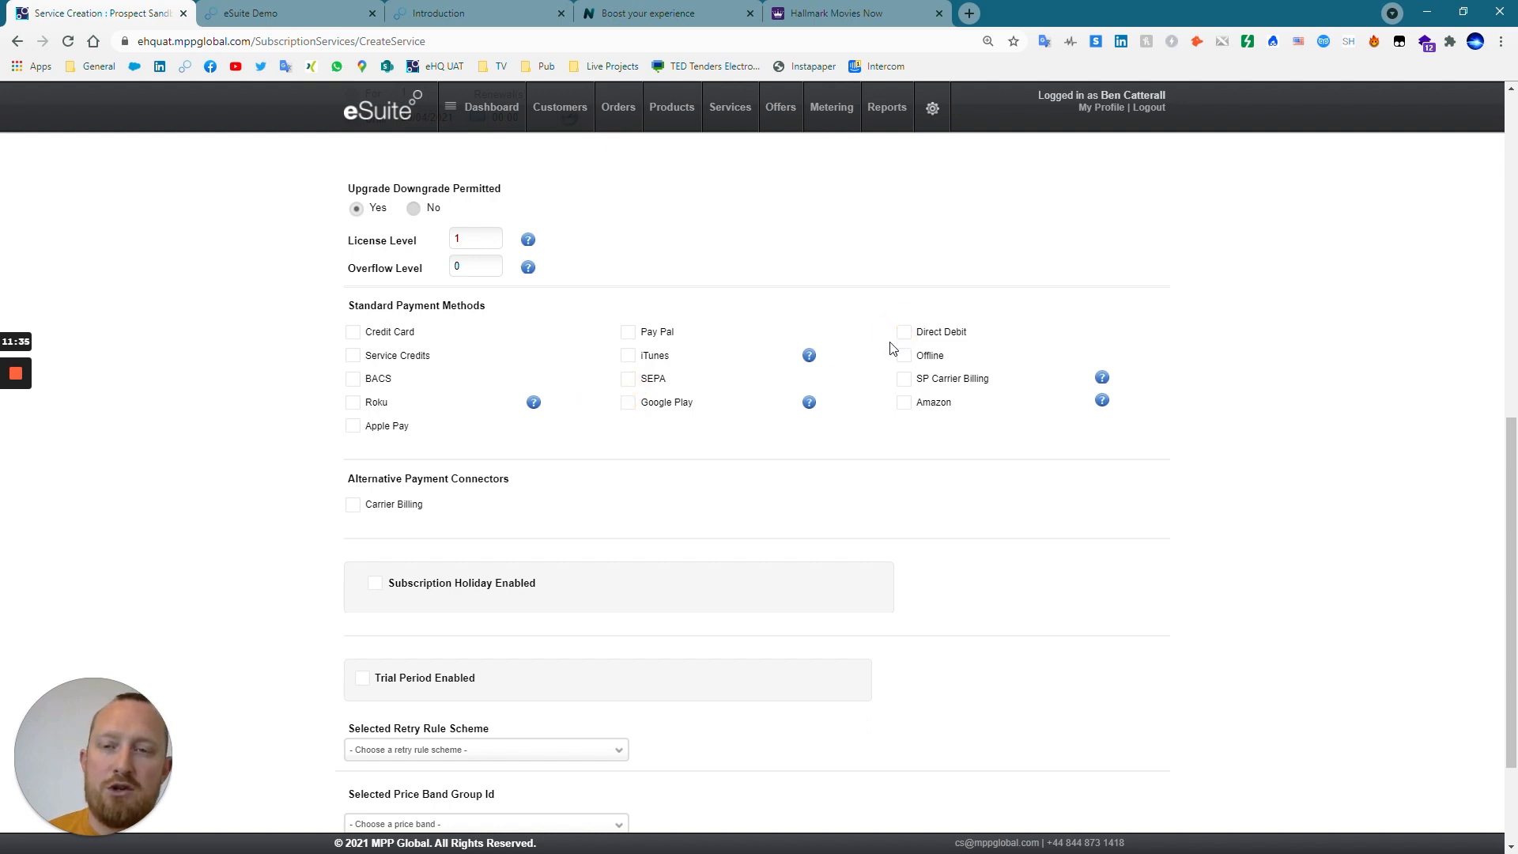
Enable Credit Card, Pay Pal and Apple Pay as payment methods, plus the alternative Carrier Billing connector.
click(354, 333)
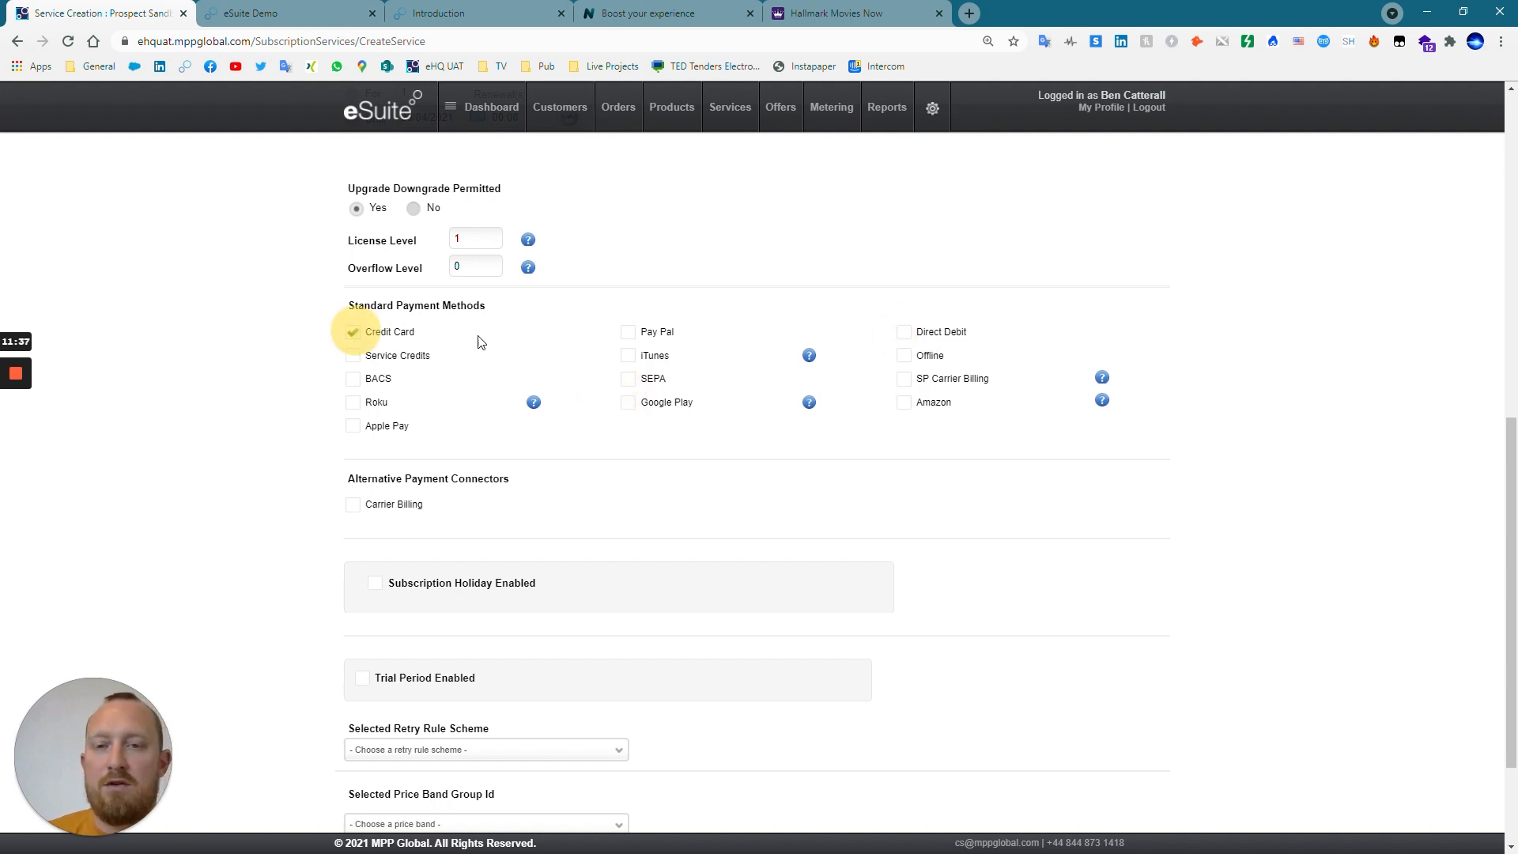
click(627, 334)
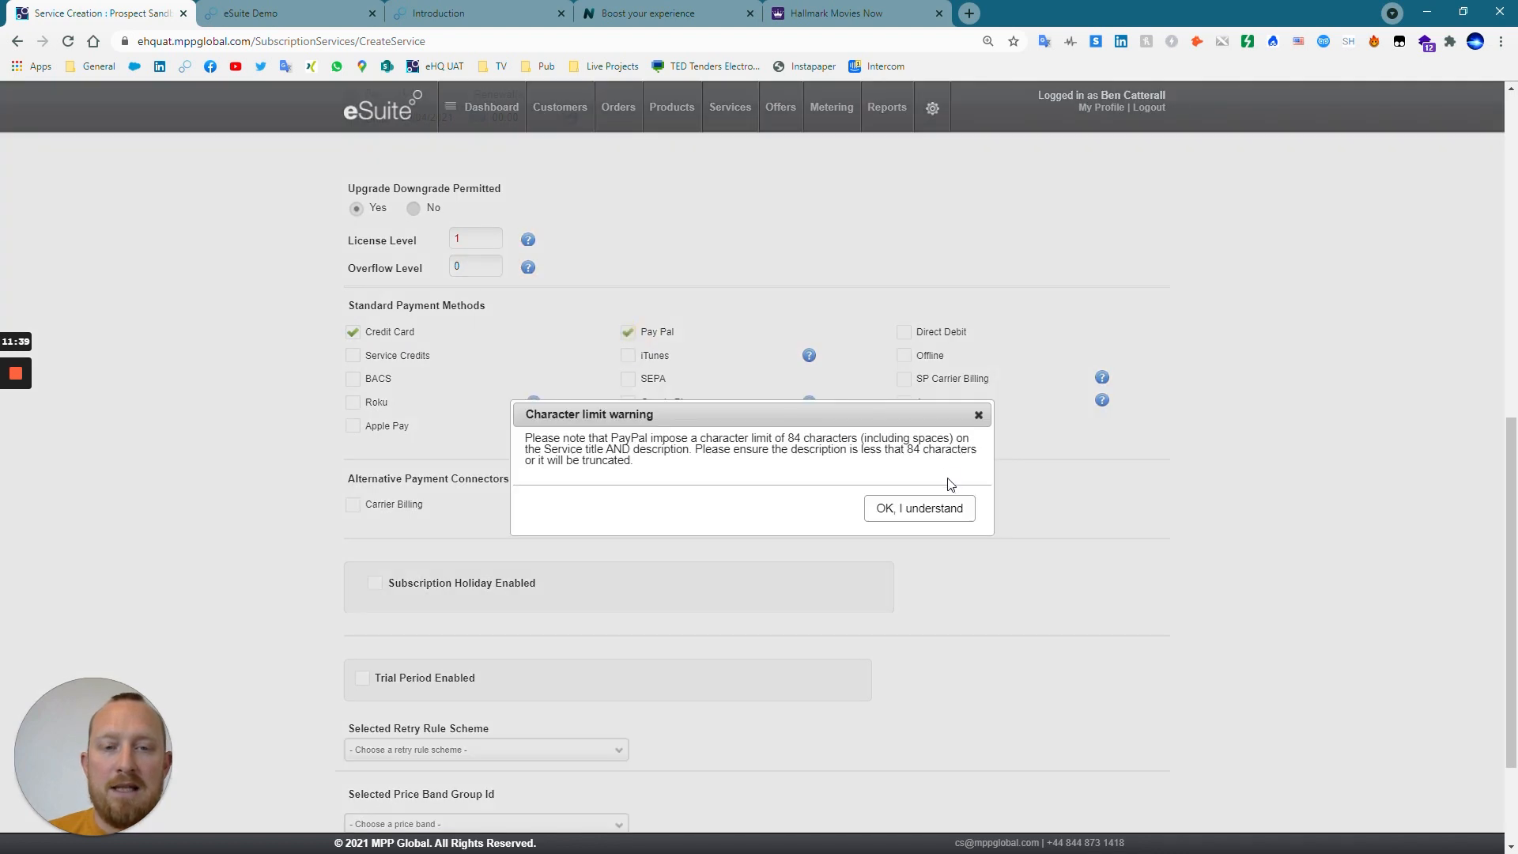
click(945, 507)
click(353, 426)
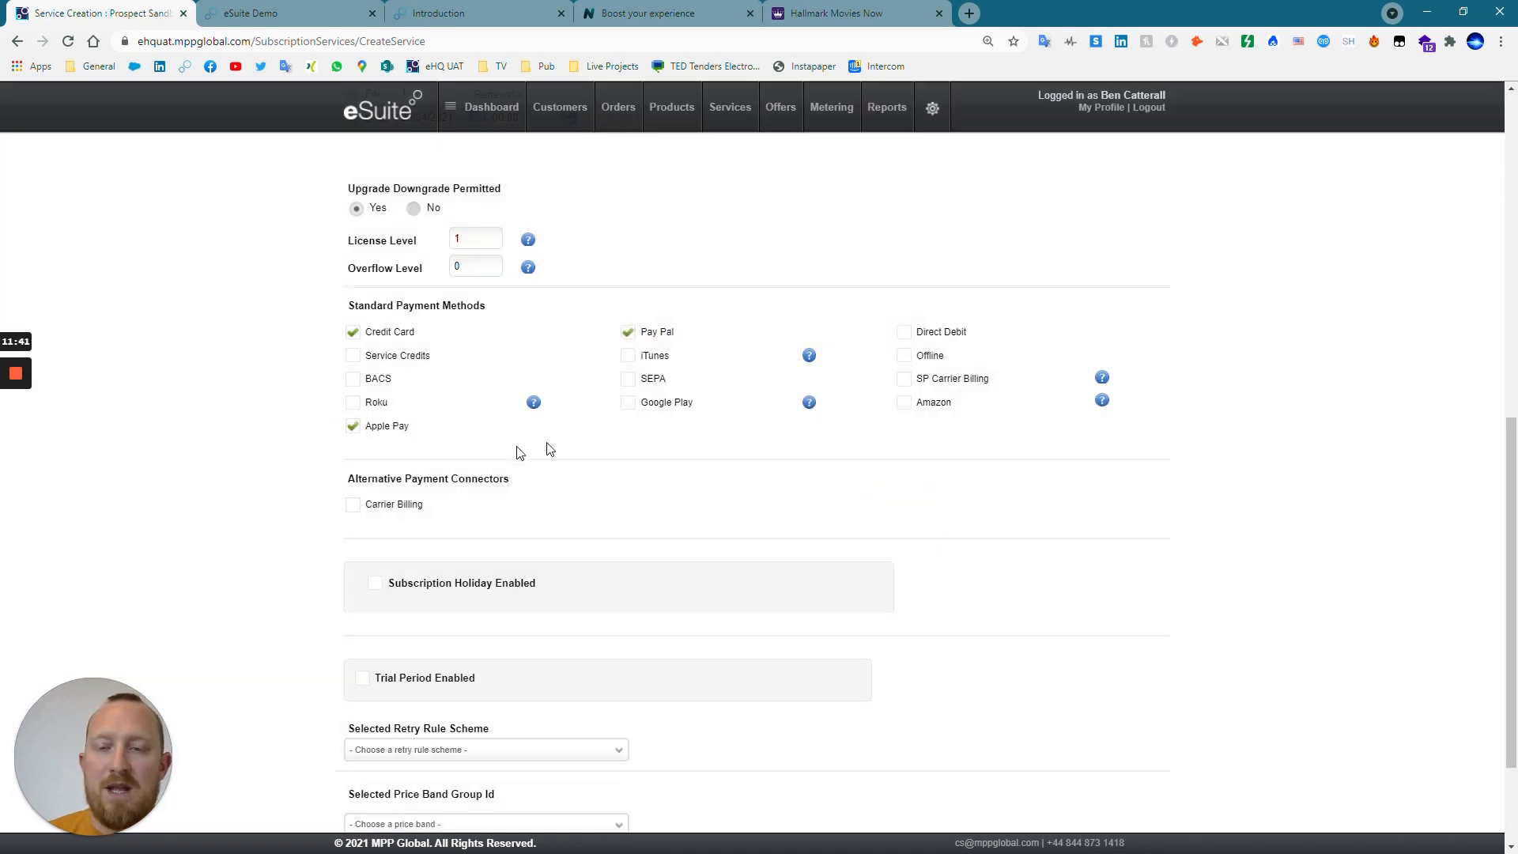
click(354, 506)
Select the eSuite Standard Retry Scheme as the service's retry rule scheme.
scroll(533, 553, down, 2)
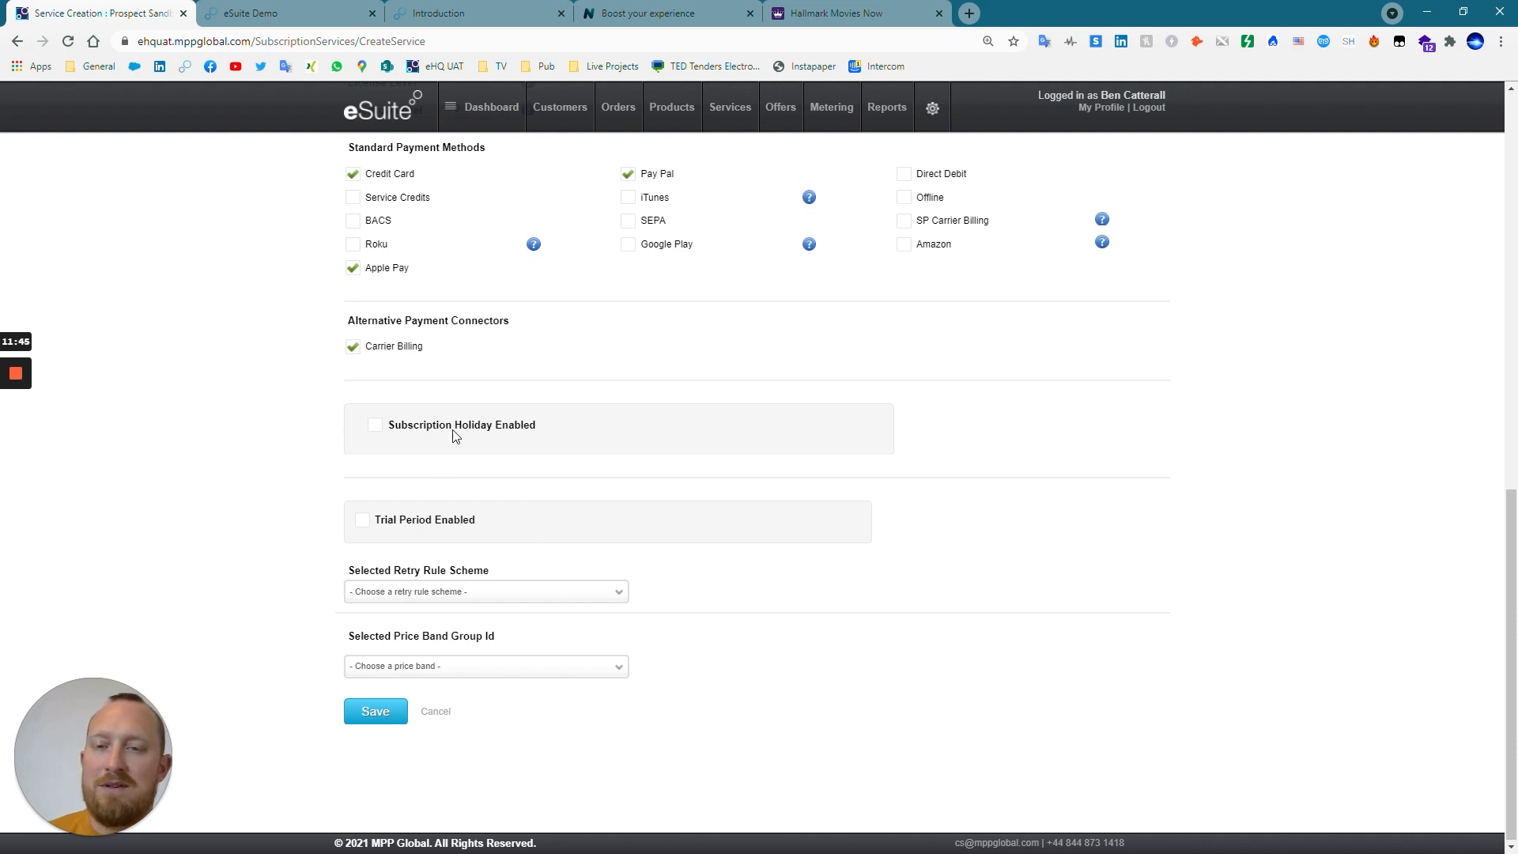
click(482, 597)
click(485, 627)
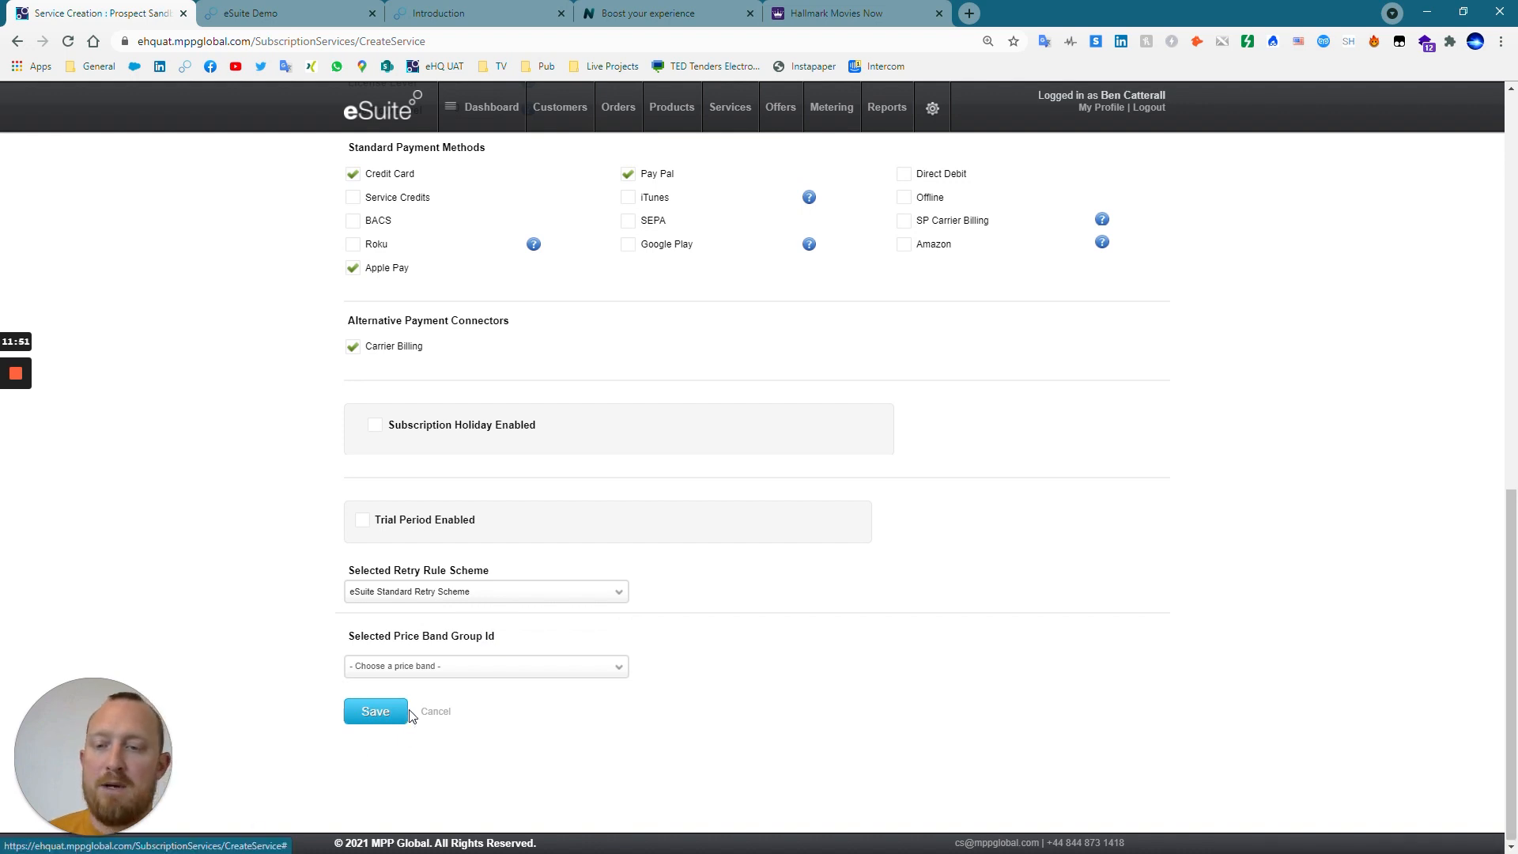
Save the new subscription service and continue to its details for further editing.
click(375, 712)
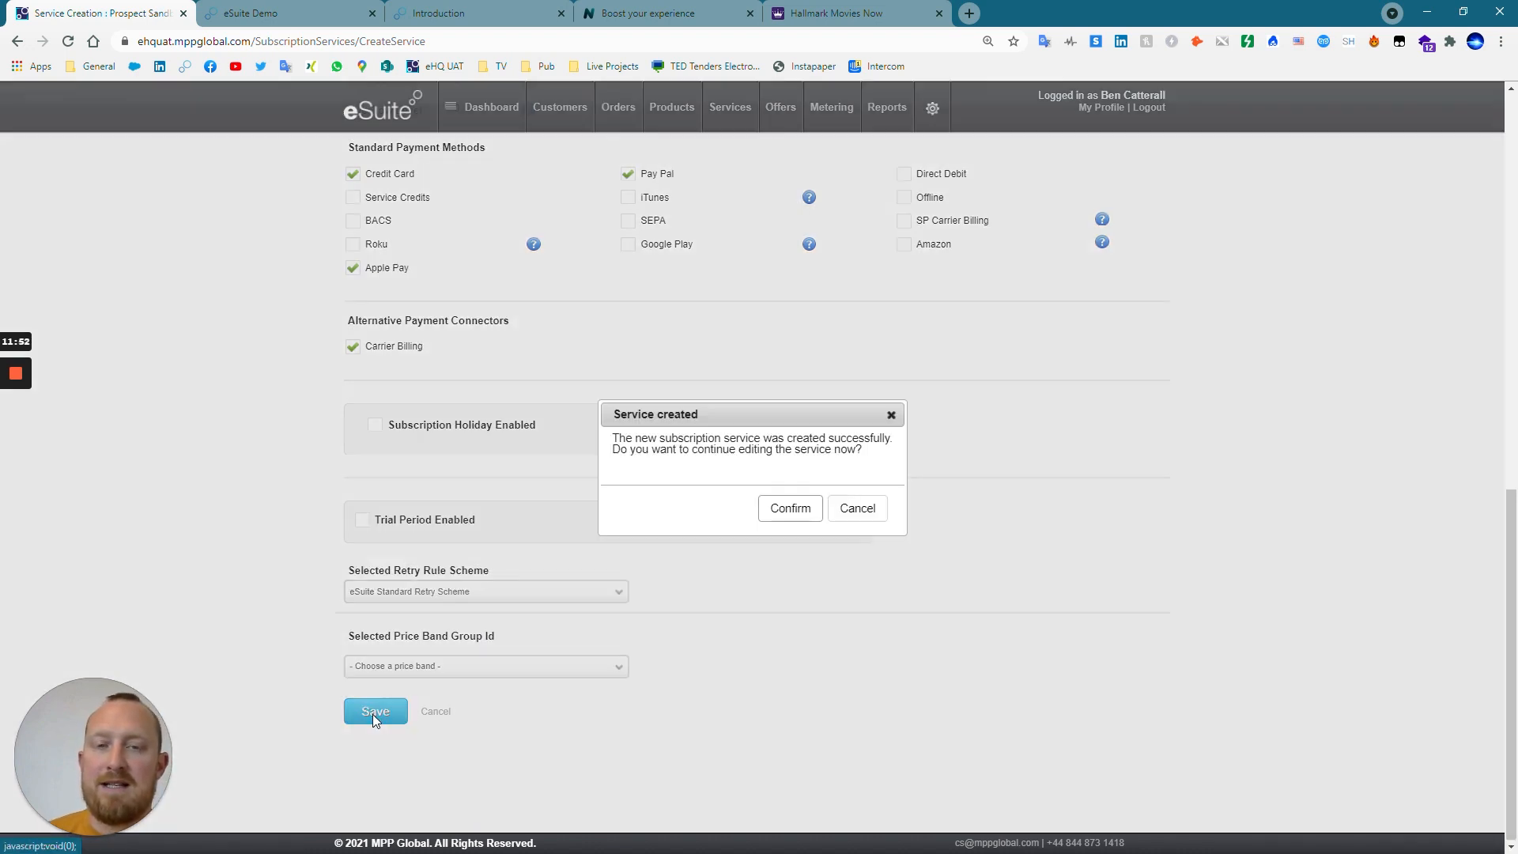
click(781, 514)
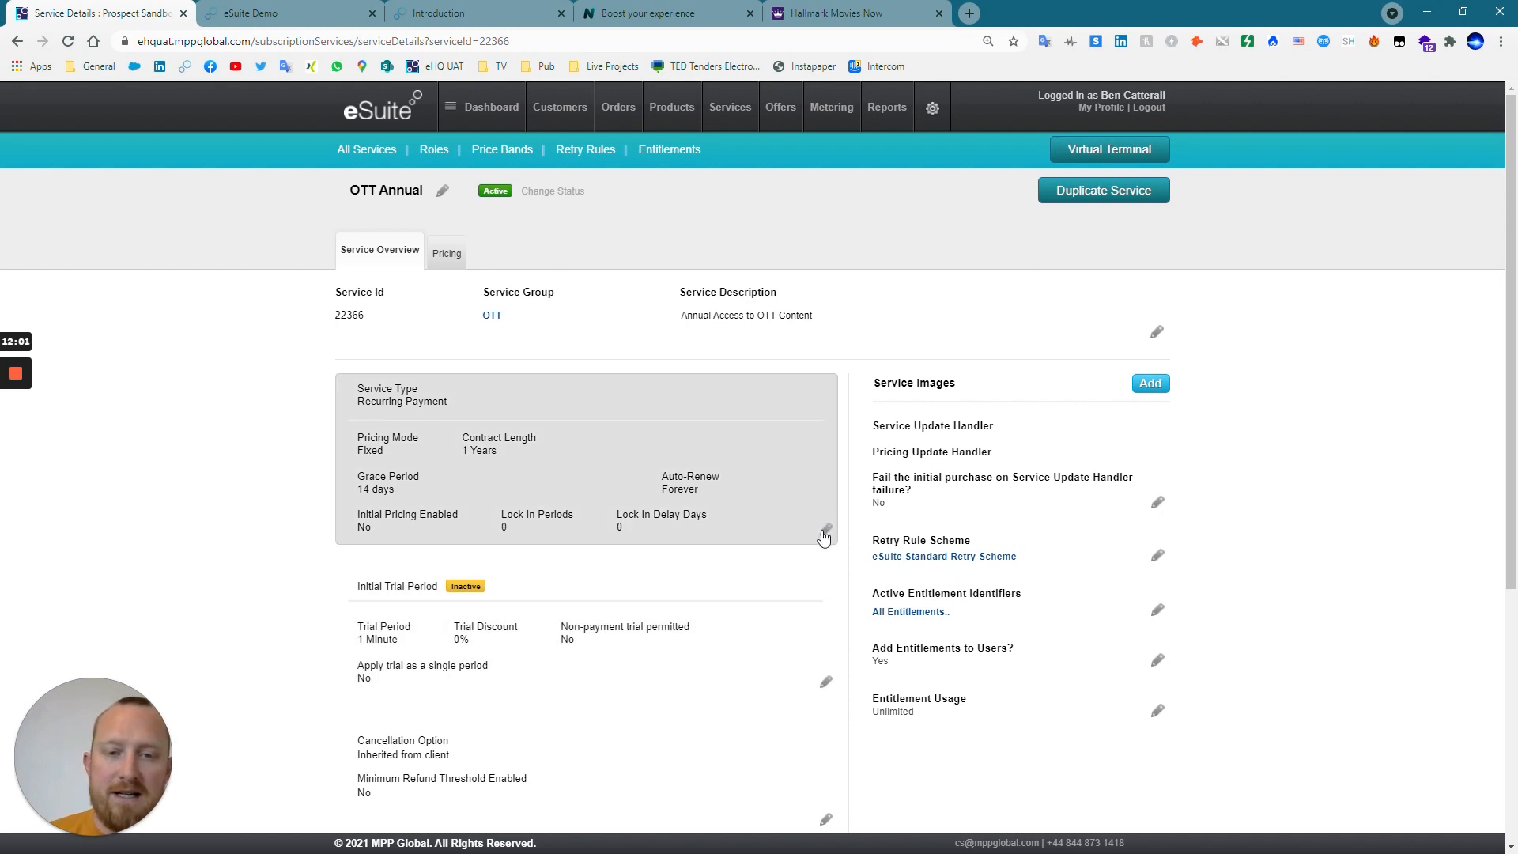
scroll(821, 715, down, 2)
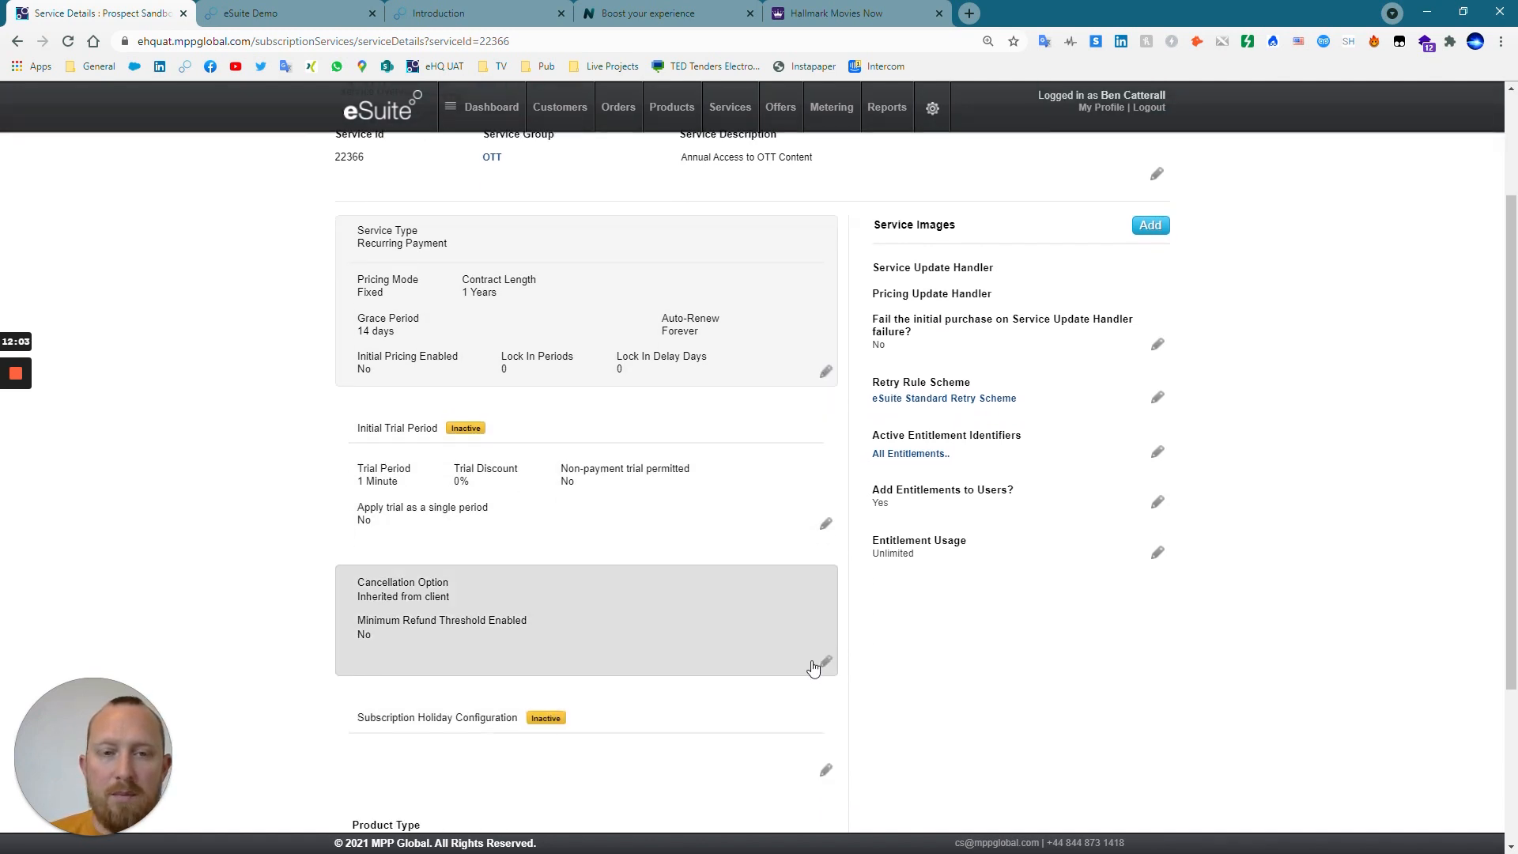
scroll(813, 661, up, 2)
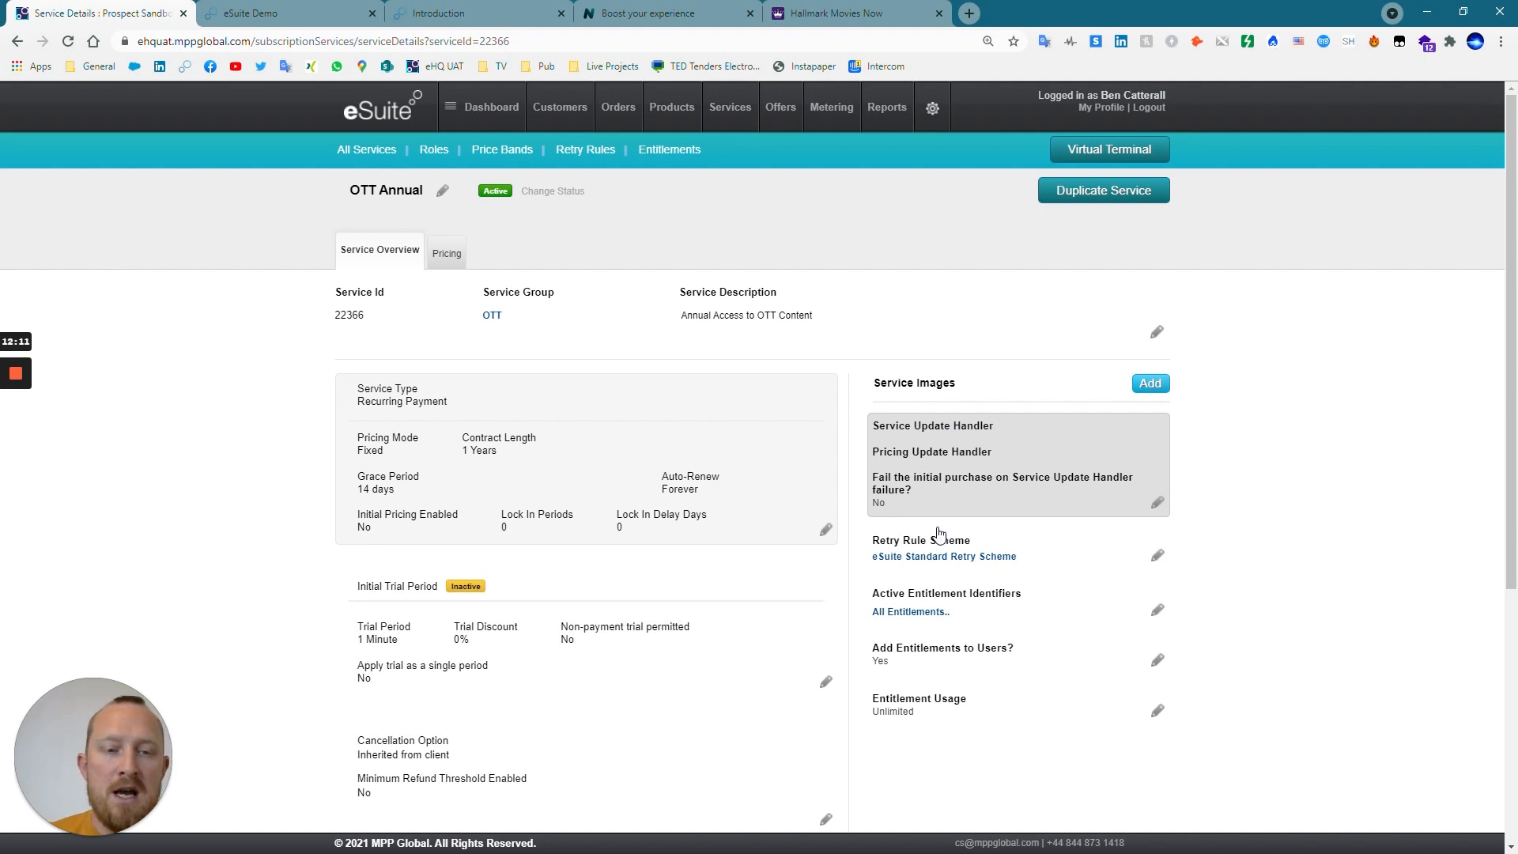
Attach a new entitlement identifier Movies_HD, also named Movies_HD, to the OTT Annual service.
click(1159, 613)
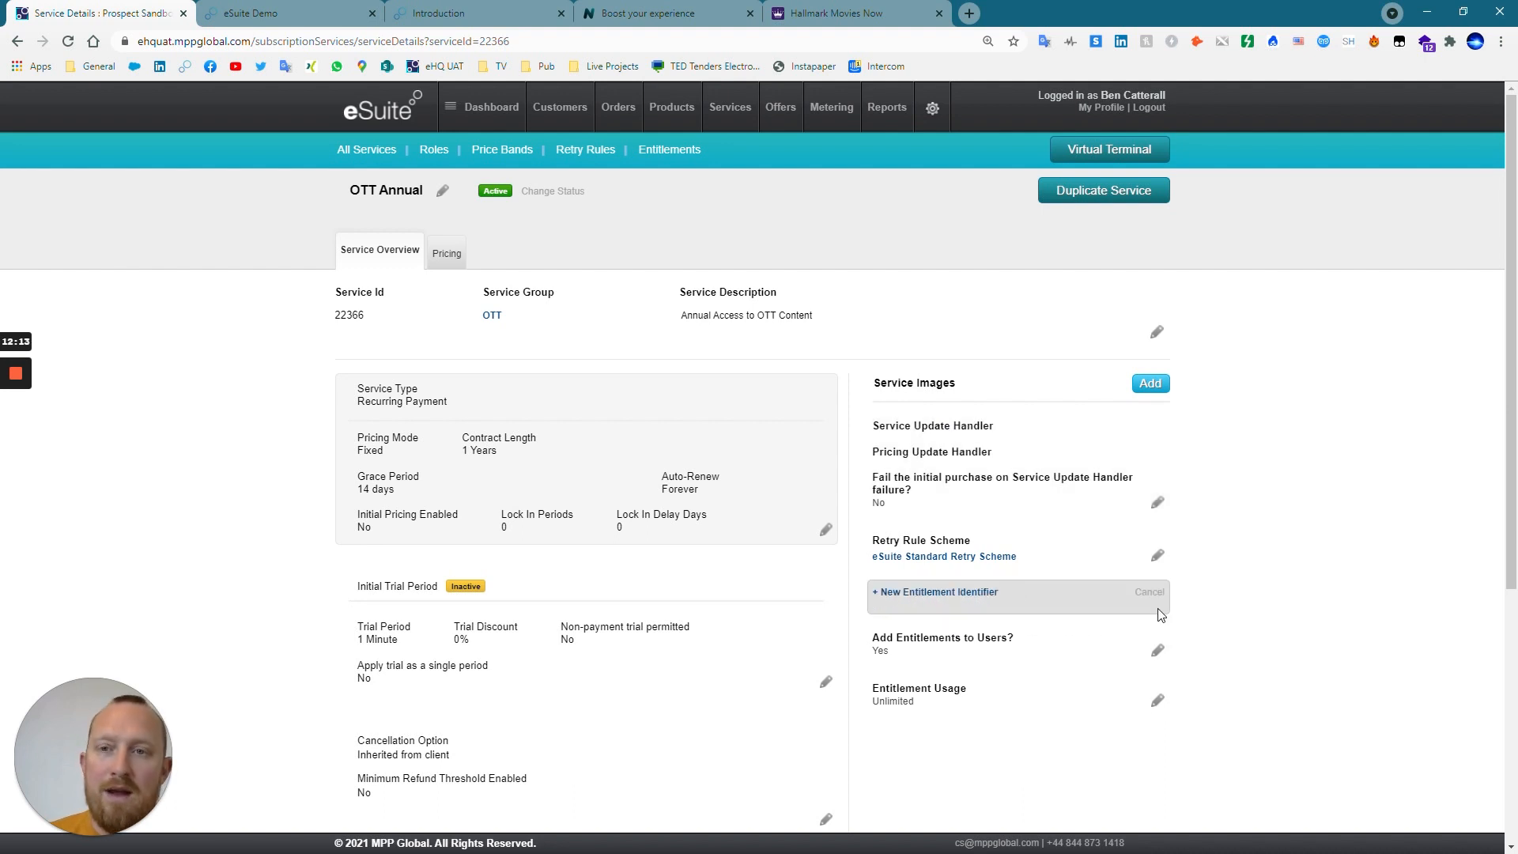
click(979, 593)
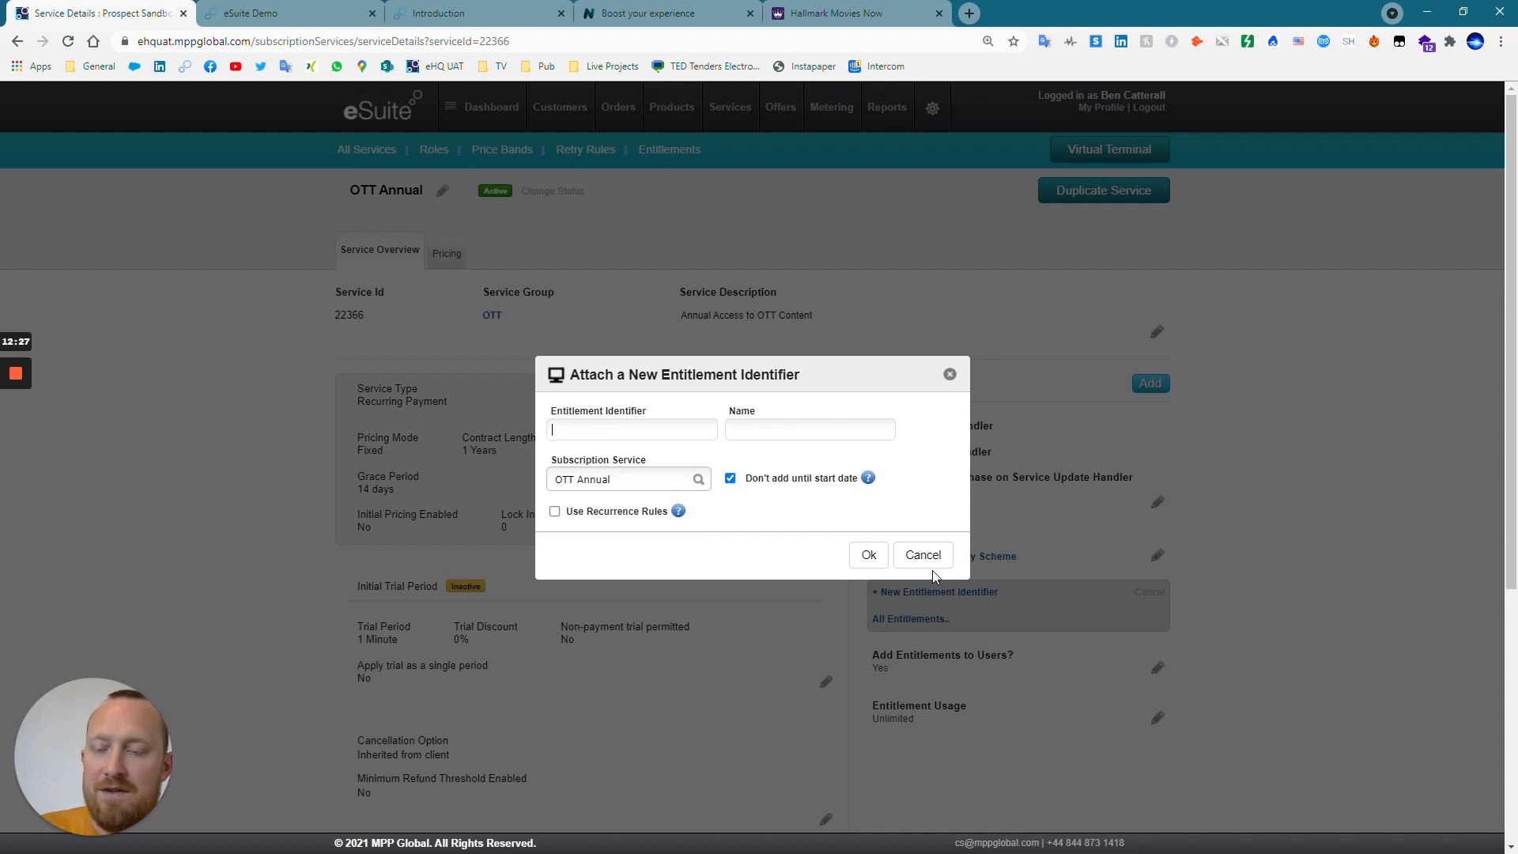
text(Movied)
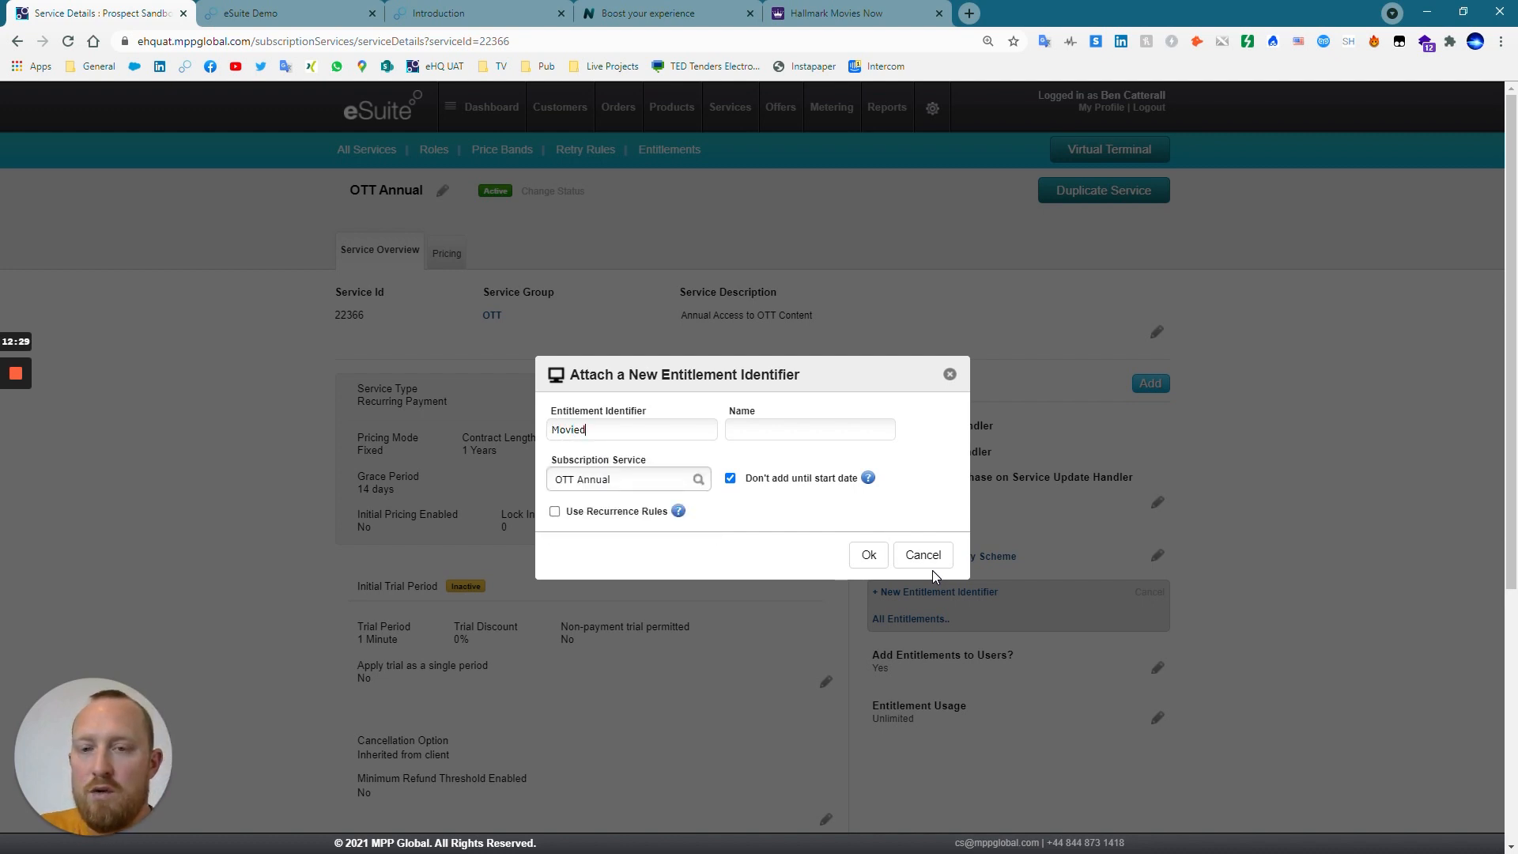
key(BackSpace)
text(s_H)
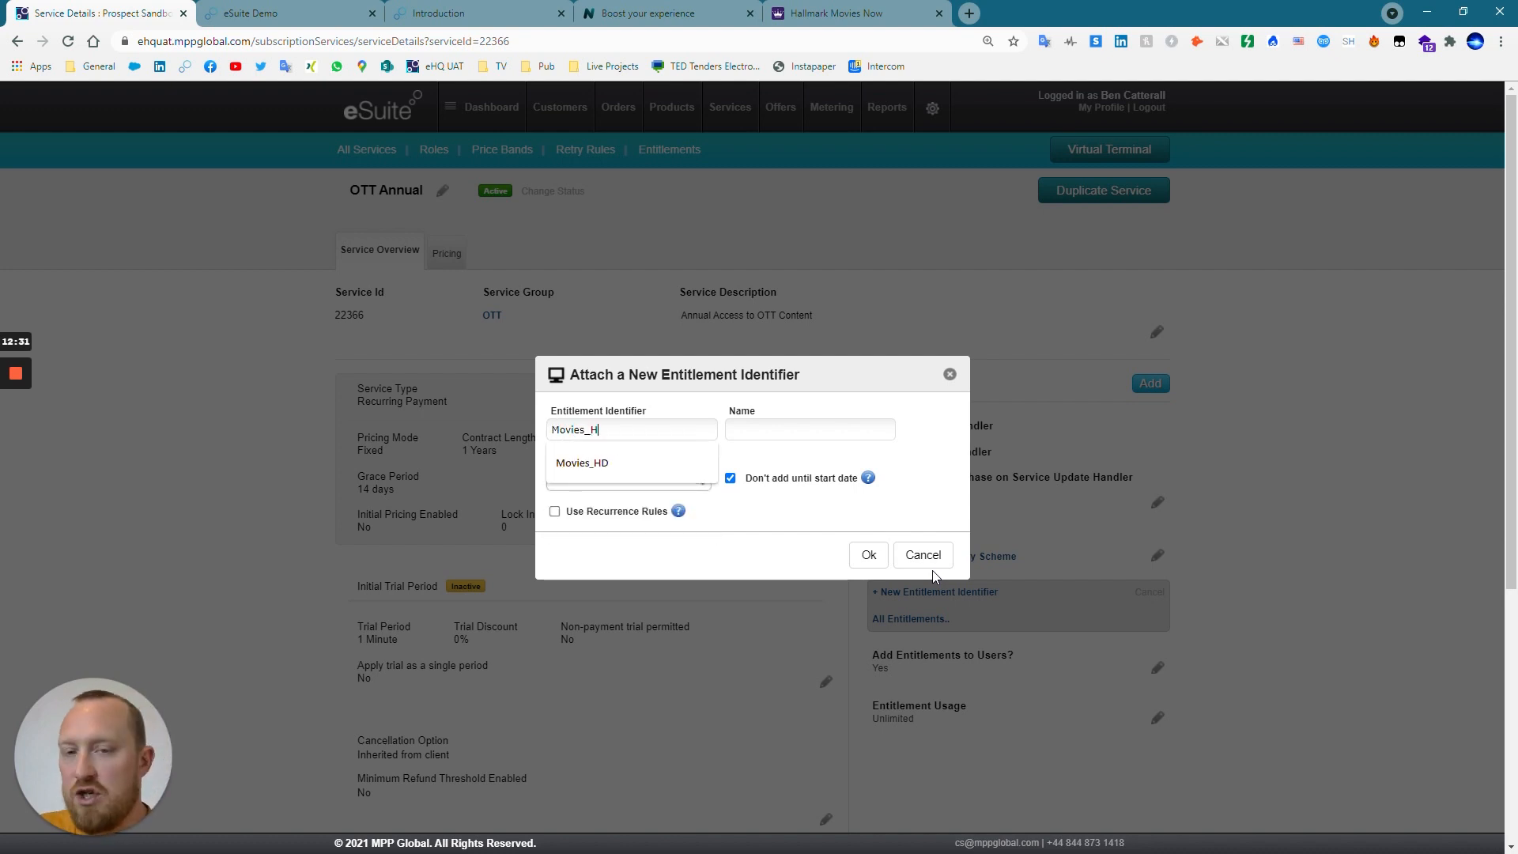
text(D)
key(ctrl+a)
key(ctrl+c)
key(Tab)
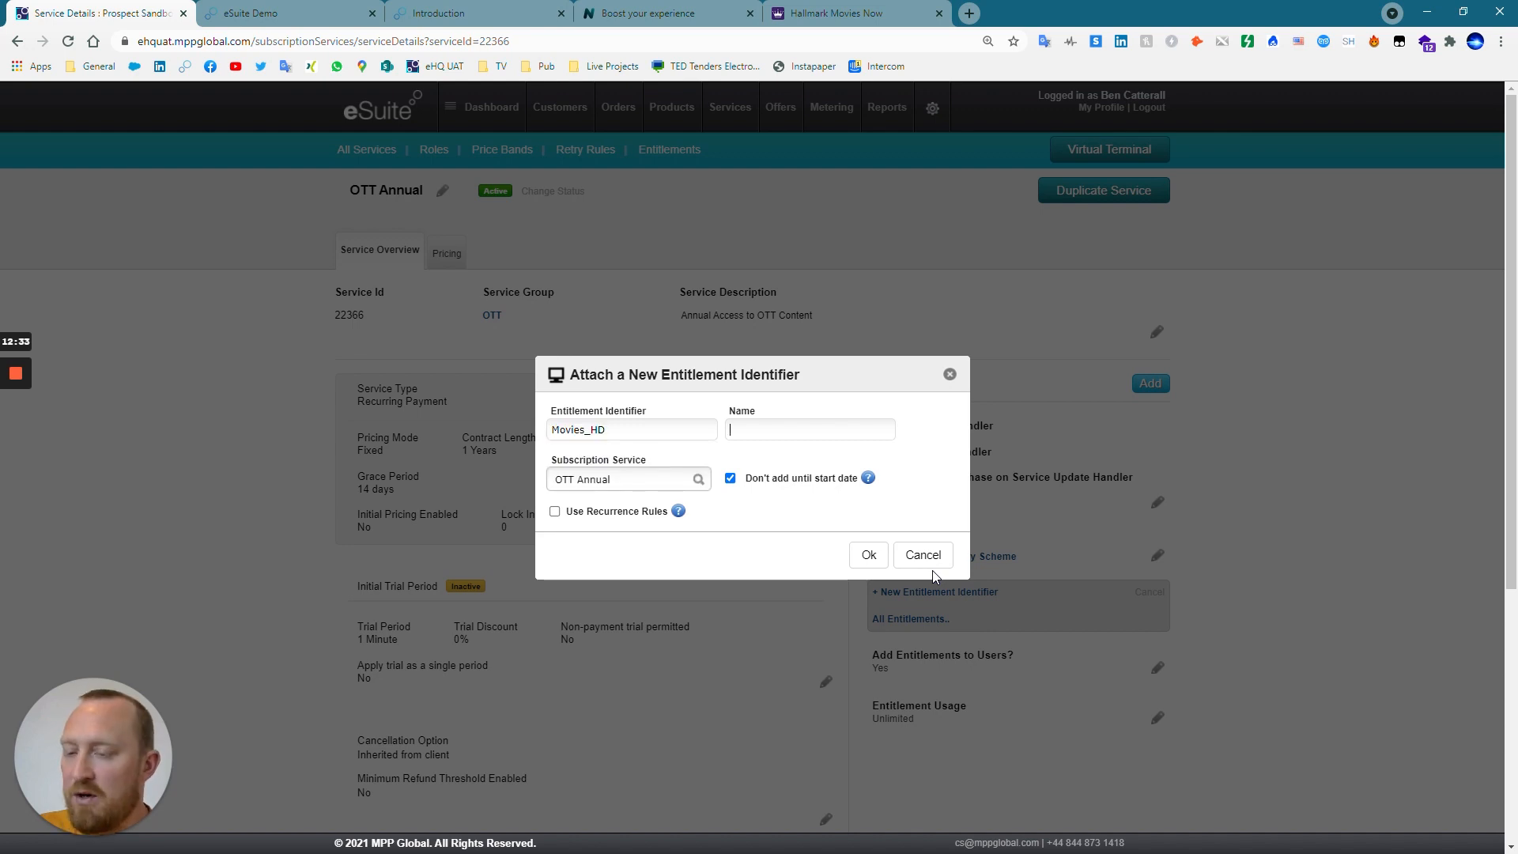
key(ctrl+v)
click(867, 556)
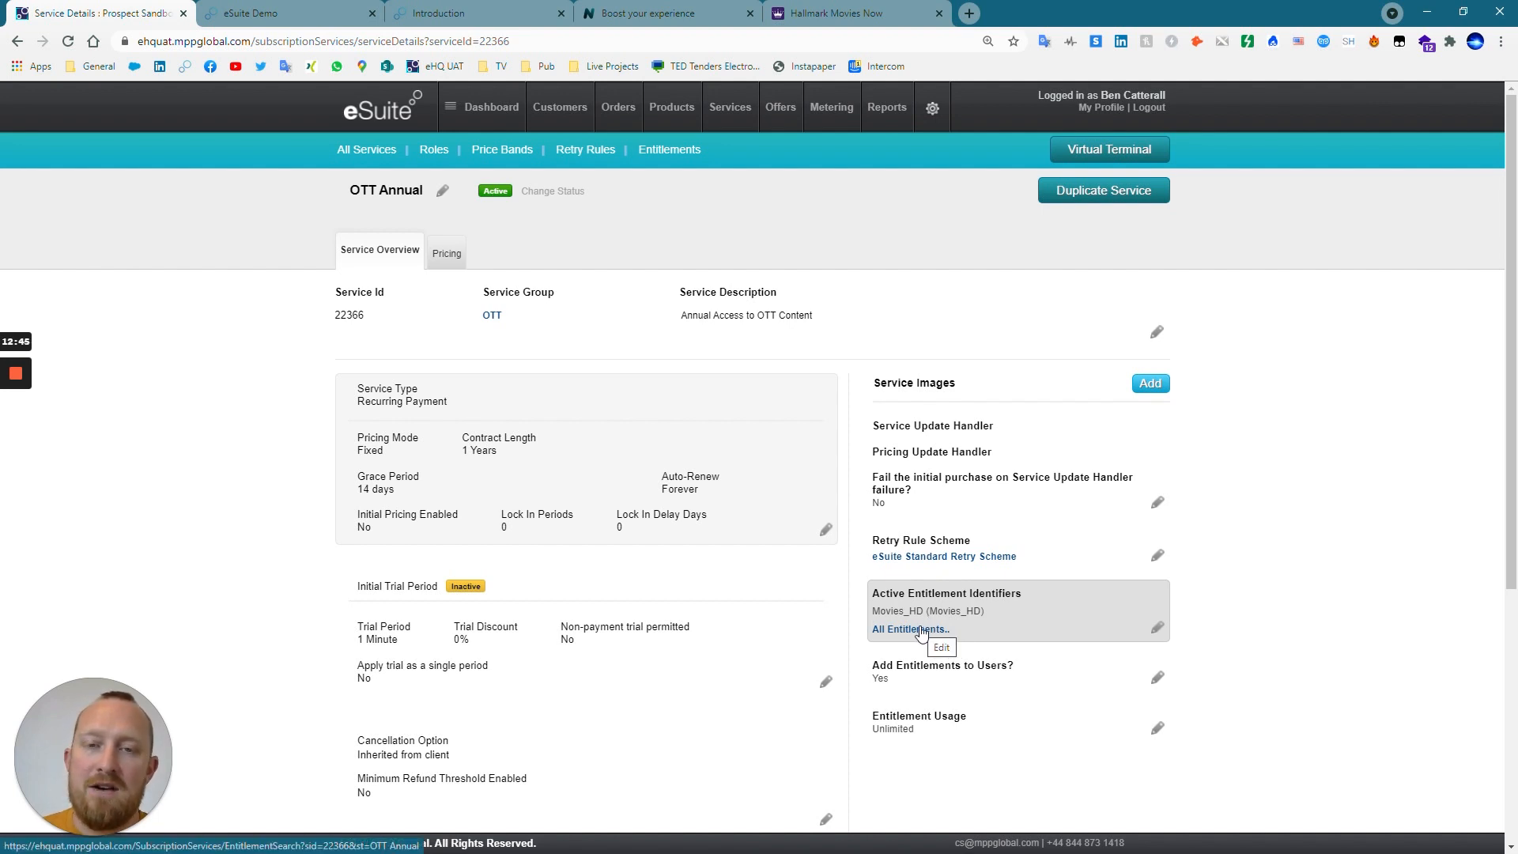
Upload the blue OTT logo image file as a service image for OTT Annual.
click(1148, 385)
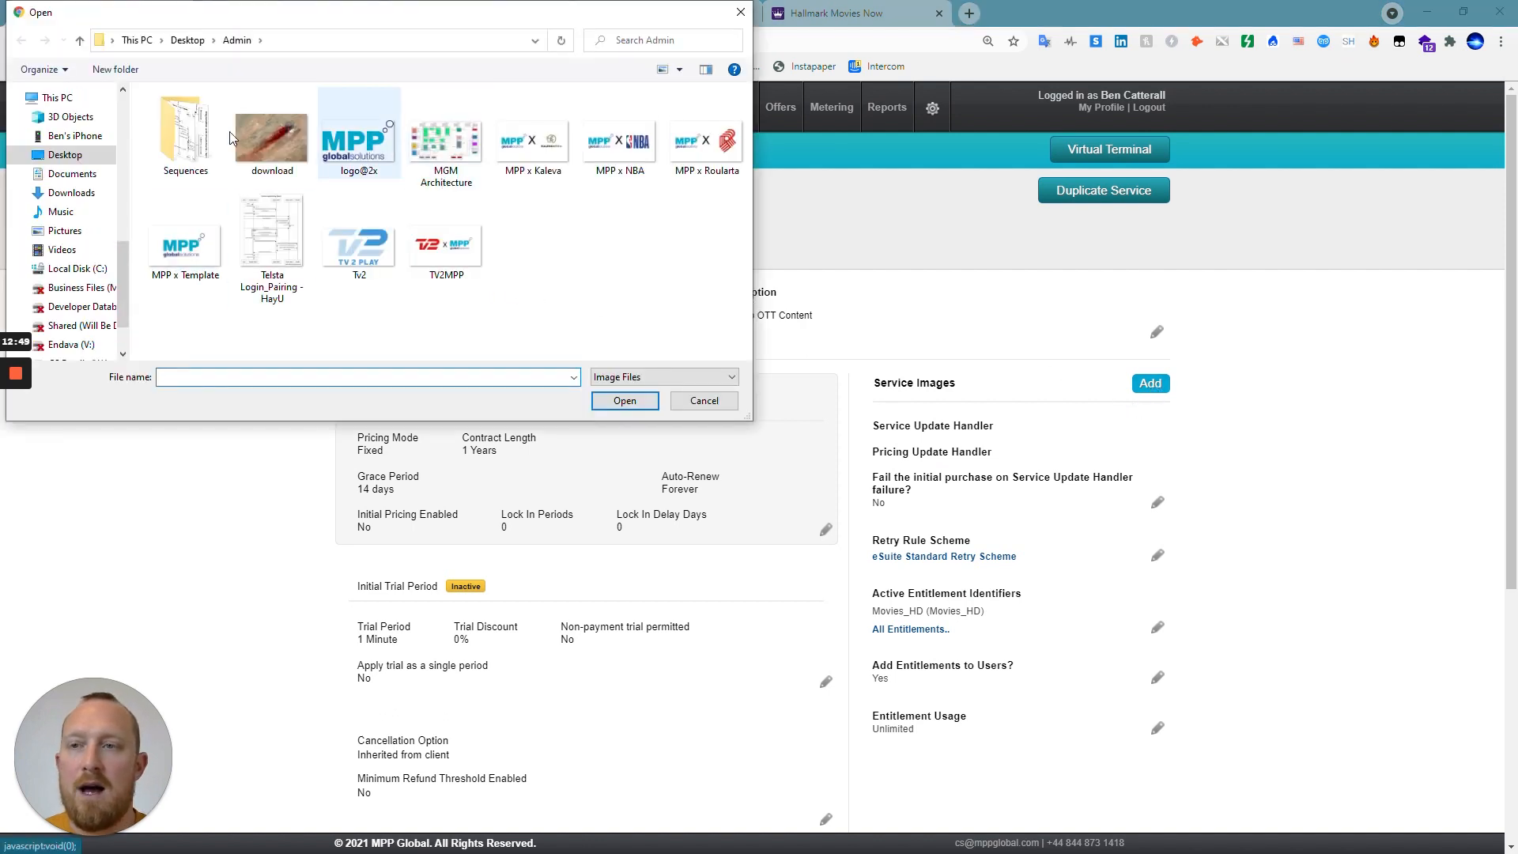
click(53, 100)
scroll(99, 206, up, 5)
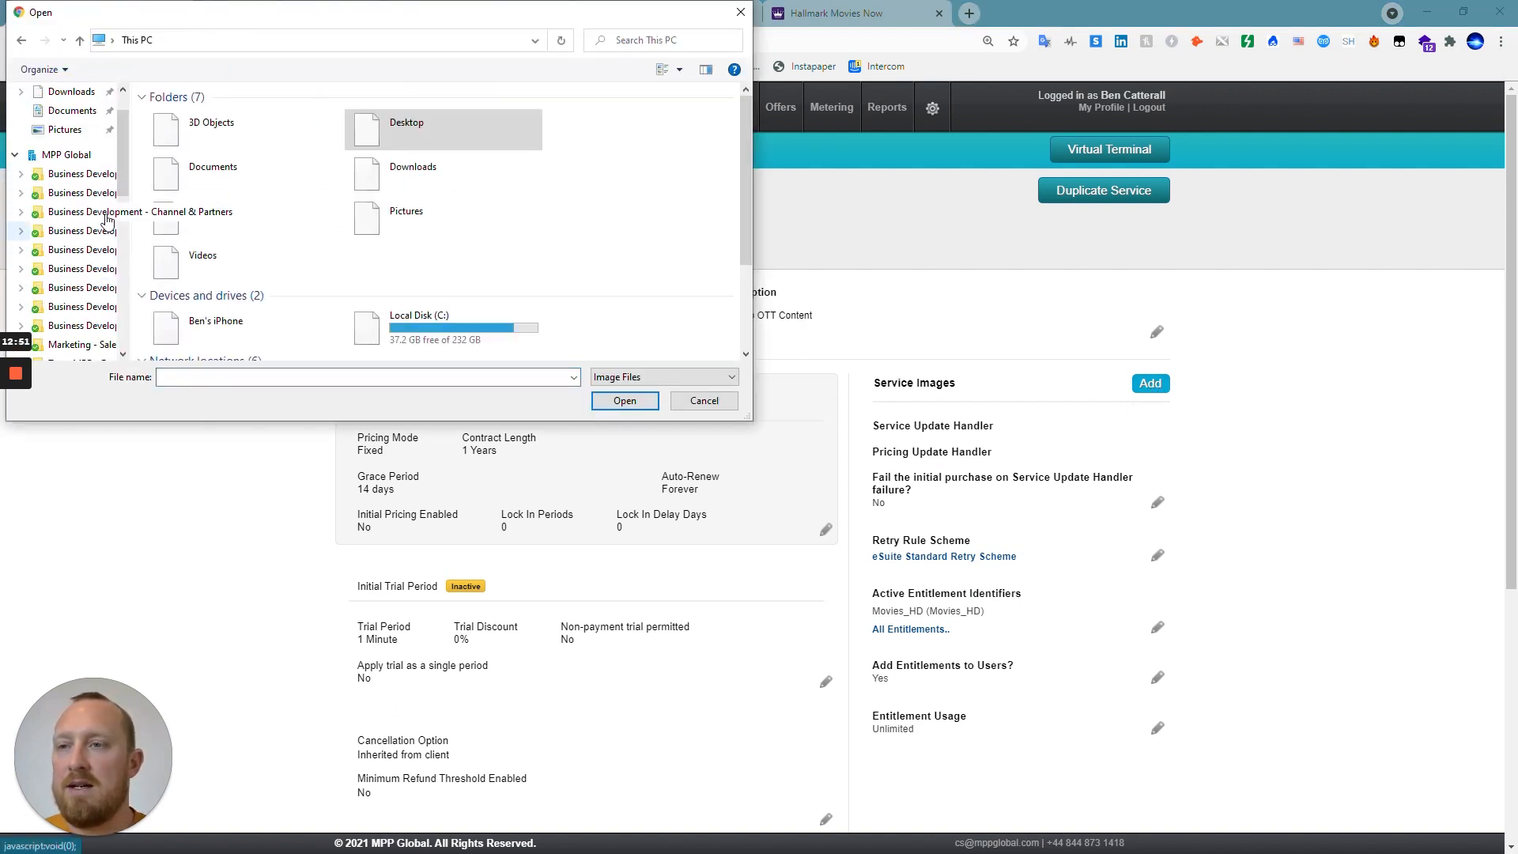
scroll(107, 220, up, 1)
click(67, 122)
double_click(353, 140)
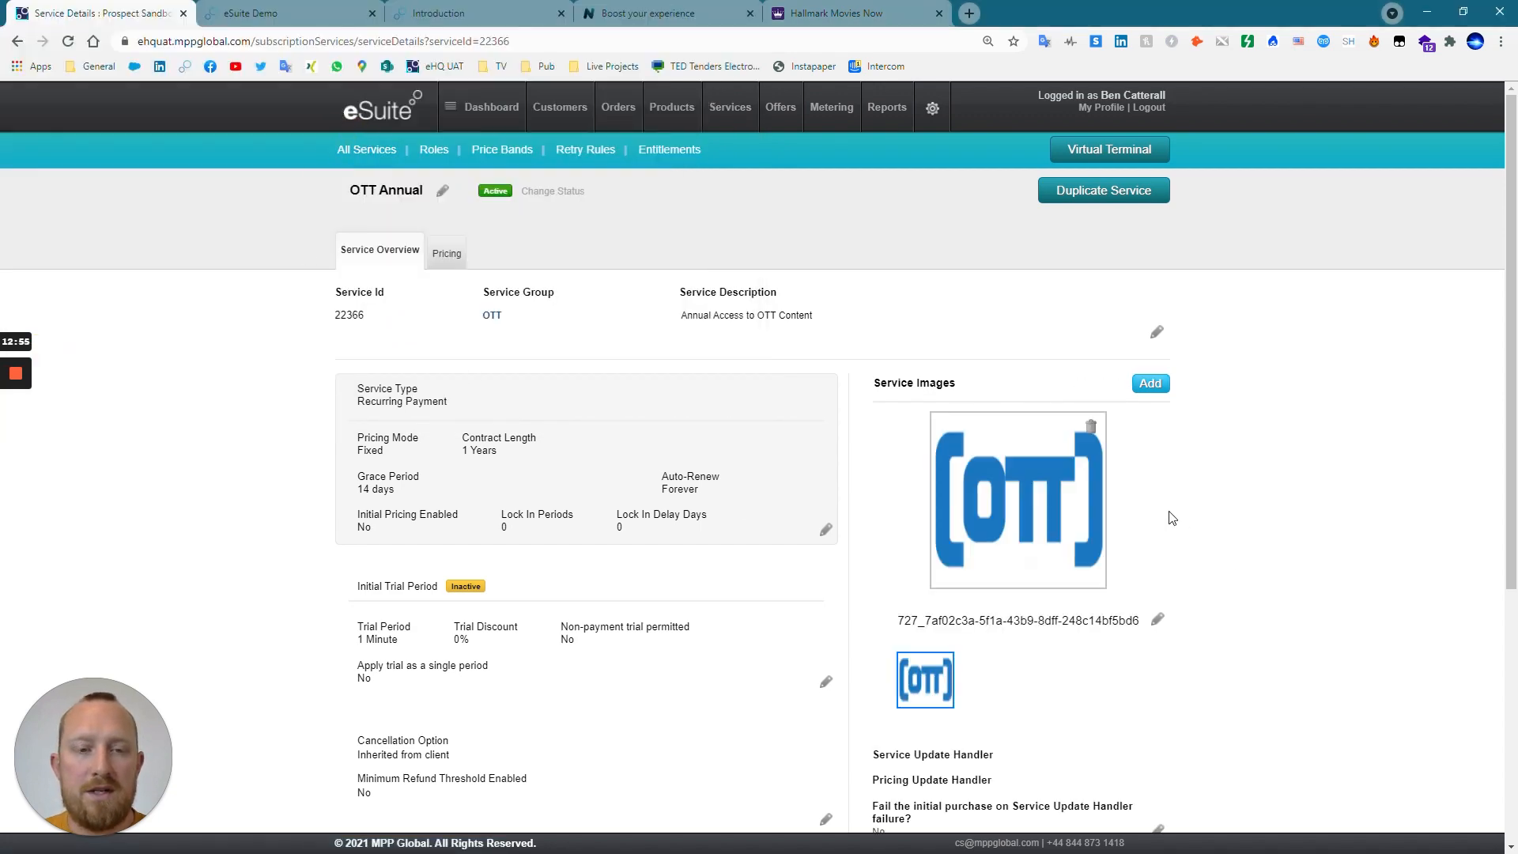
scroll(1181, 571, down, 4)
scroll(790, 395, up, 4)
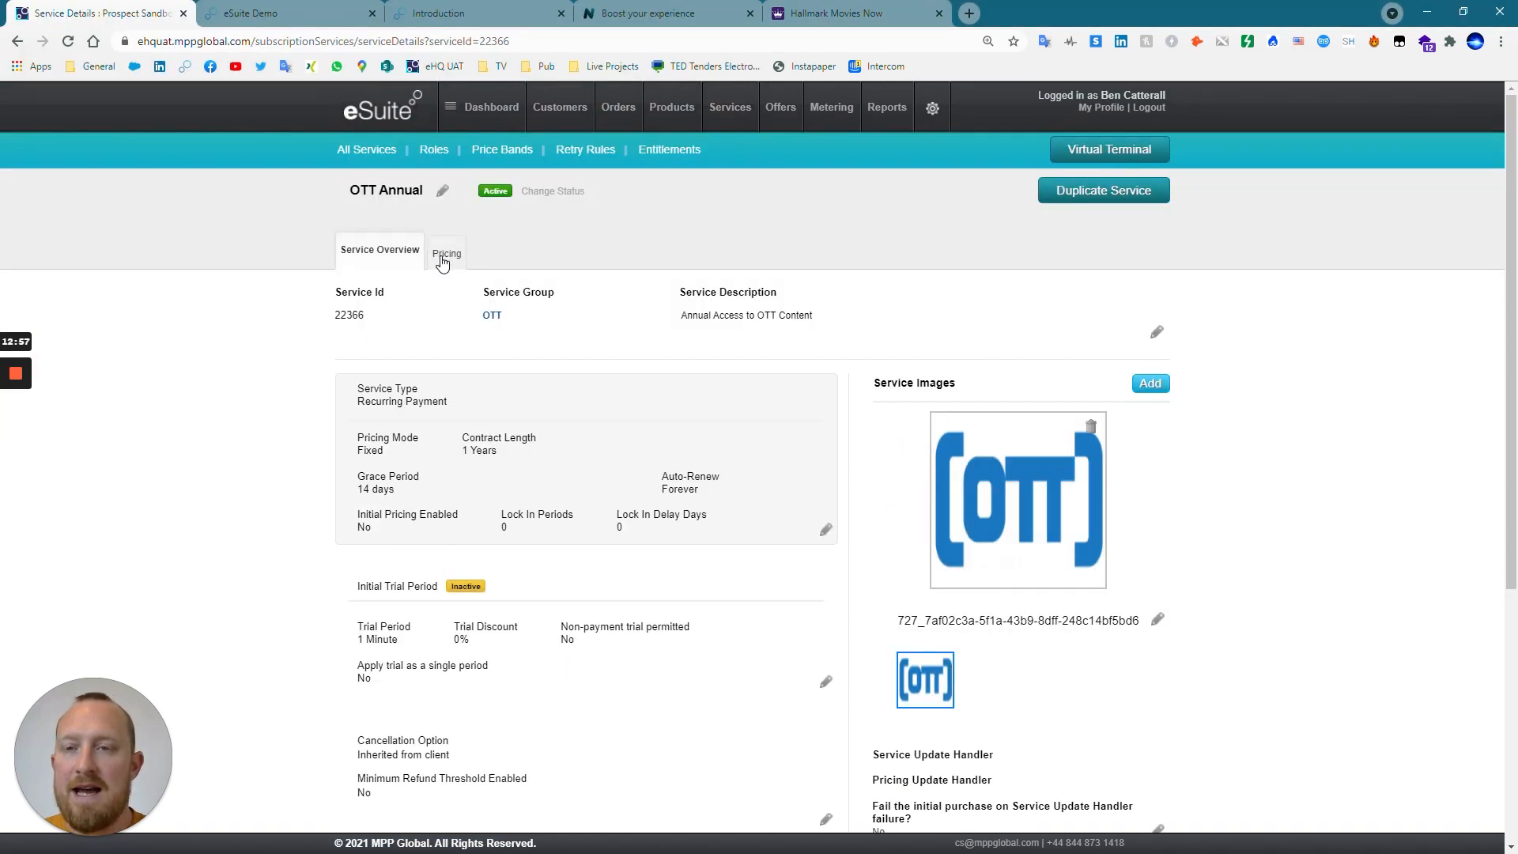
Add an eWallet price of 150 GBP for the Default role, keeping the Standard tax category and gross amount.
click(440, 254)
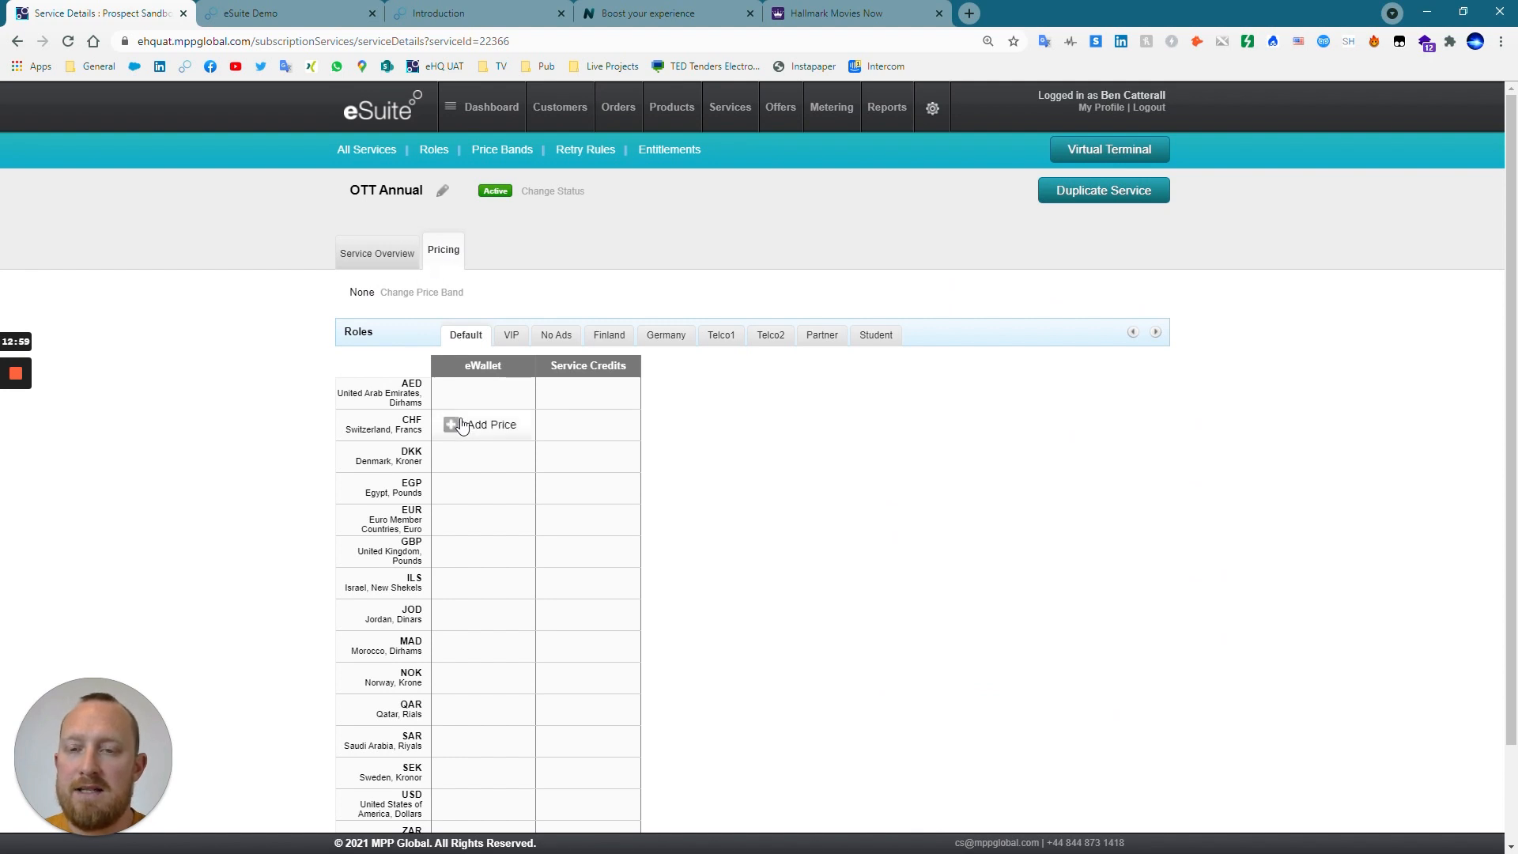
mouse_move(448, 465)
scroll(448, 465, down, 1)
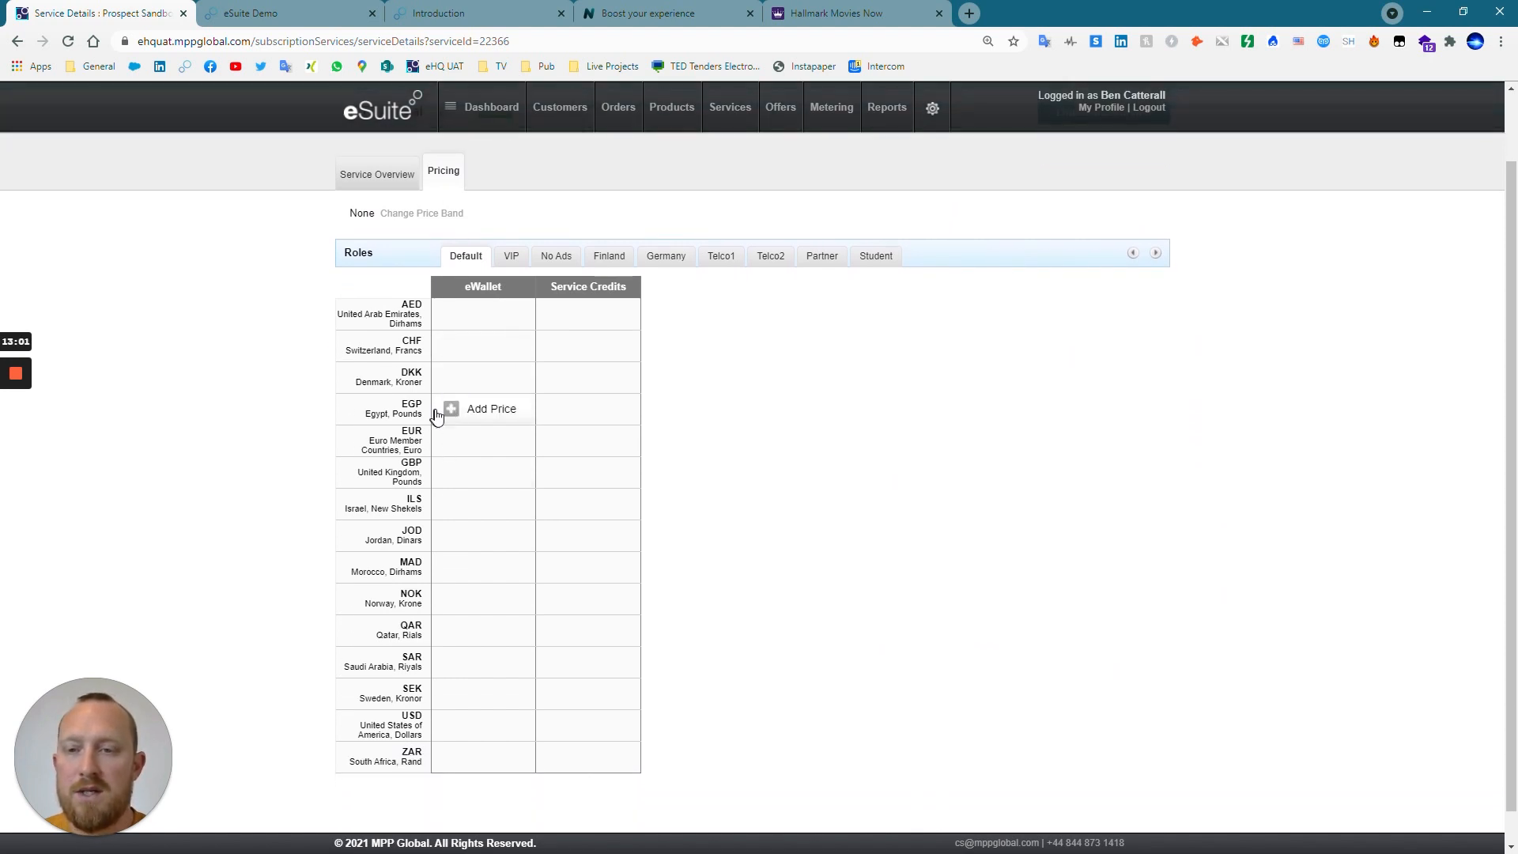
click(450, 473)
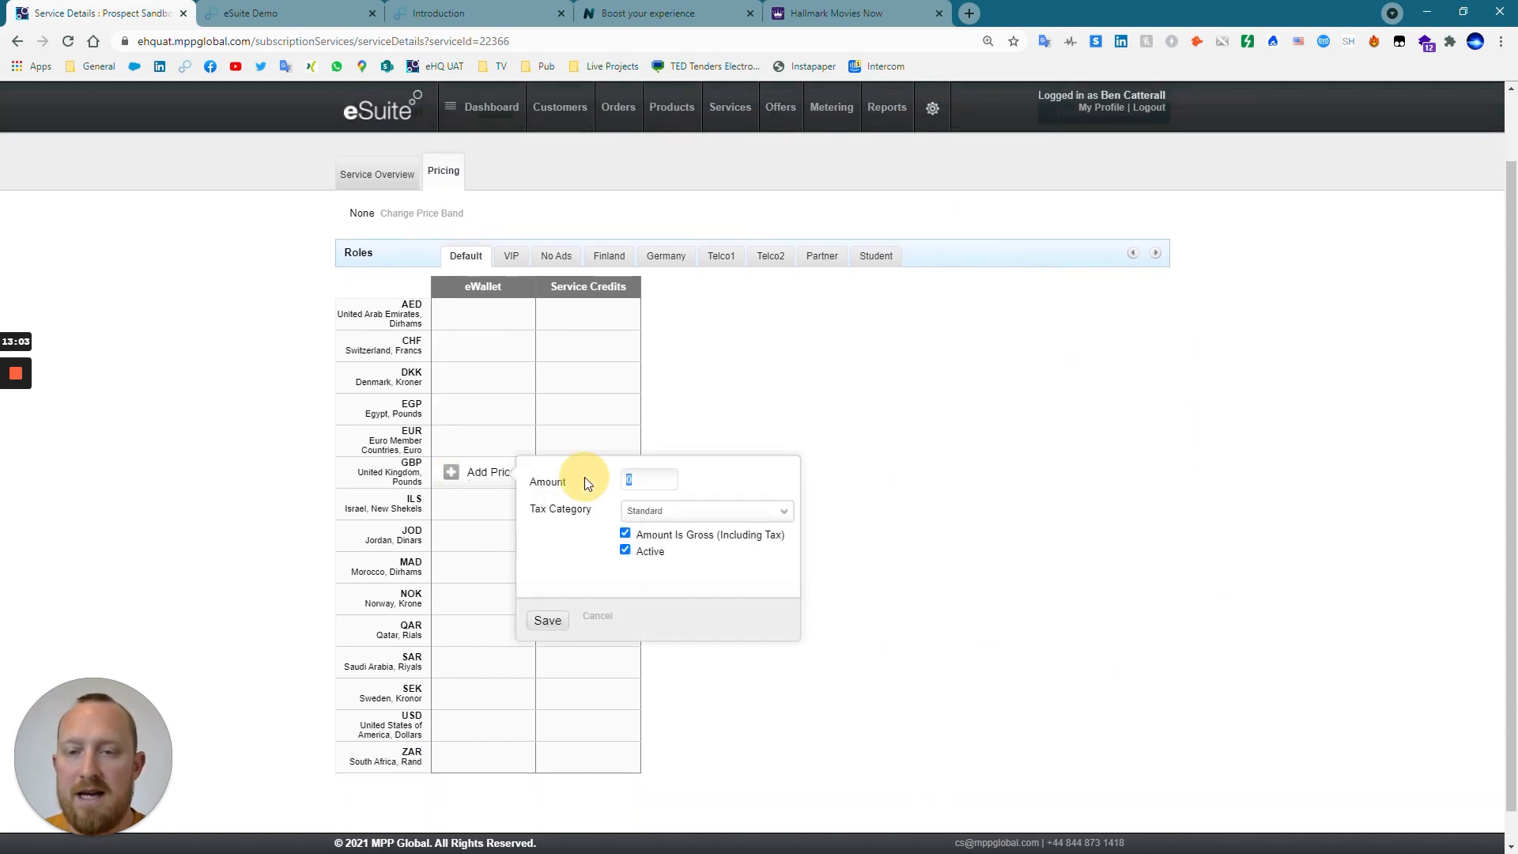
text(15)
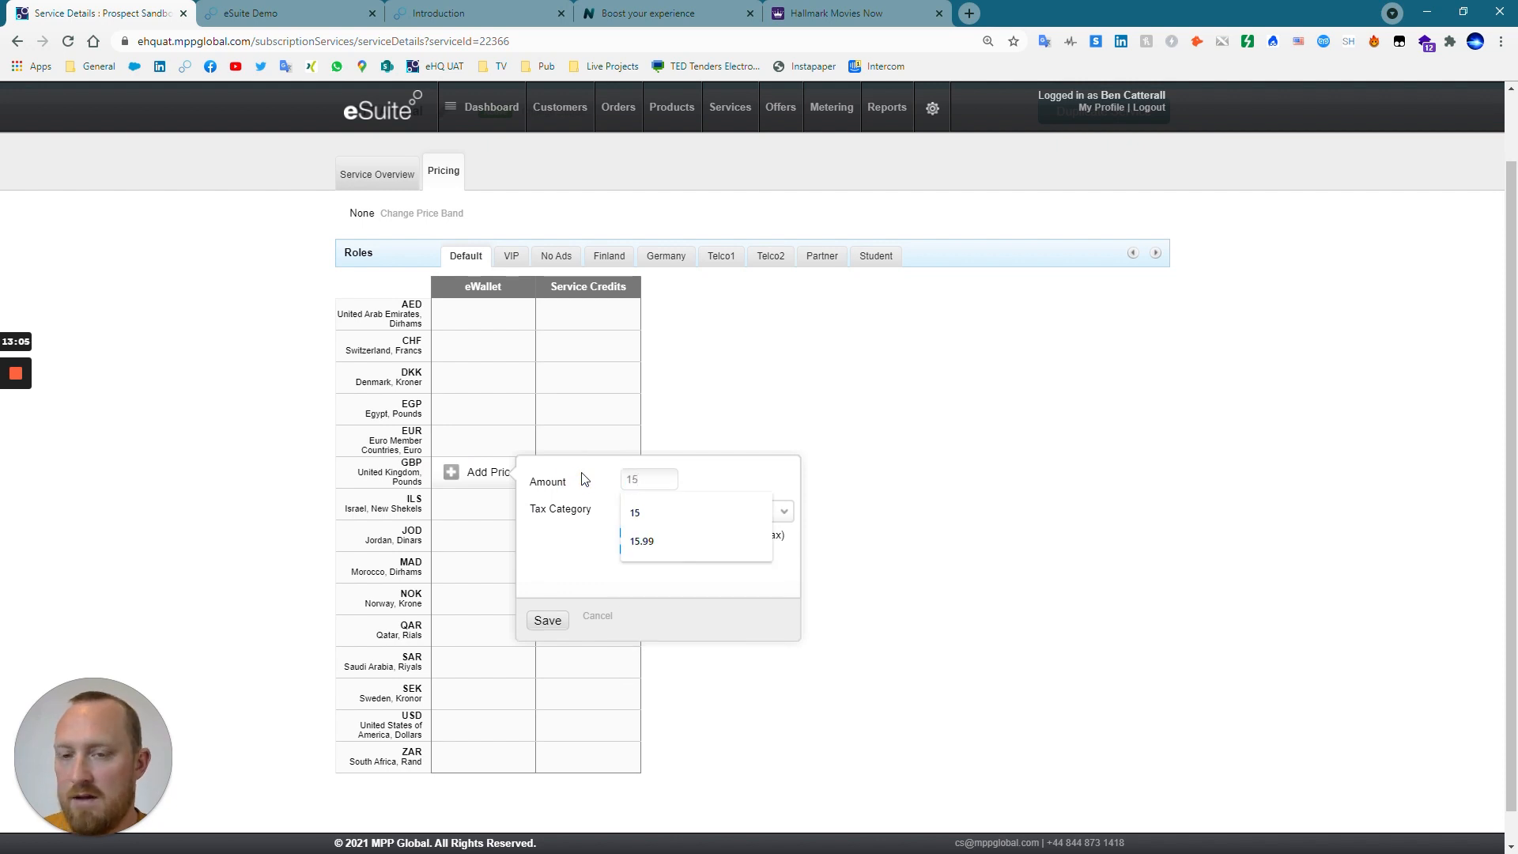
text(0)
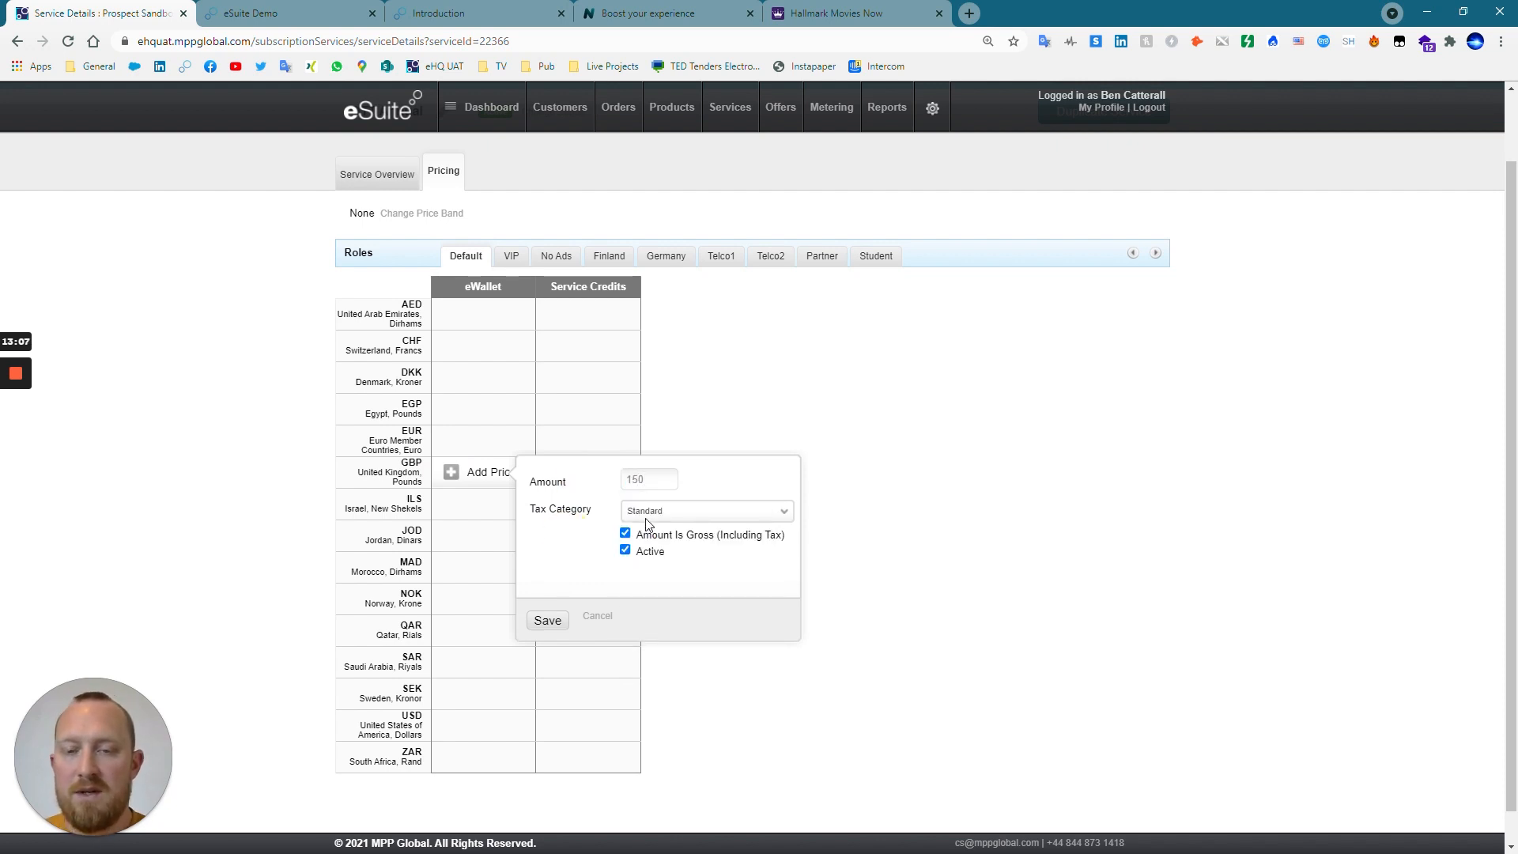
click(549, 622)
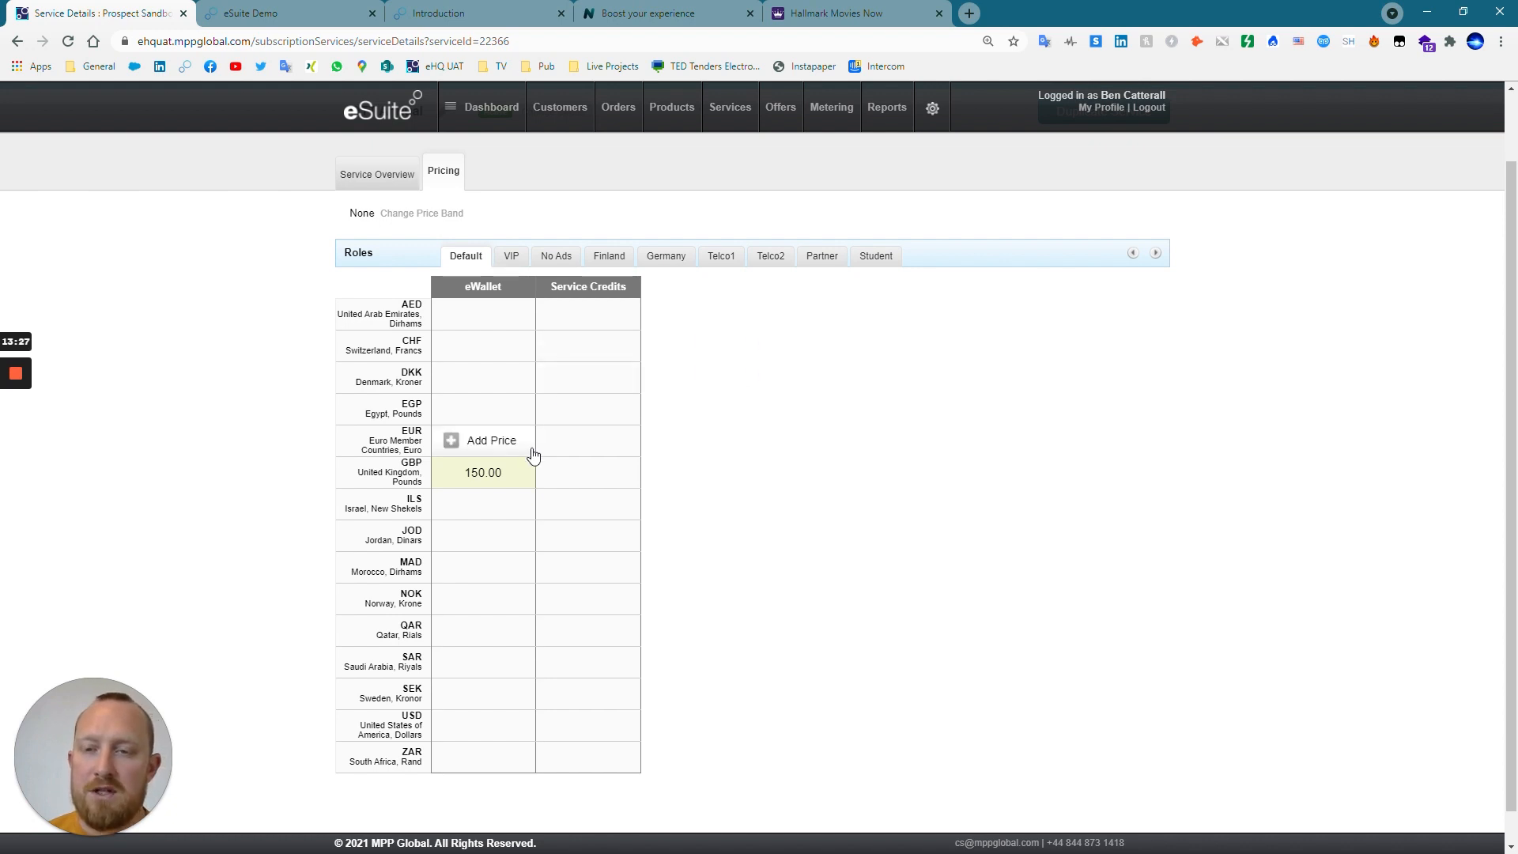
Inspect the details of the GBP price, including its Service Price Id, and return to the service overview.
click(506, 471)
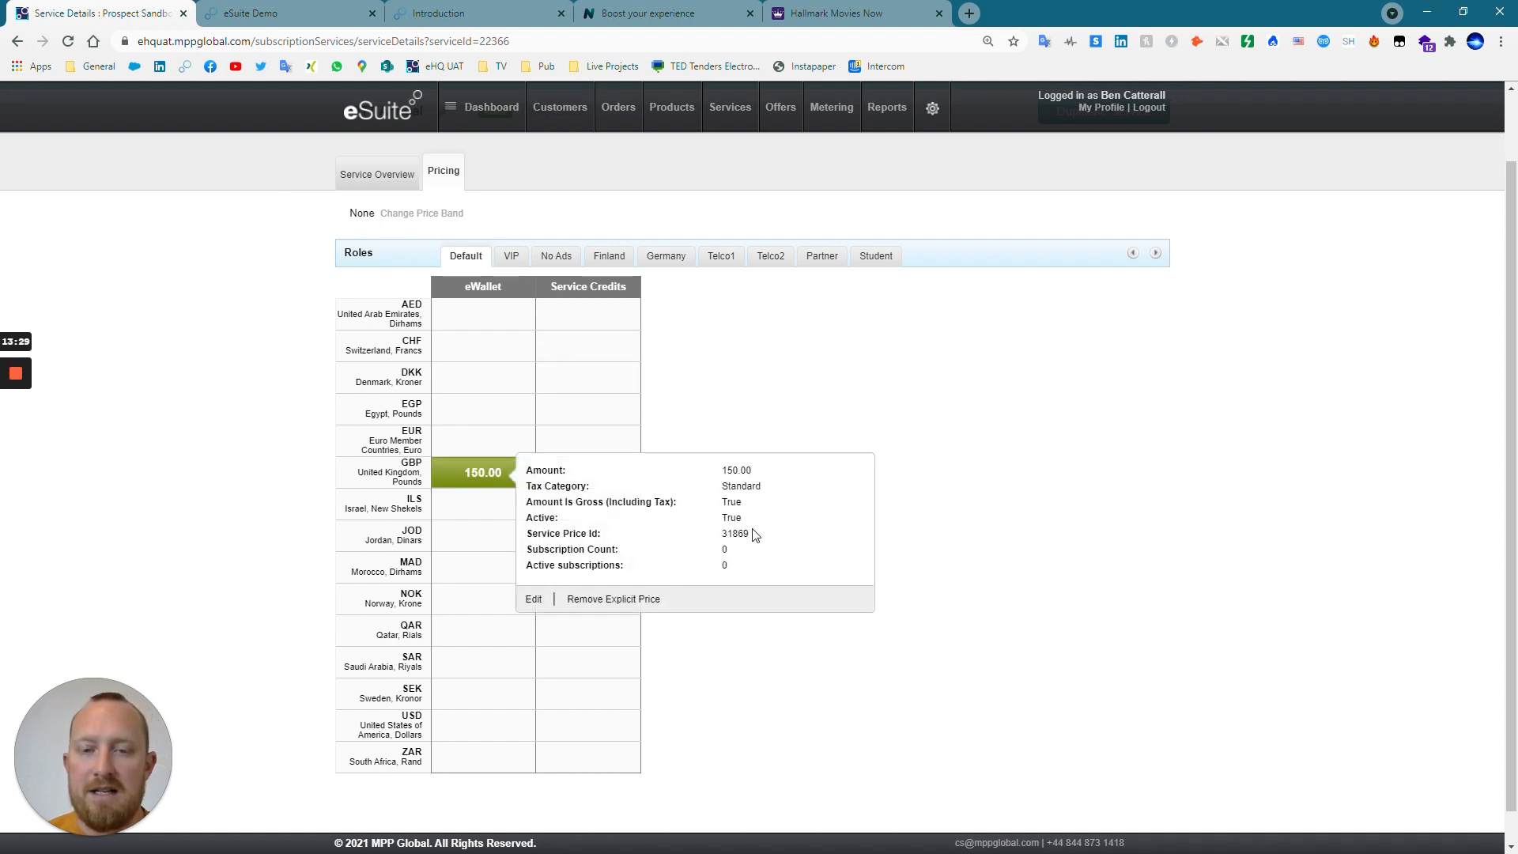
drag(750, 534, 732, 534)
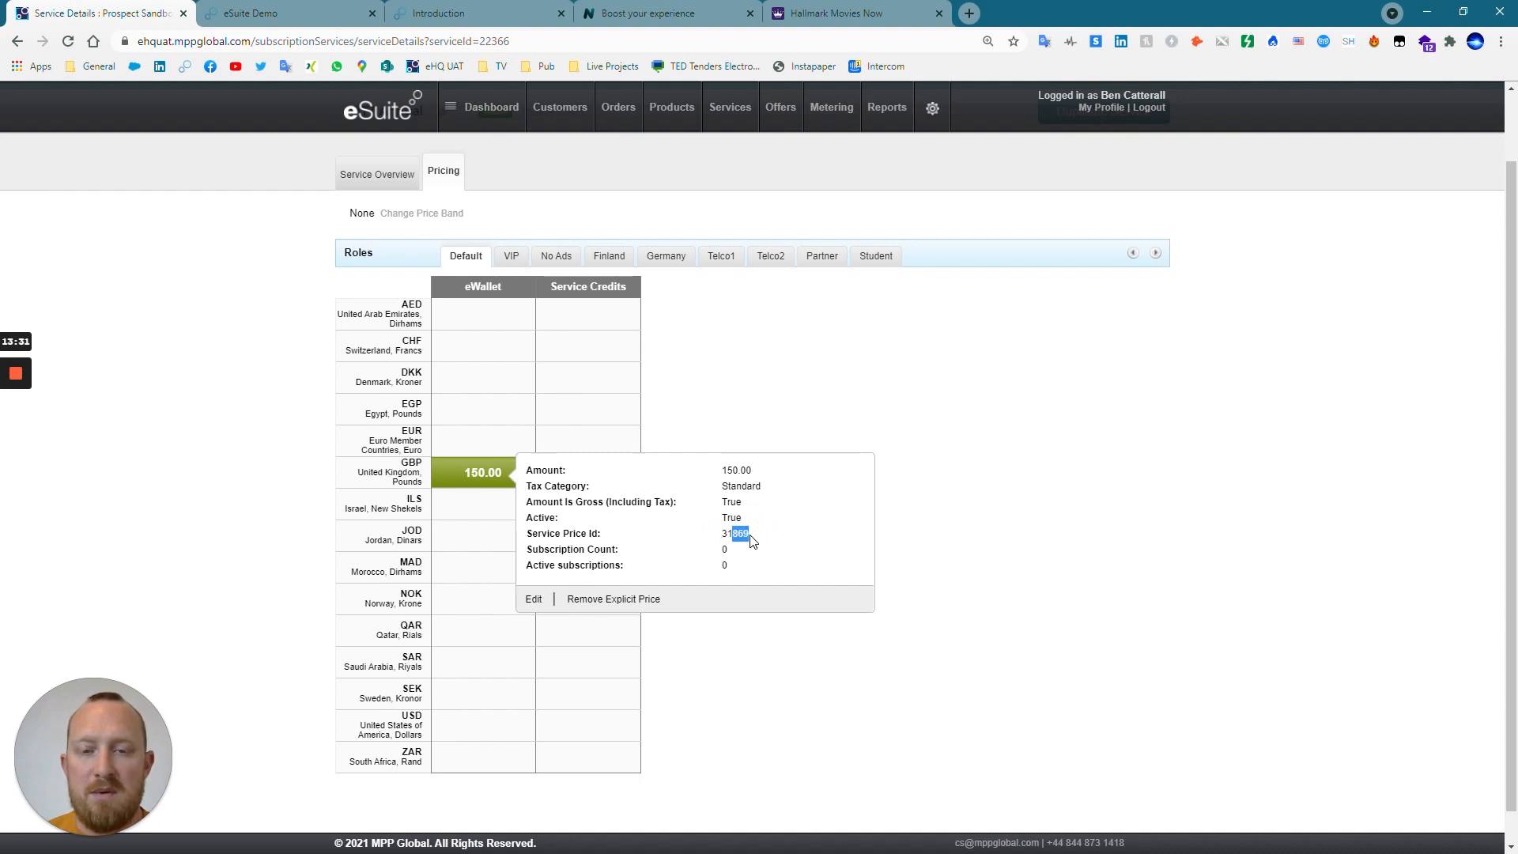
click(1029, 538)
scroll(989, 506, up, 1)
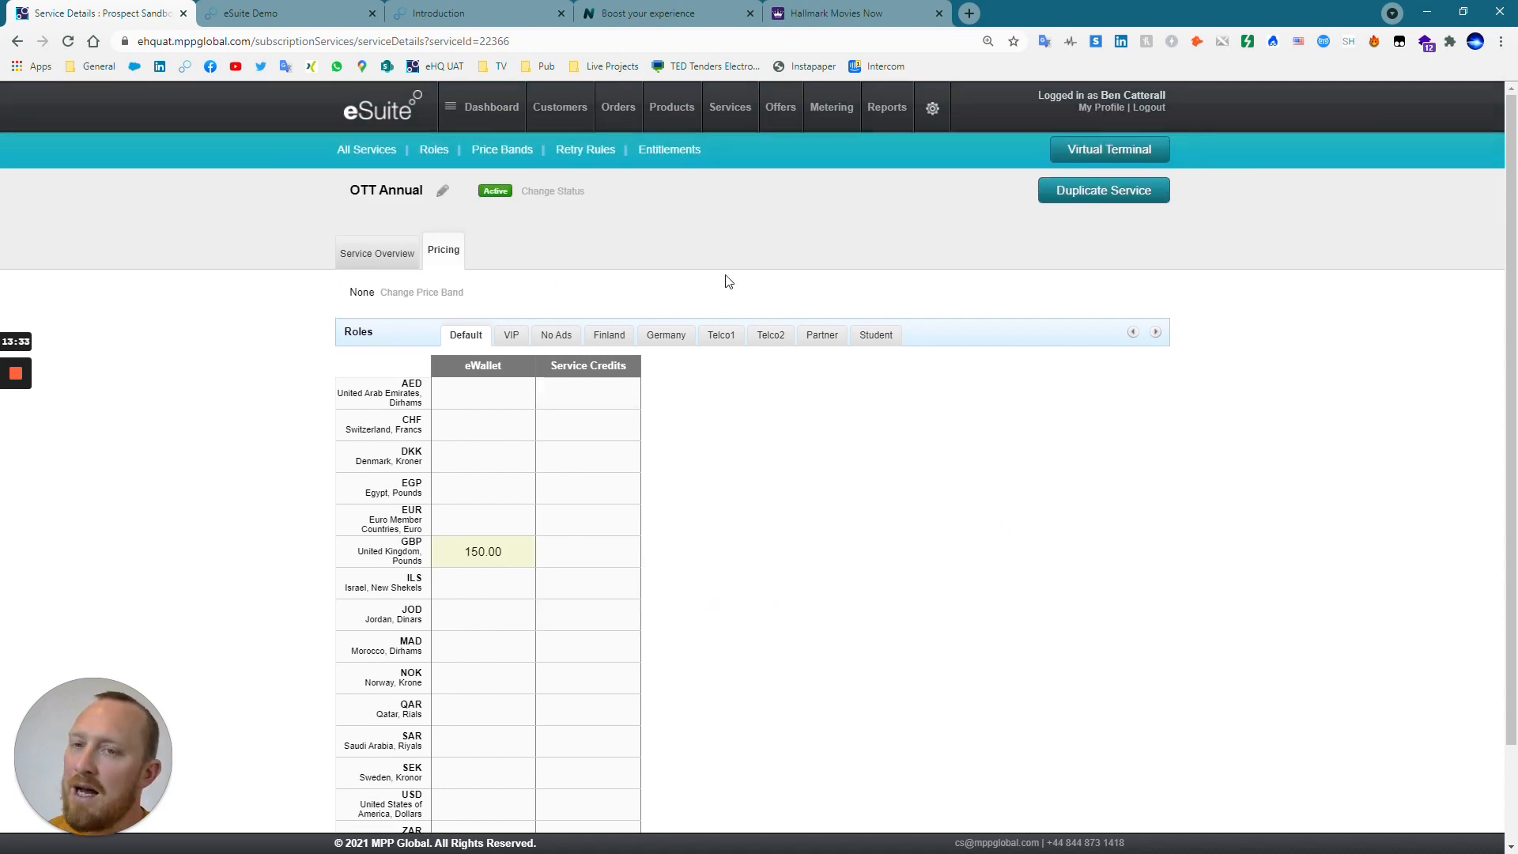
click(391, 253)
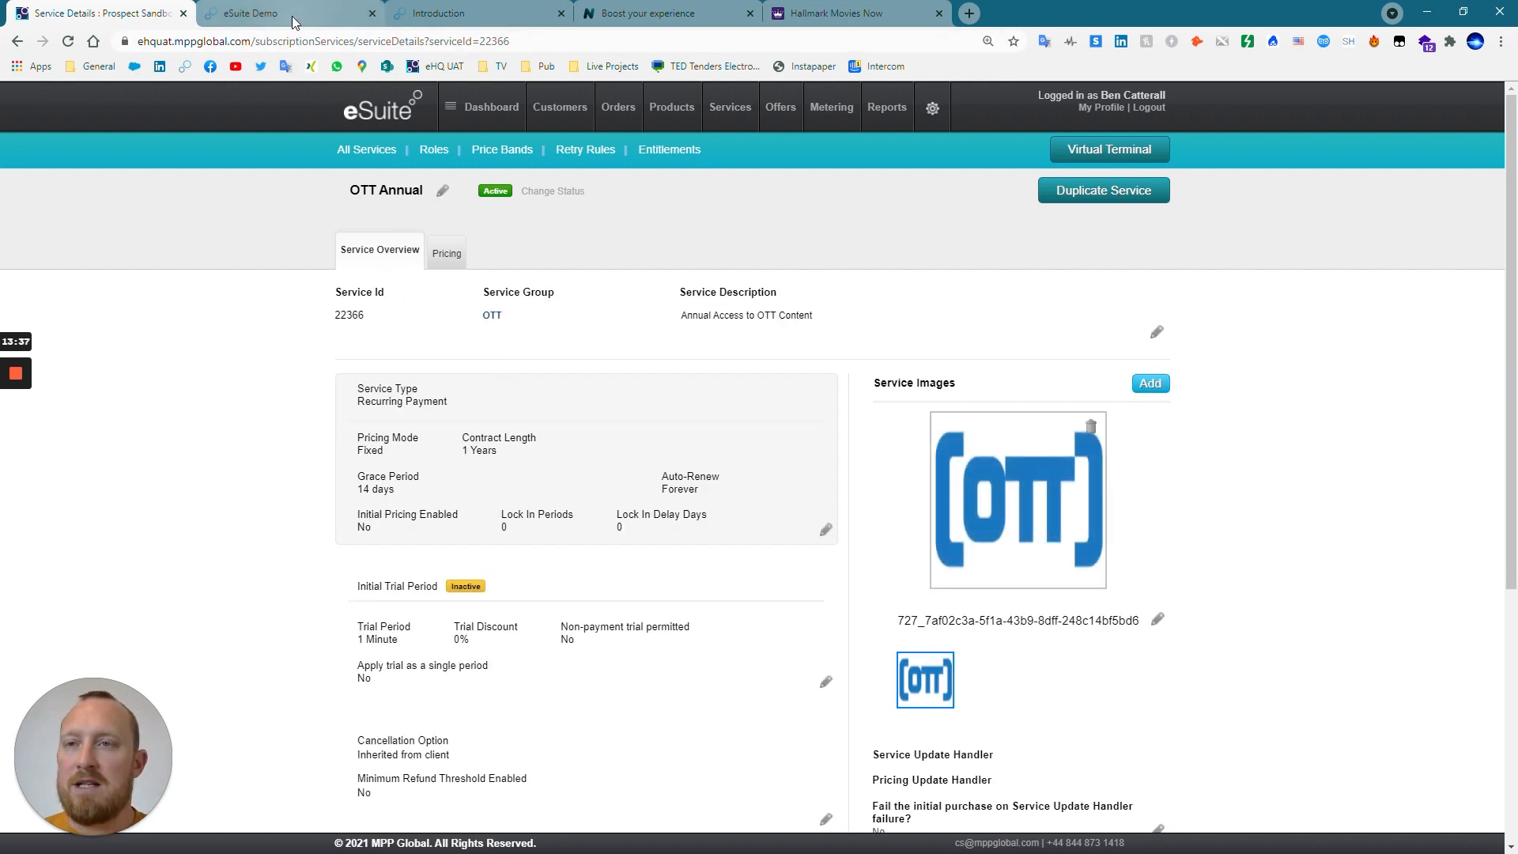
View the eSuite Demo subscription selection page and the eSuite REST API reference introduction.
click(292, 16)
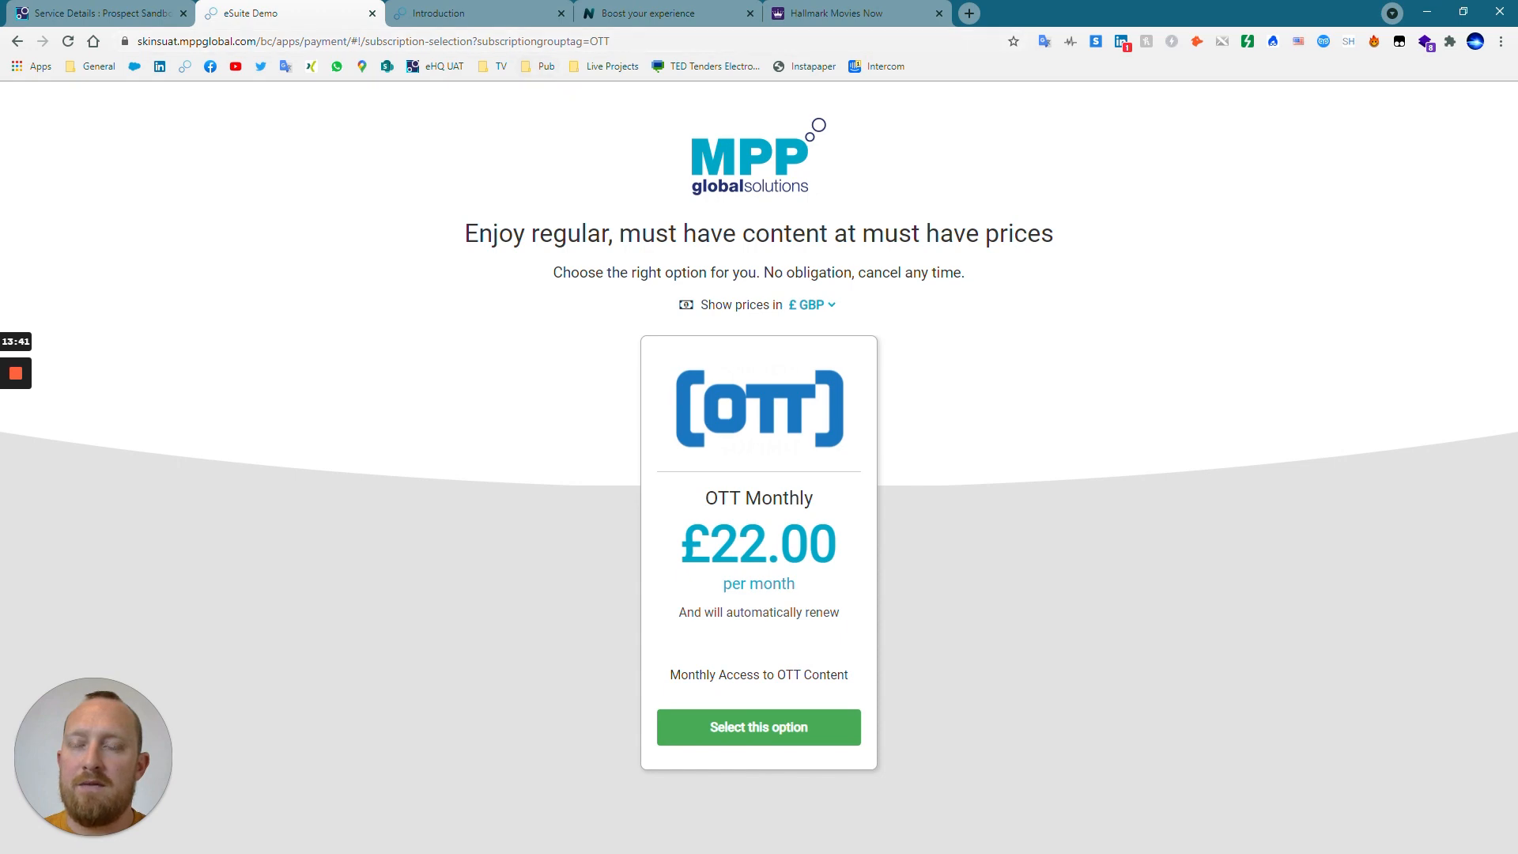
click(444, 19)
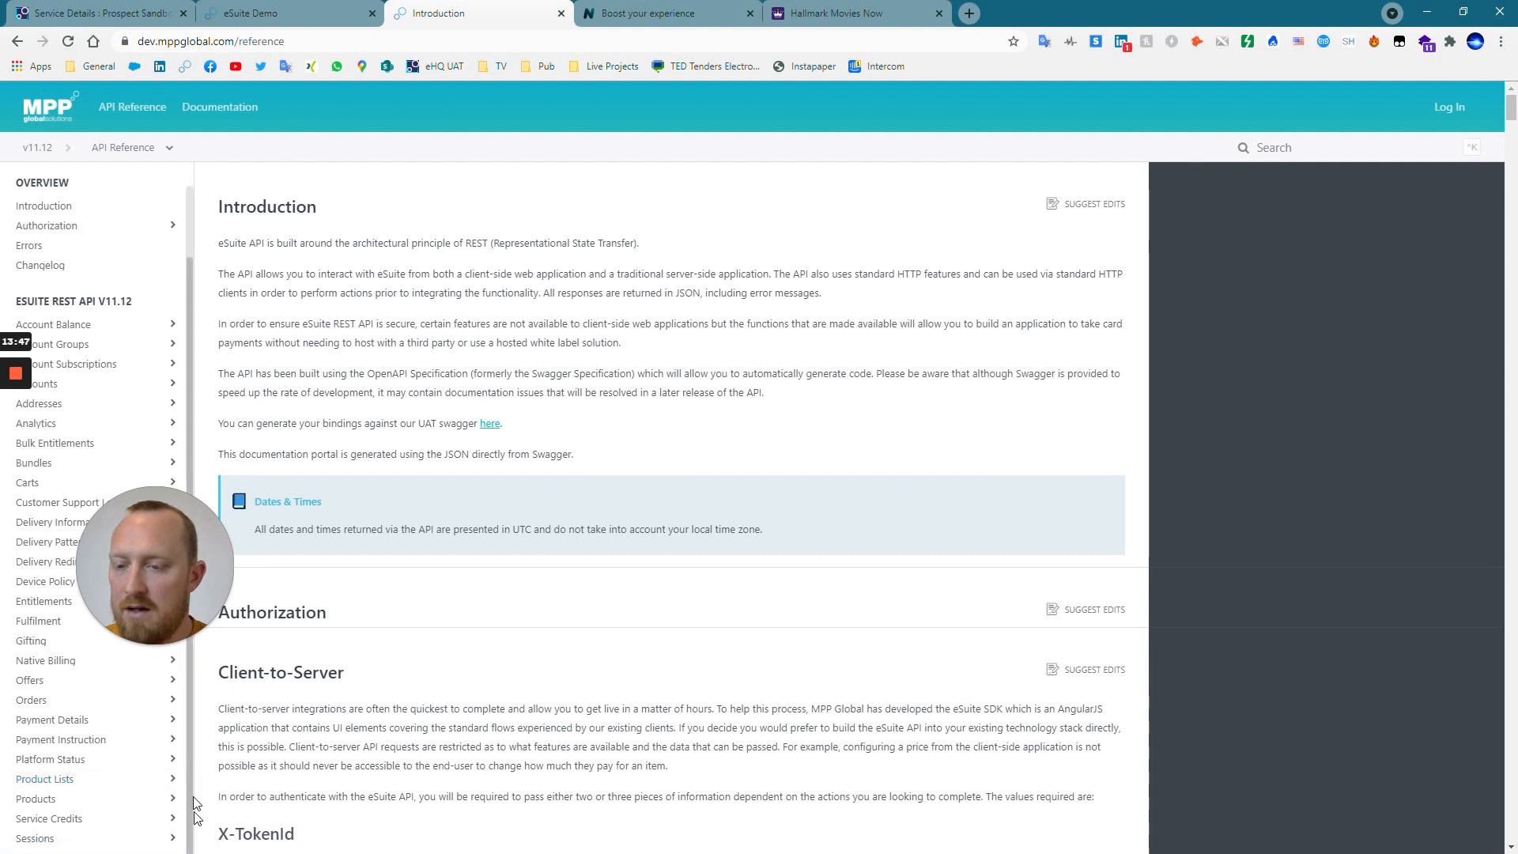
scroll(113, 832, up, 1)
scroll(113, 831, down, 1)
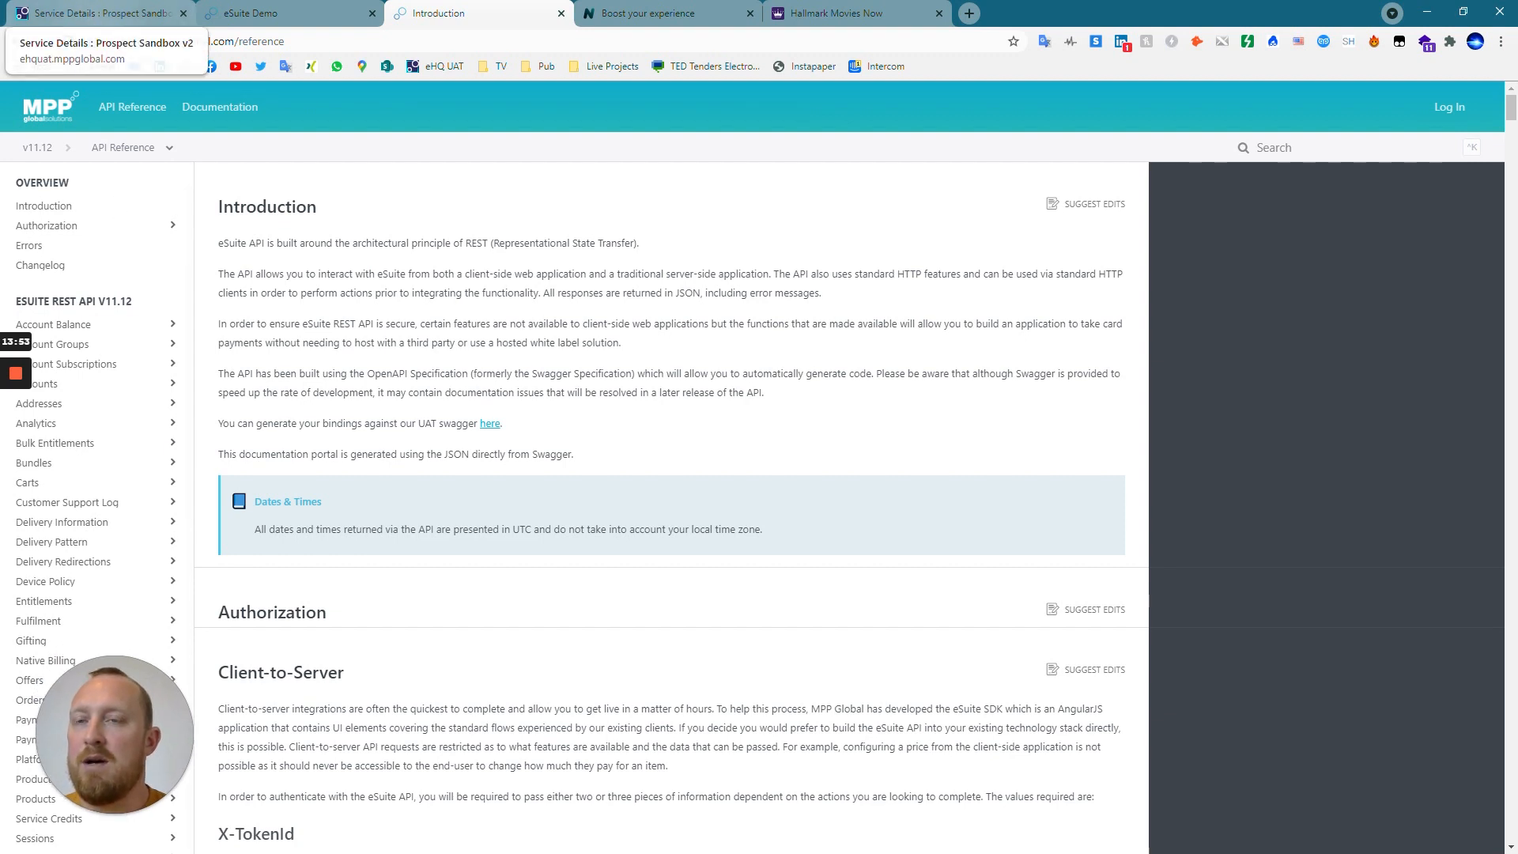
Return to the eSuite Demo page, highlight subscriptiongrouptag=OTT in its address and reload the subscription options.
click(274, 15)
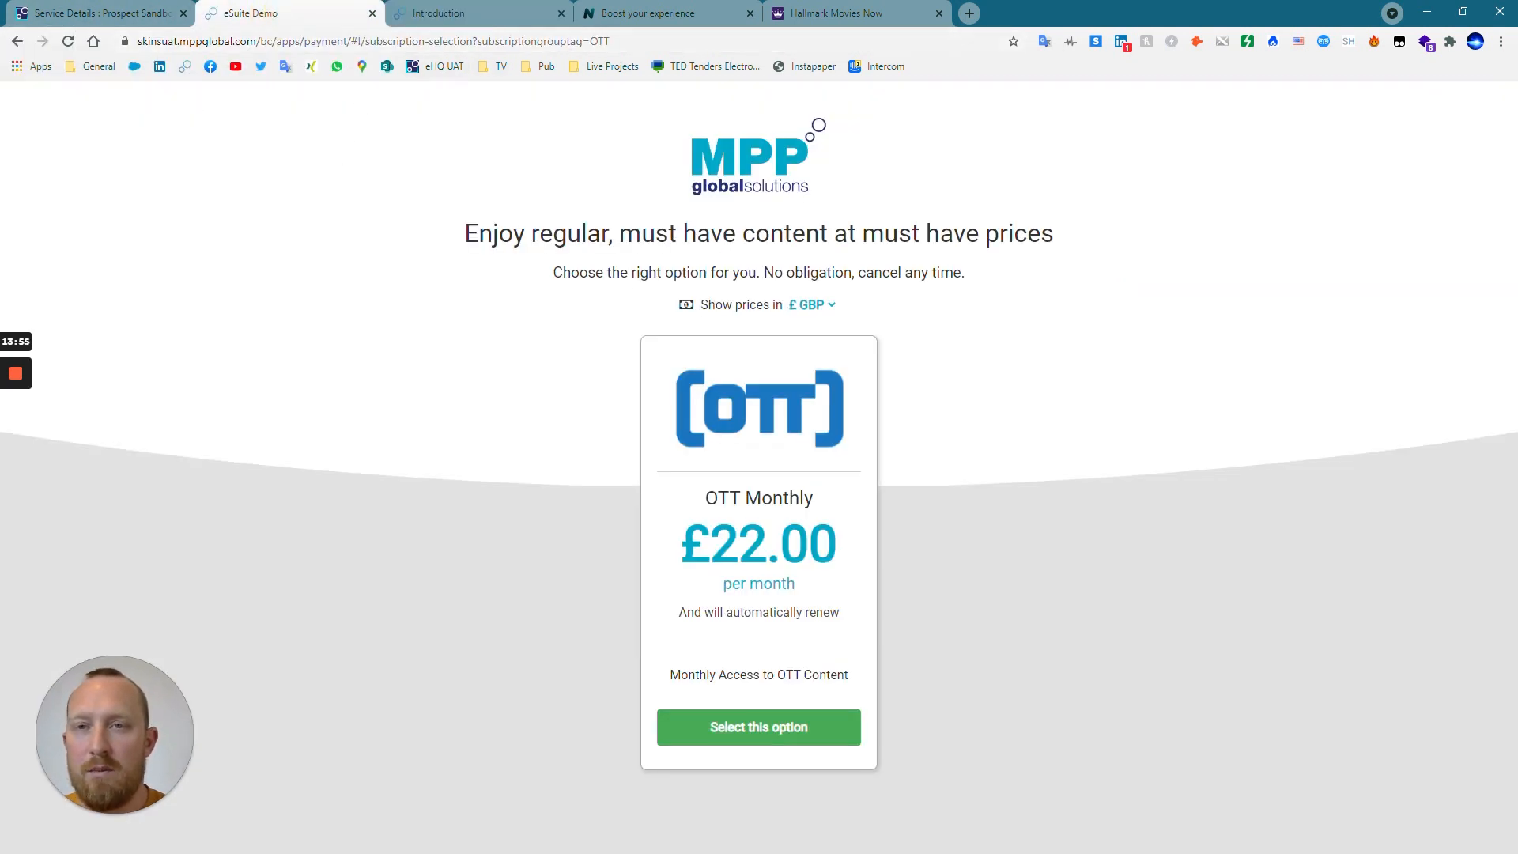
drag(510, 43, 647, 46)
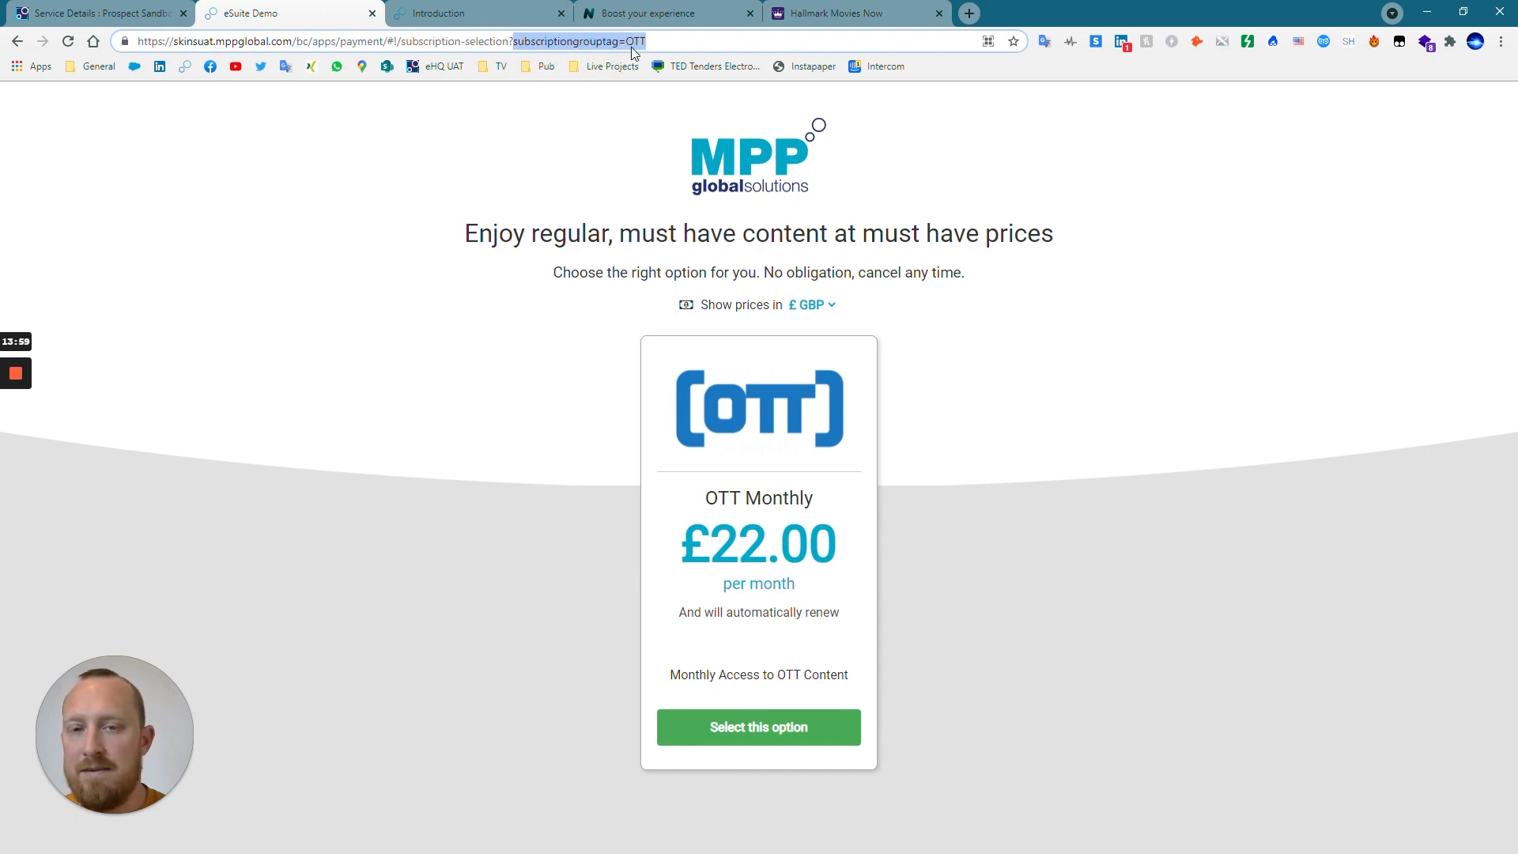
click(68, 41)
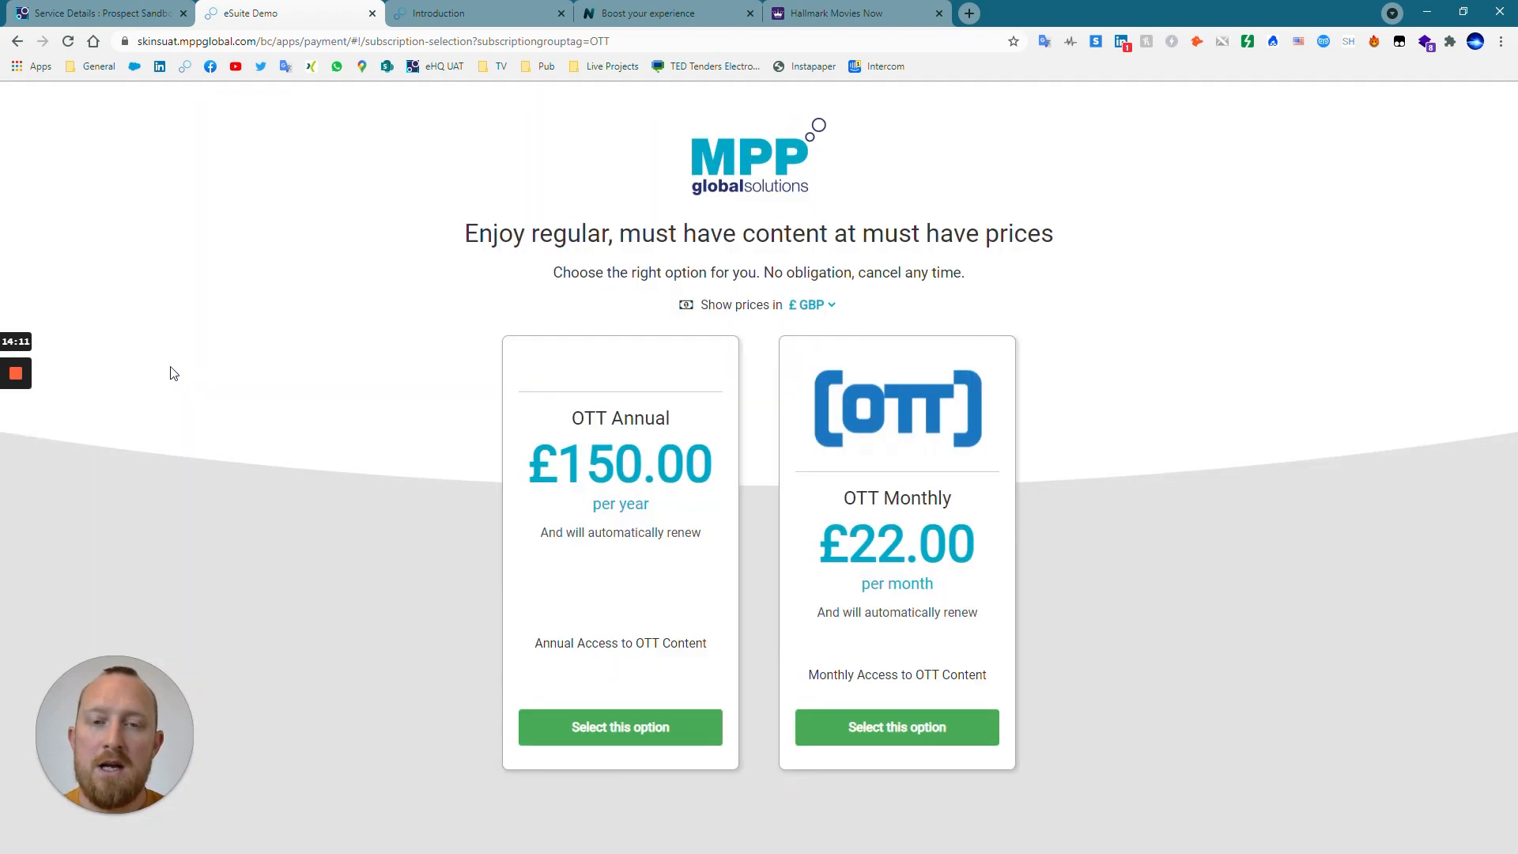
Choose the OTT Annual subscription for purchase and open the new customer registration form.
click(650, 737)
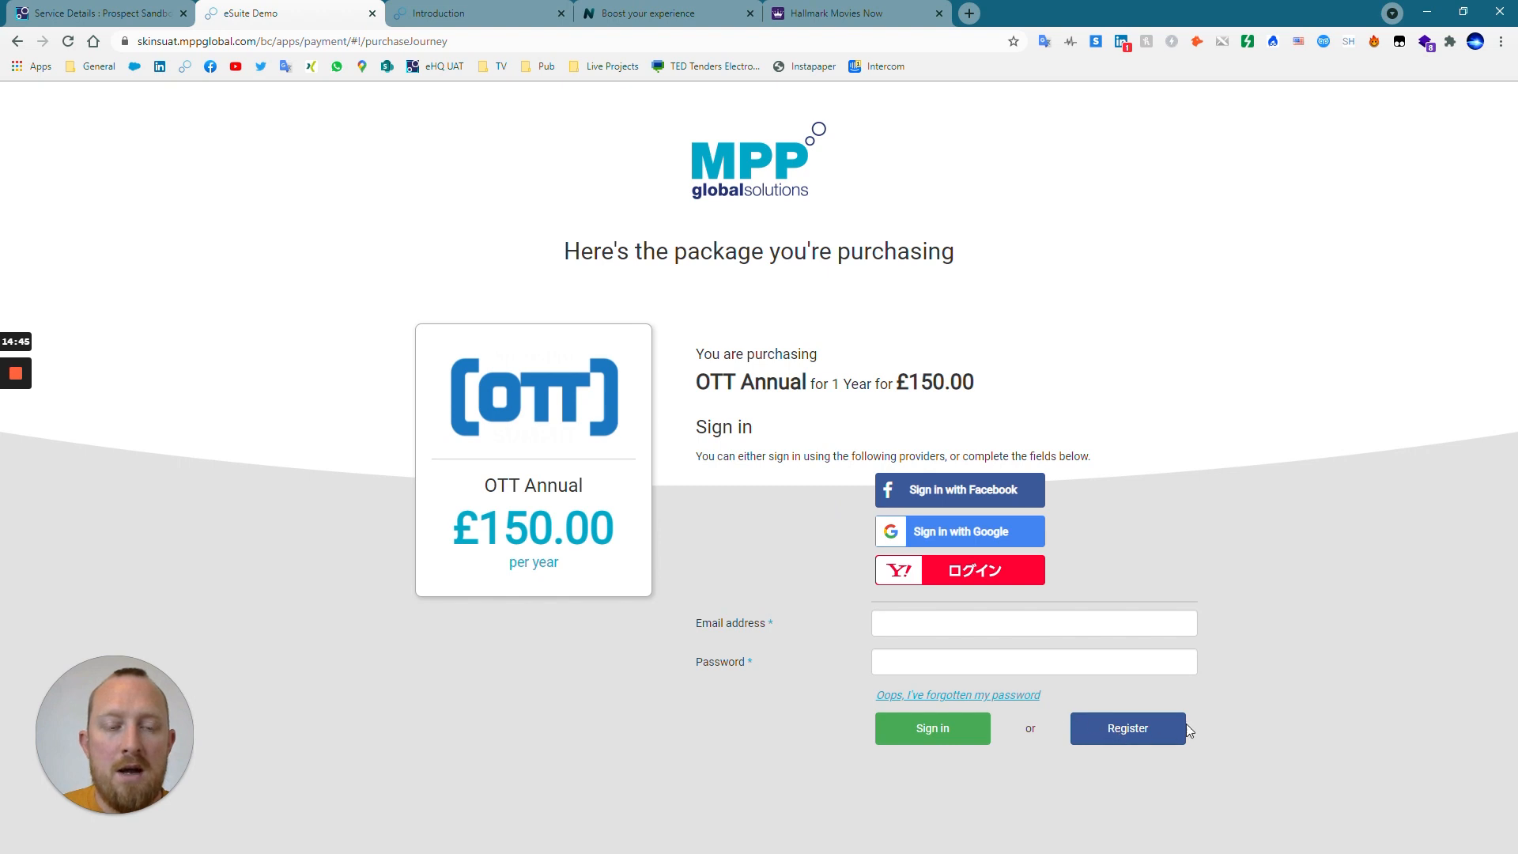
click(1137, 725)
scroll(1137, 726, down, 1)
Set the title to Mr and enter the customer's first name and surname in the registration form.
click(966, 510)
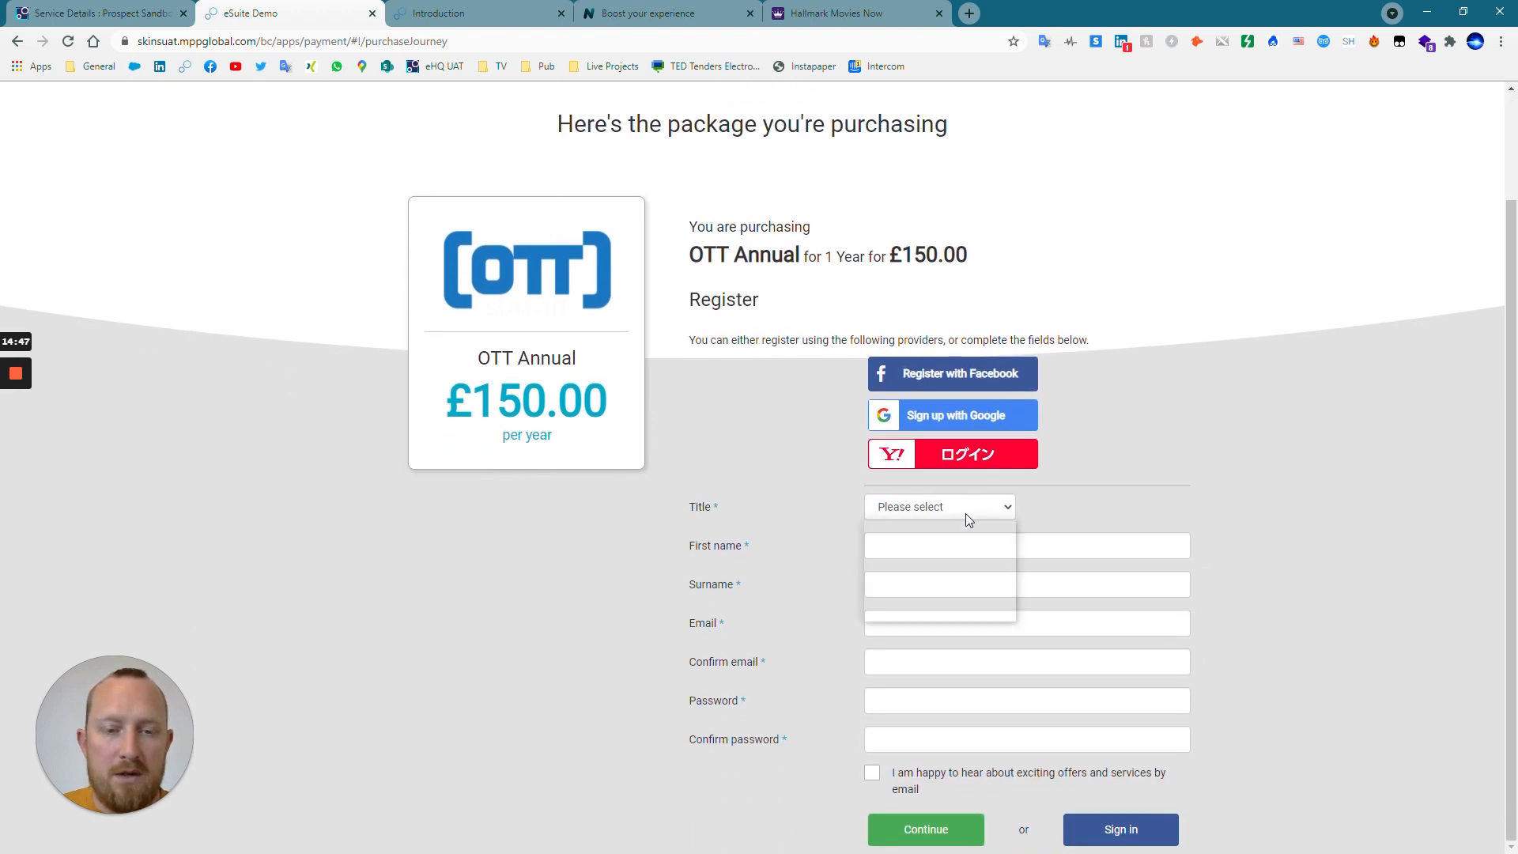
click(932, 569)
click(929, 546)
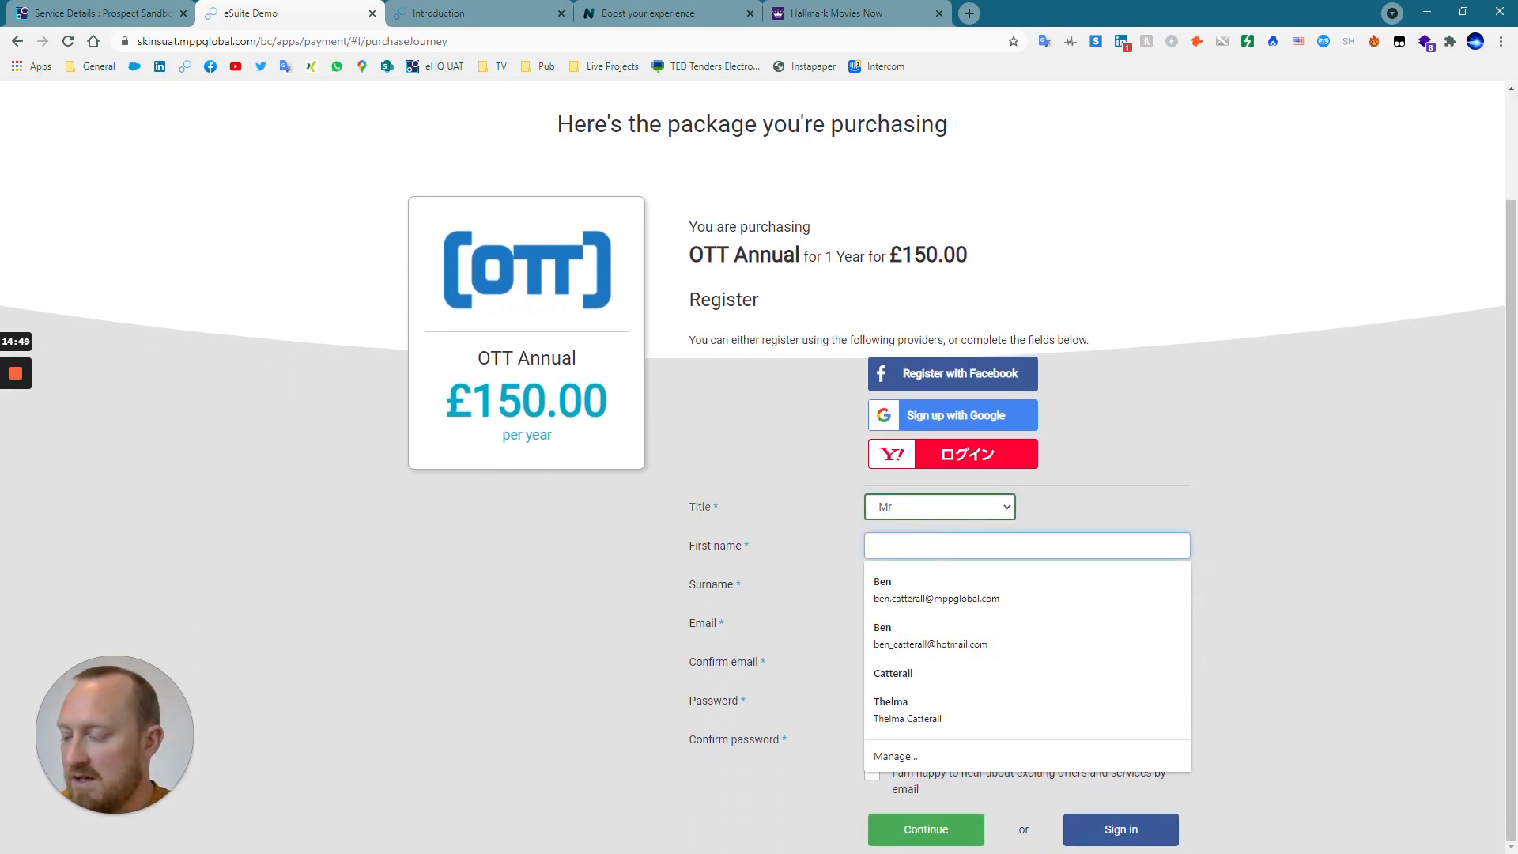
key(Tab)
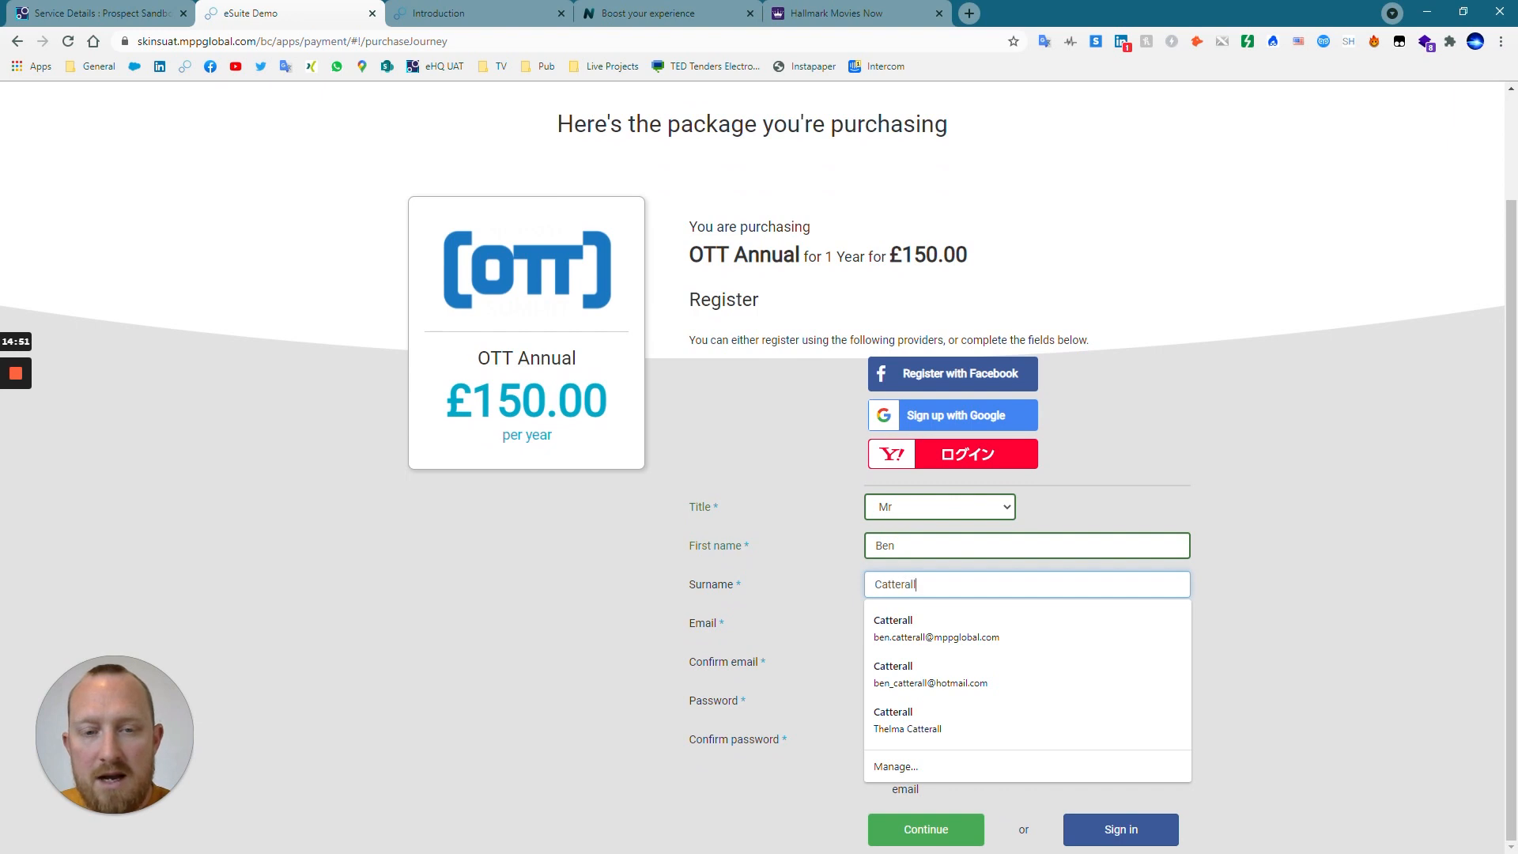
Enter the customer's email address in the registration form.
key(Tab)
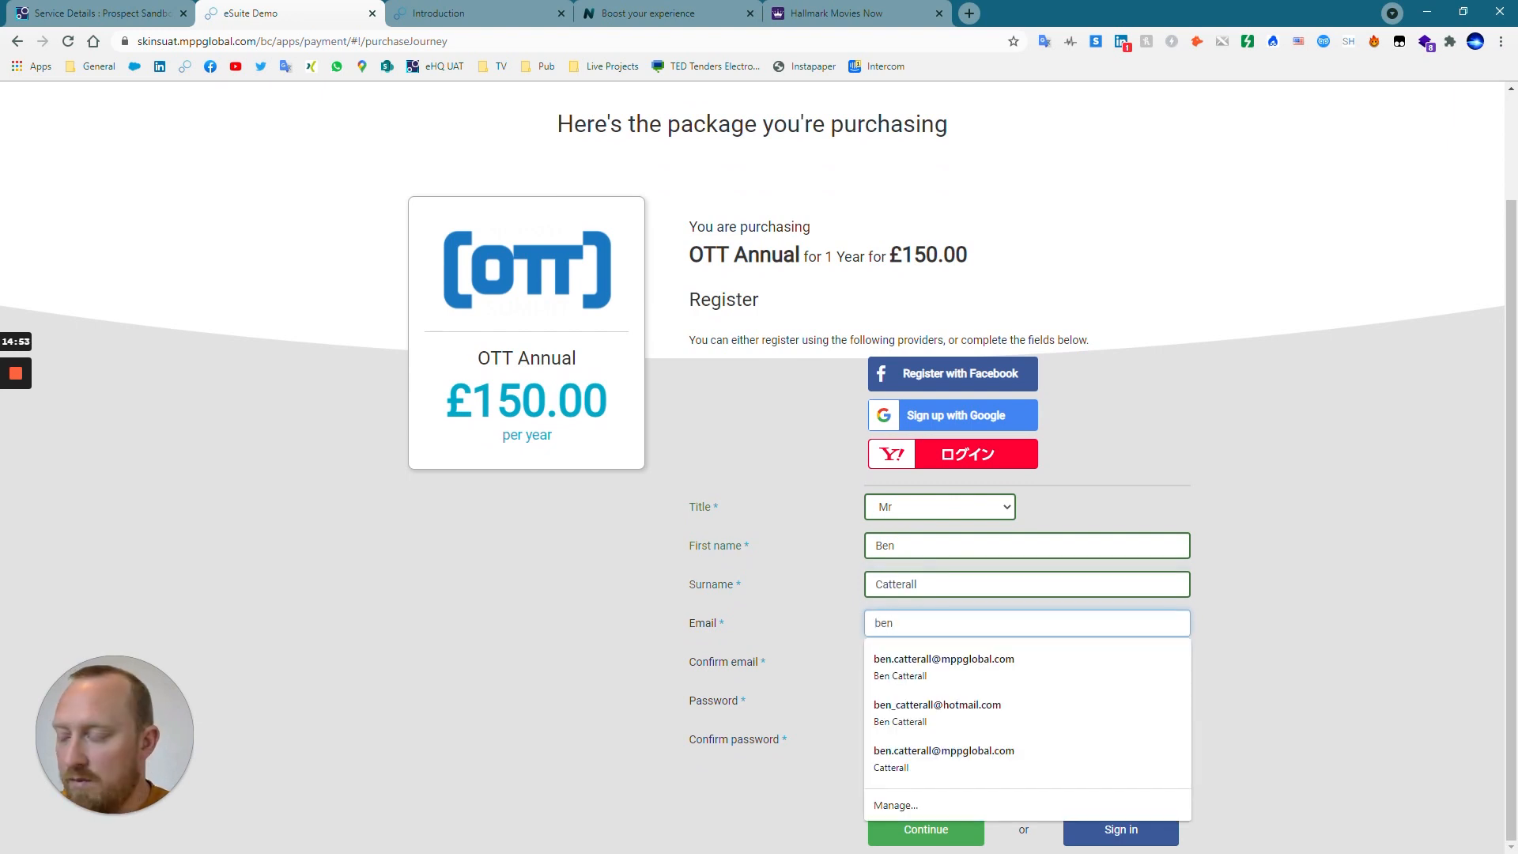
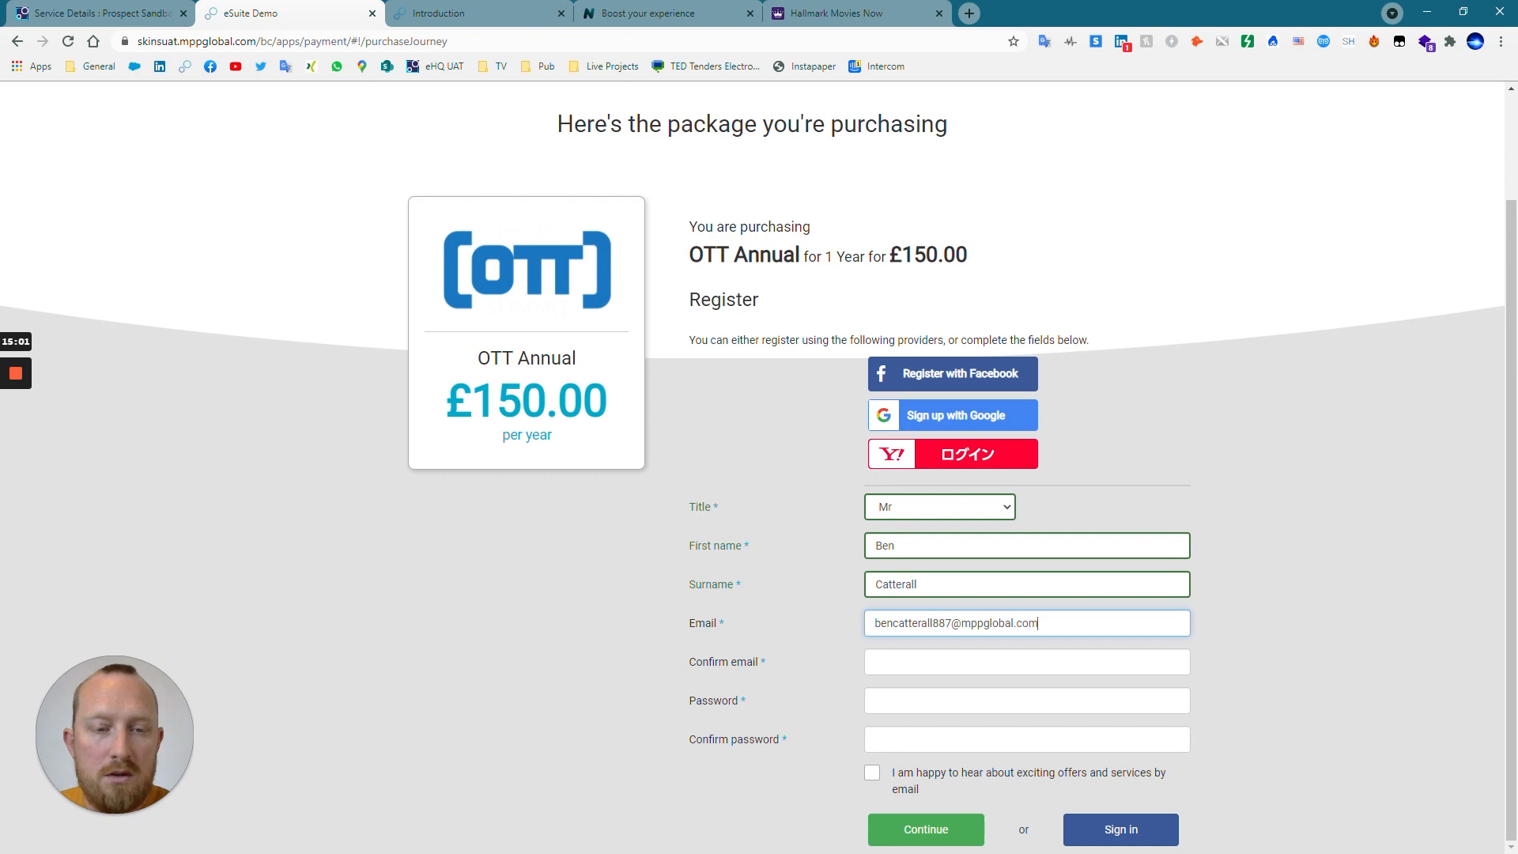
Repeat the customer's email address in the Confirm email field.
key(Tab)
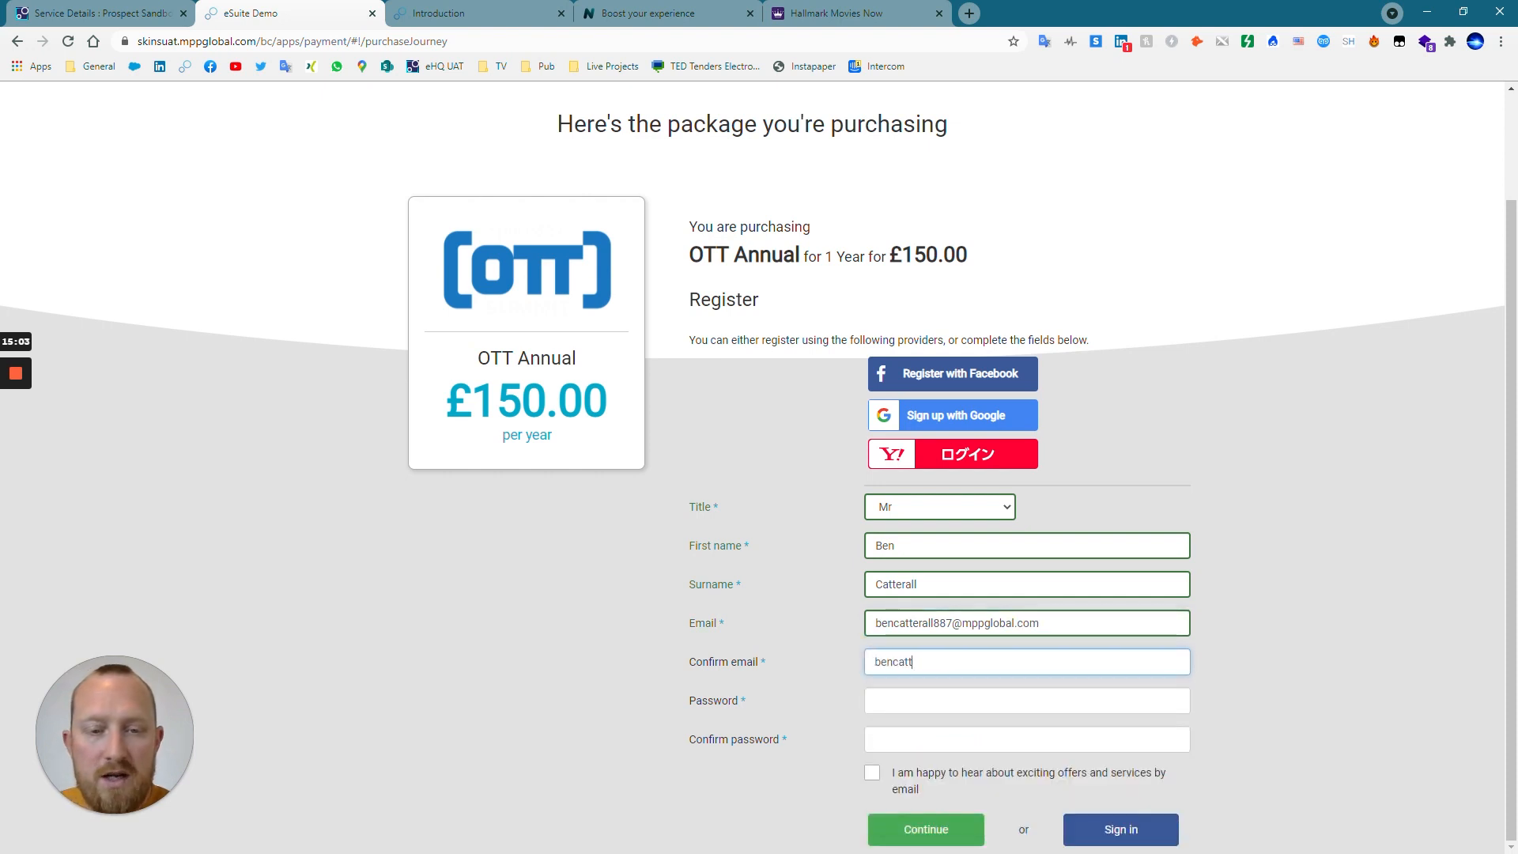
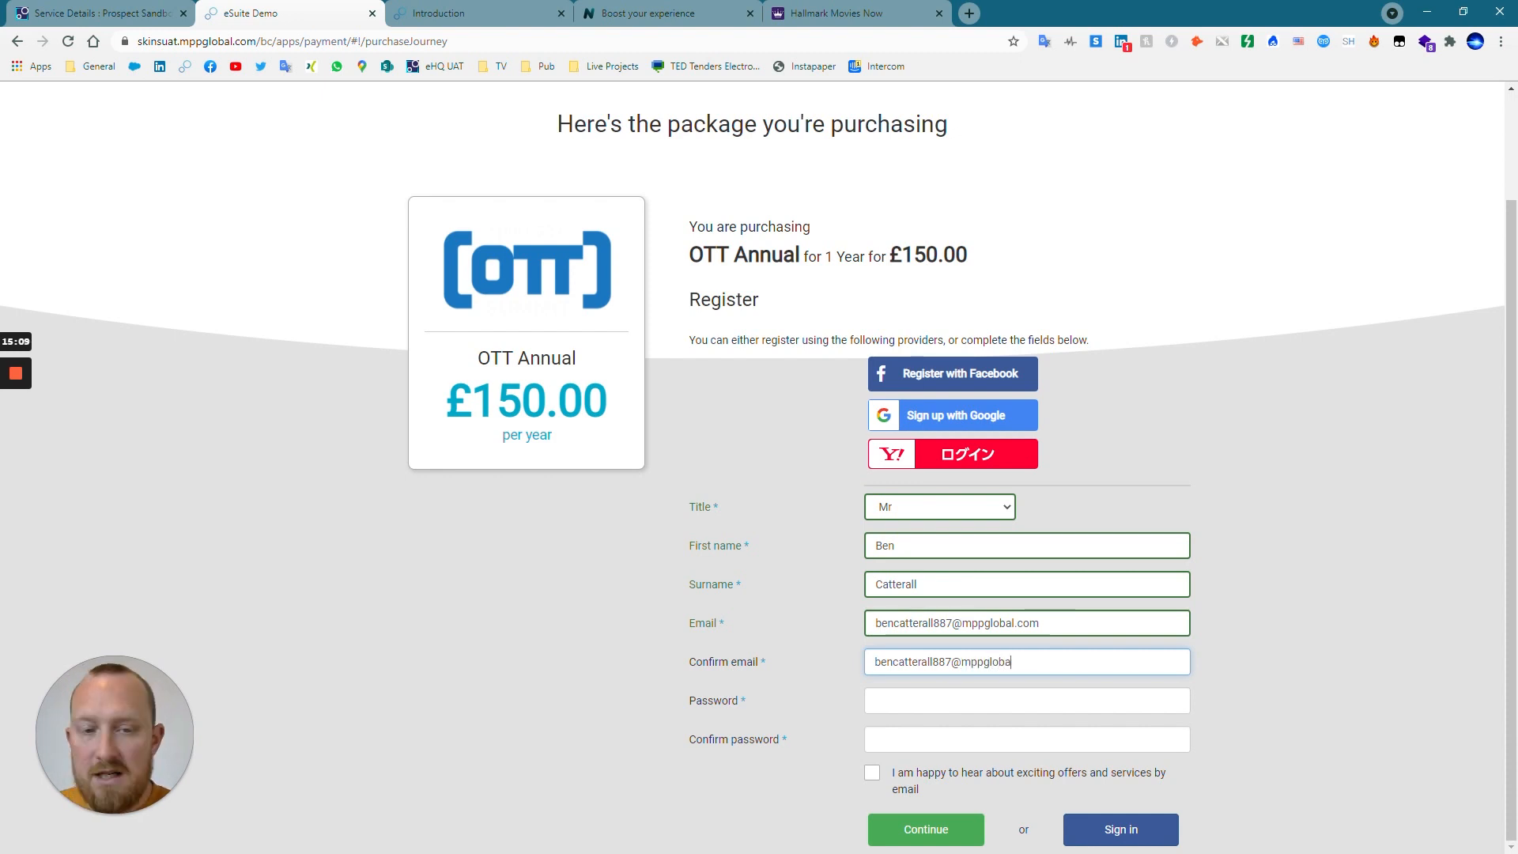
Enter and confirm the account password, leave the marketing offers option unticked, and submit the registration.
key(Tab)
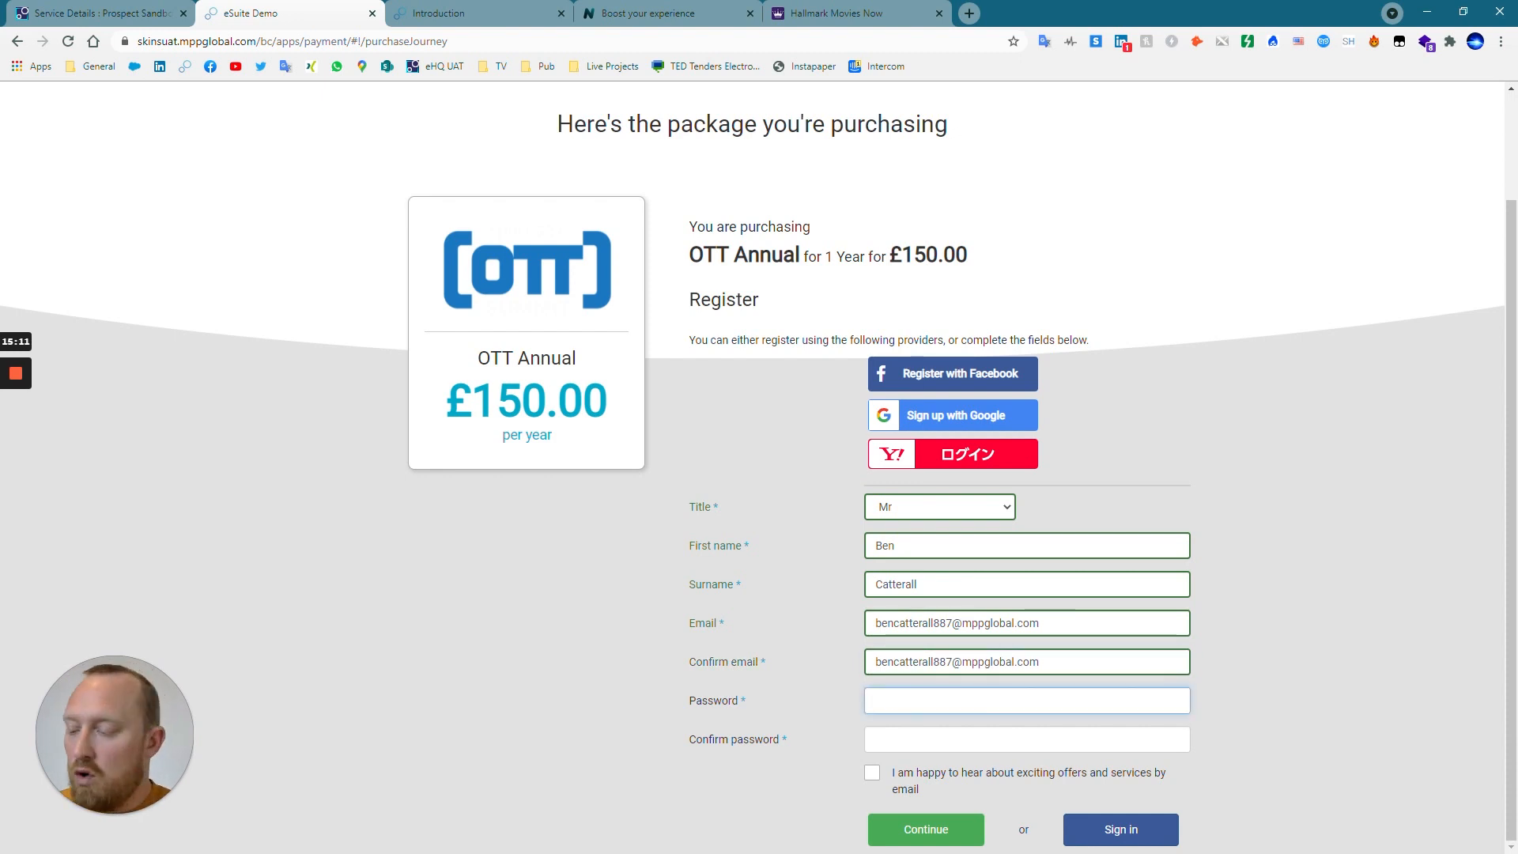
text(p)
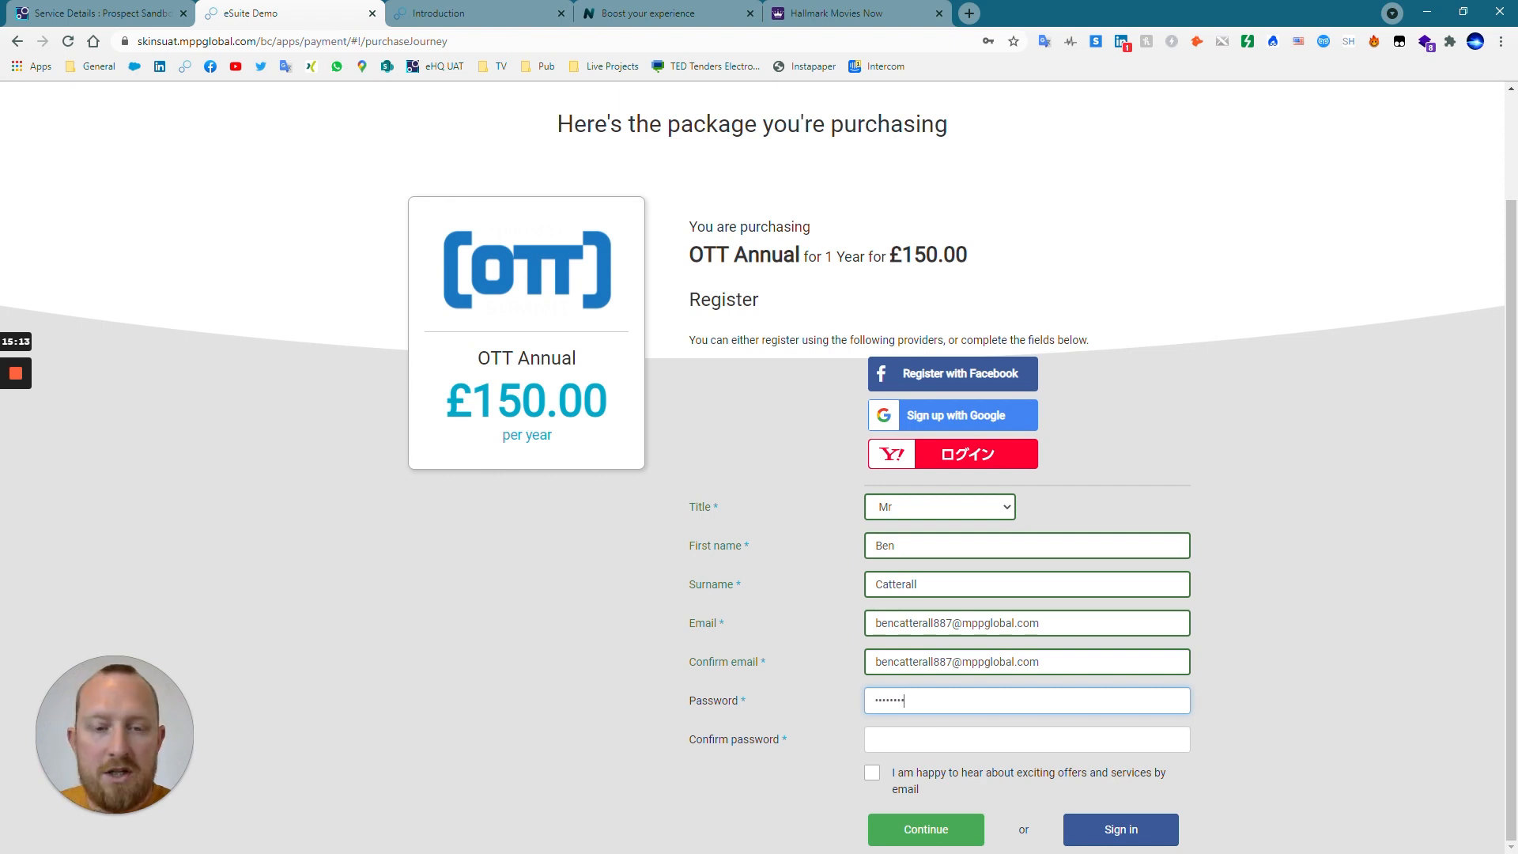
key(Tab)
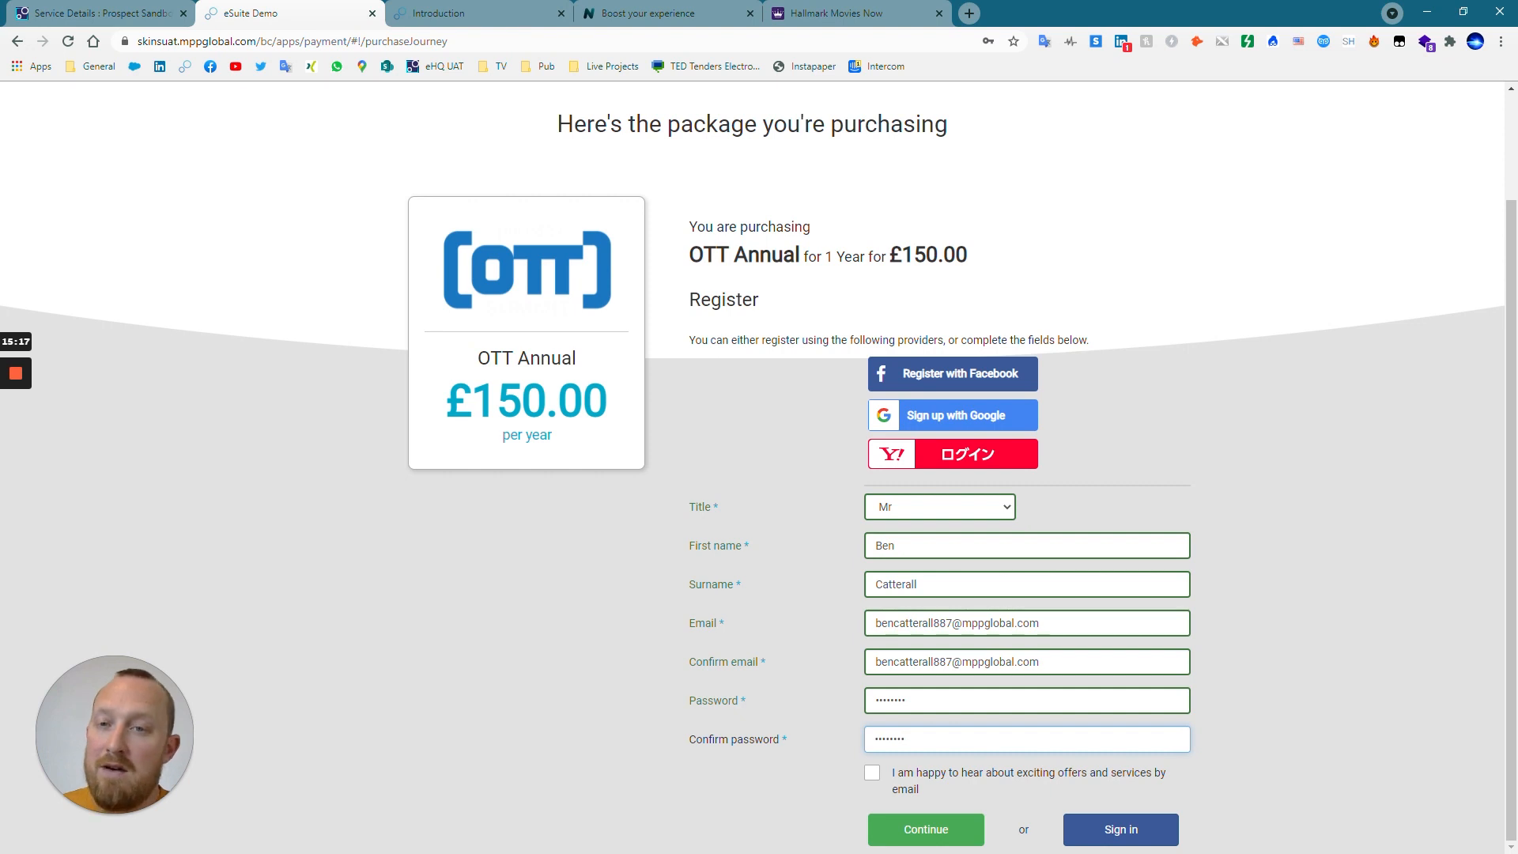
click(1252, 707)
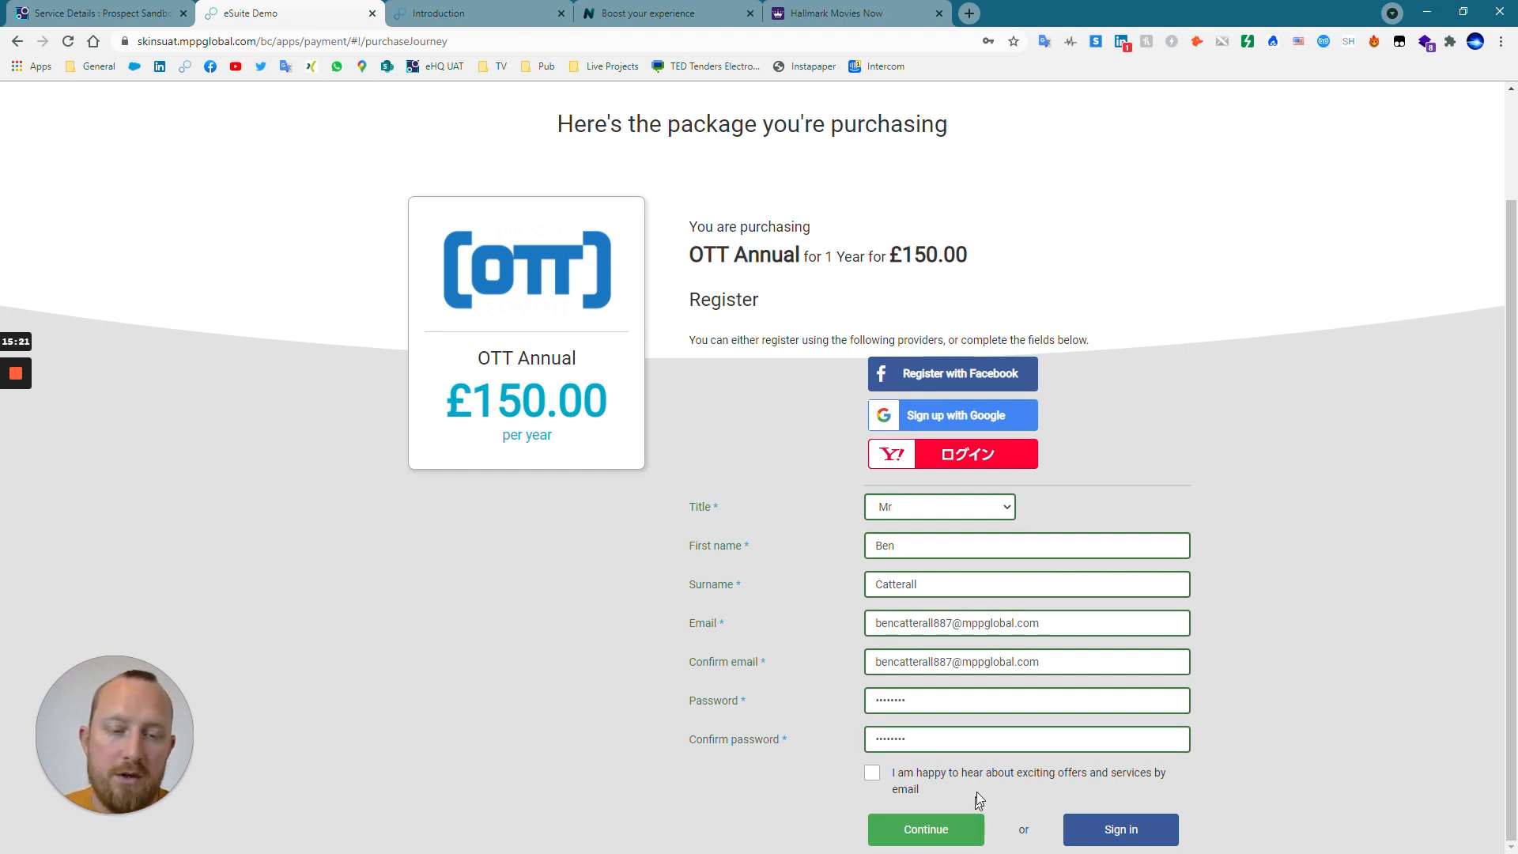
click(930, 838)
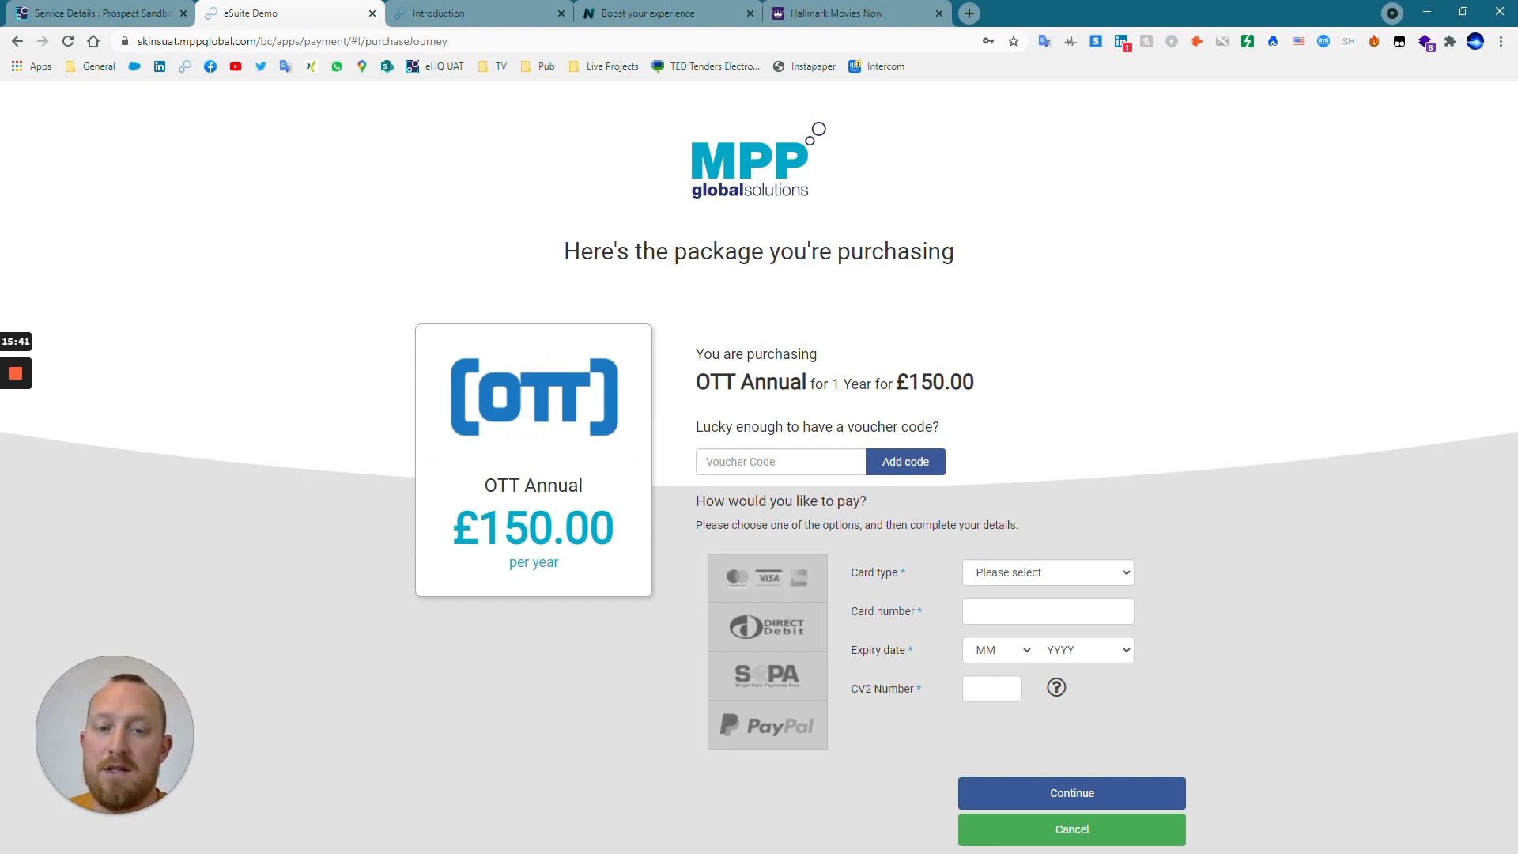
Choose Visa as the card type and enter the payment card number.
click(1080, 571)
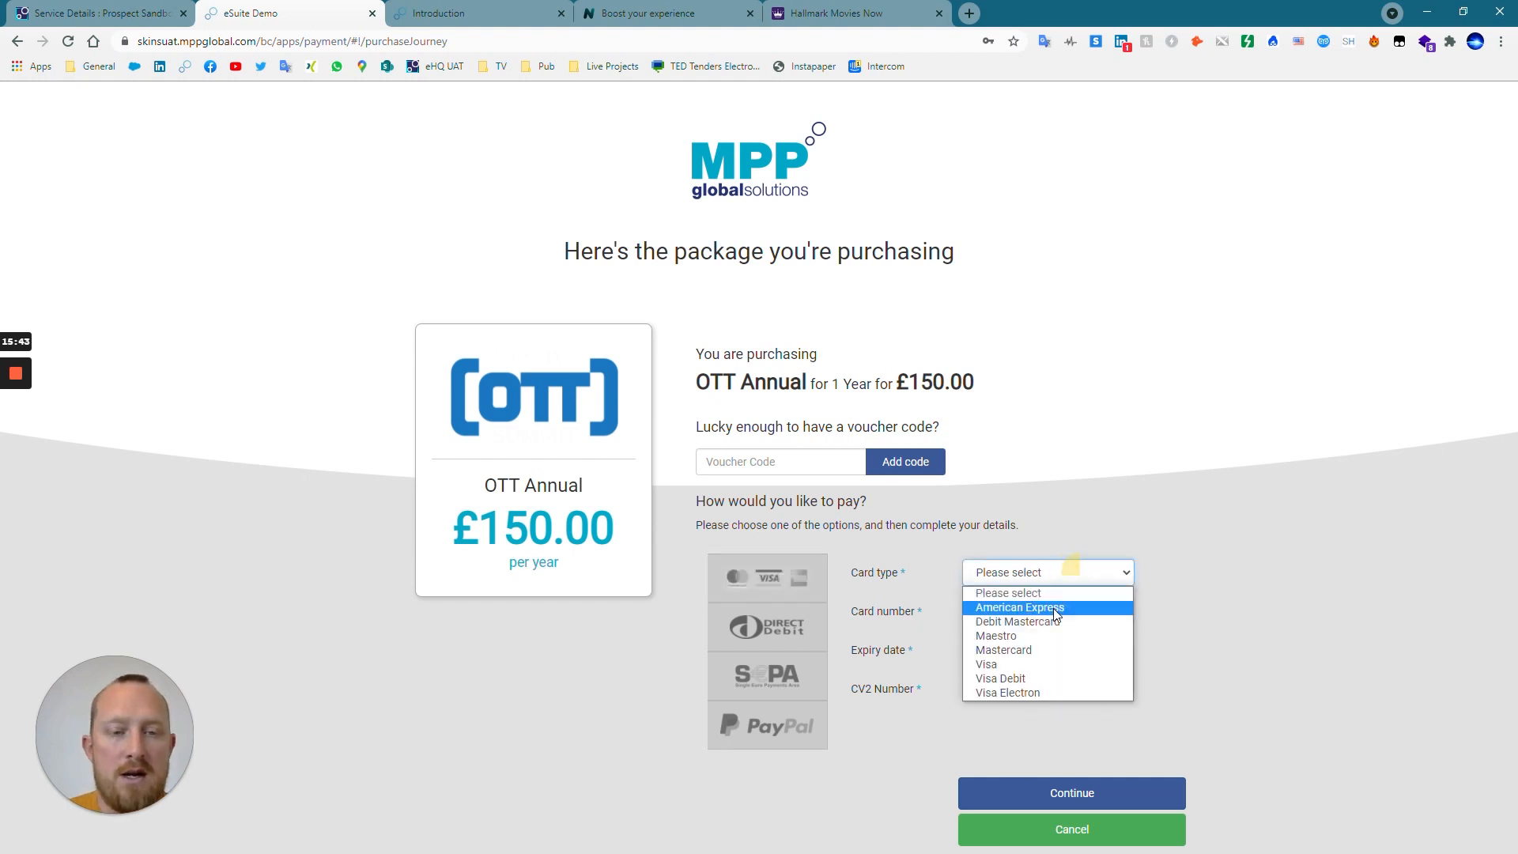
click(1020, 674)
key(Tab)
text(411)
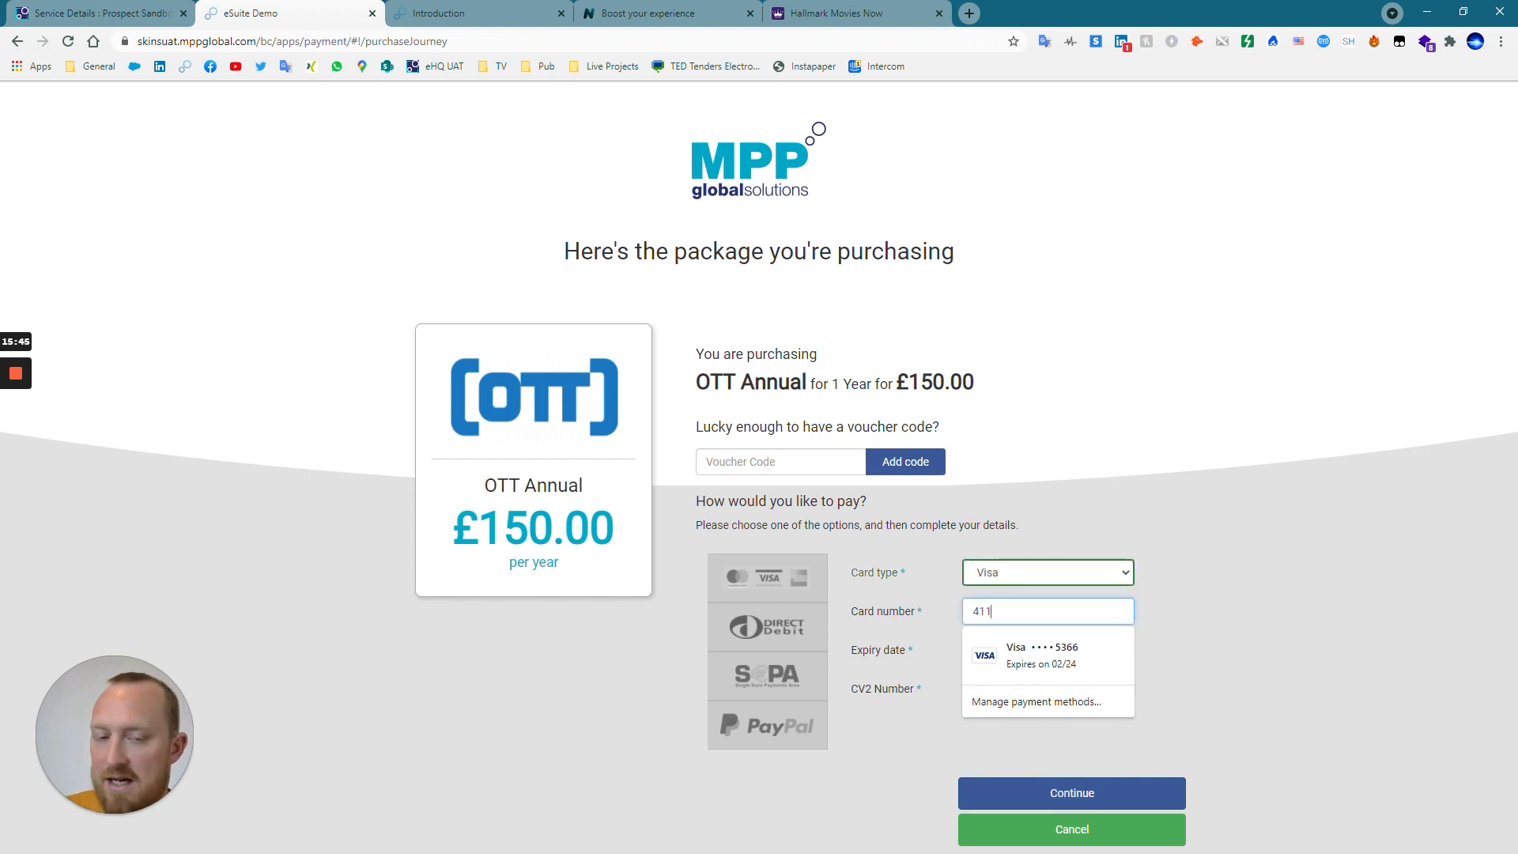
text(1 1111 1111 1111)
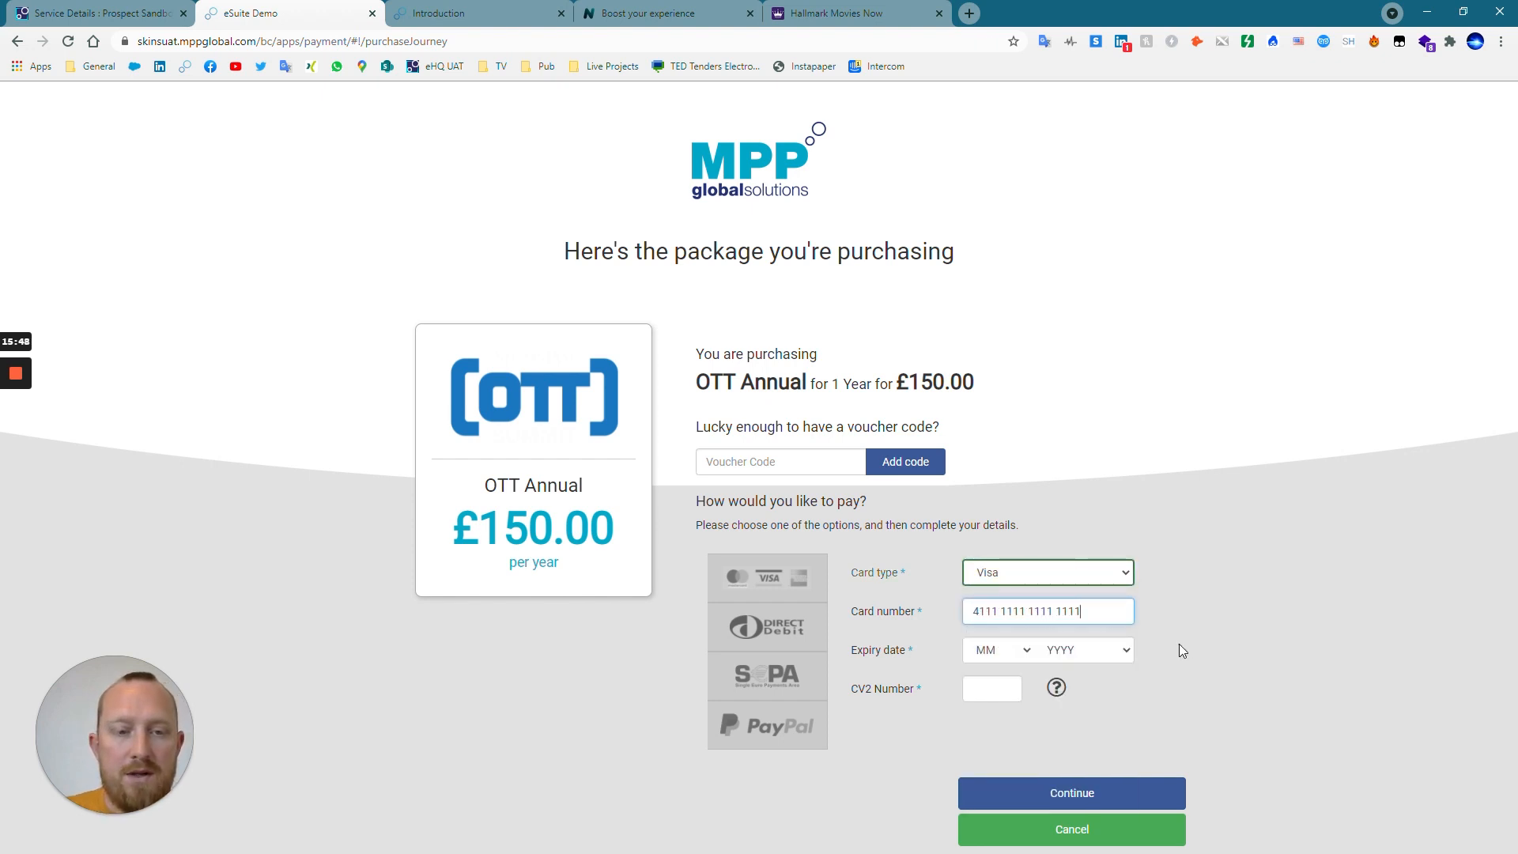
Set the card expiry date to 03/2023, enter the CV2 number and submit the OTT Annual payment.
click(1000, 653)
click(1007, 711)
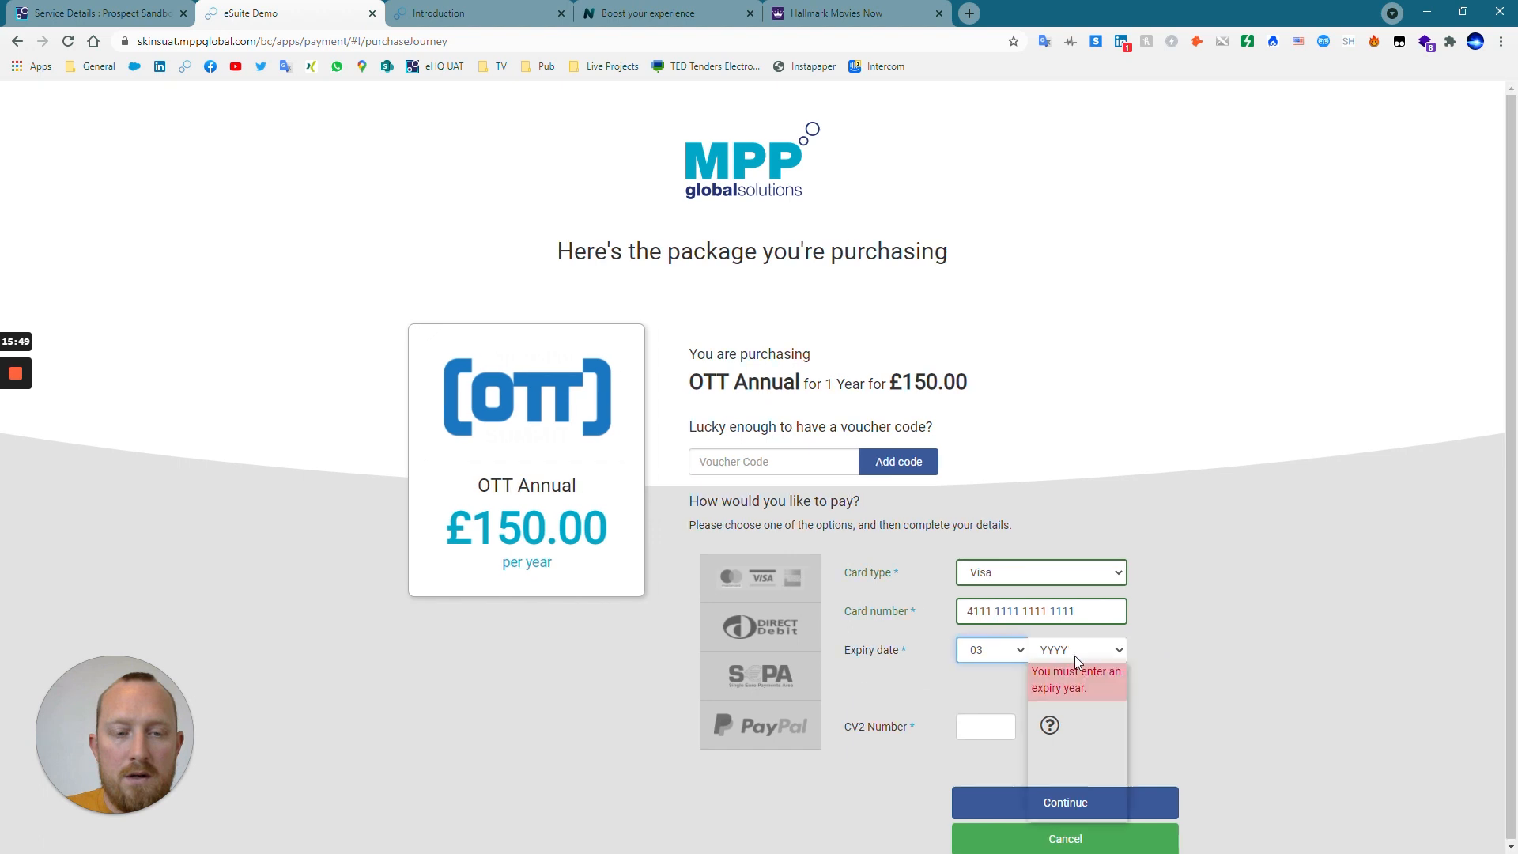
click(1074, 656)
click(1052, 715)
click(991, 689)
text(1)
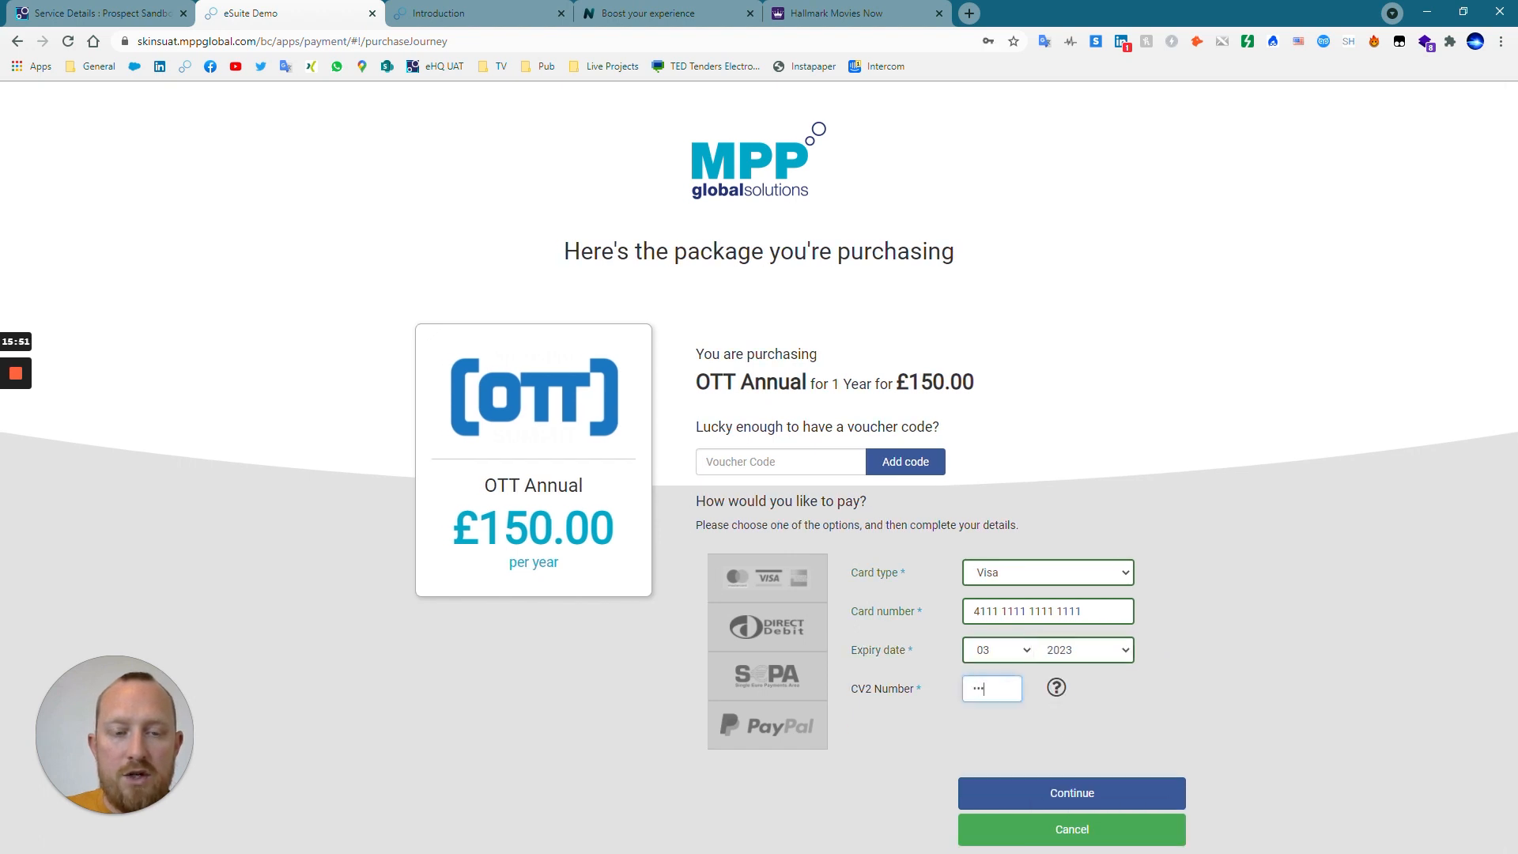
click(1220, 743)
click(1126, 792)
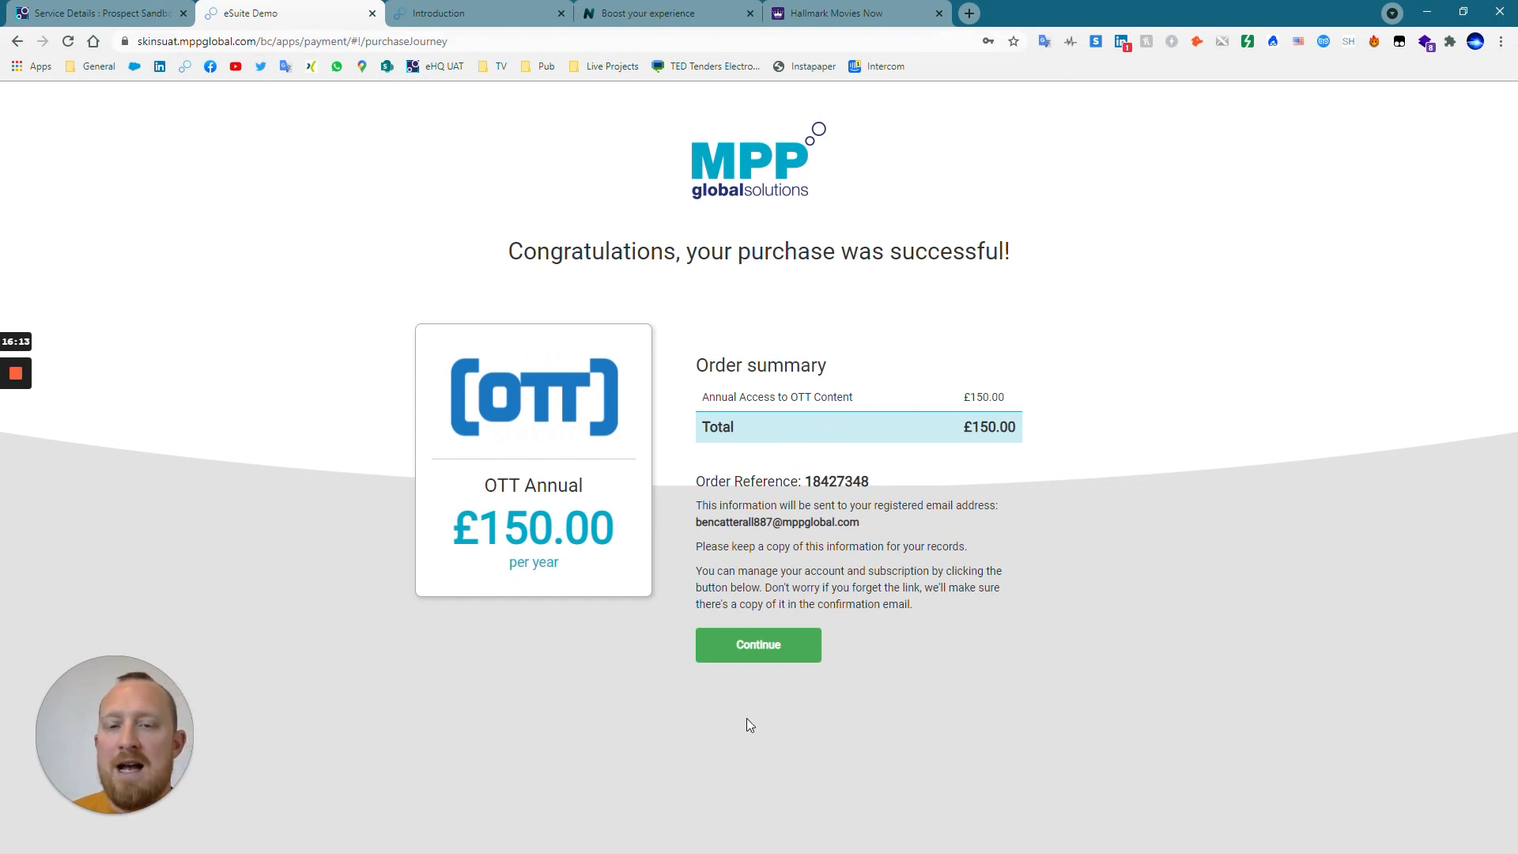
Continue to the customer's account management page, and switch to the eSuite HQ dashboard to open the newest £150.00 order's customer account.
click(759, 643)
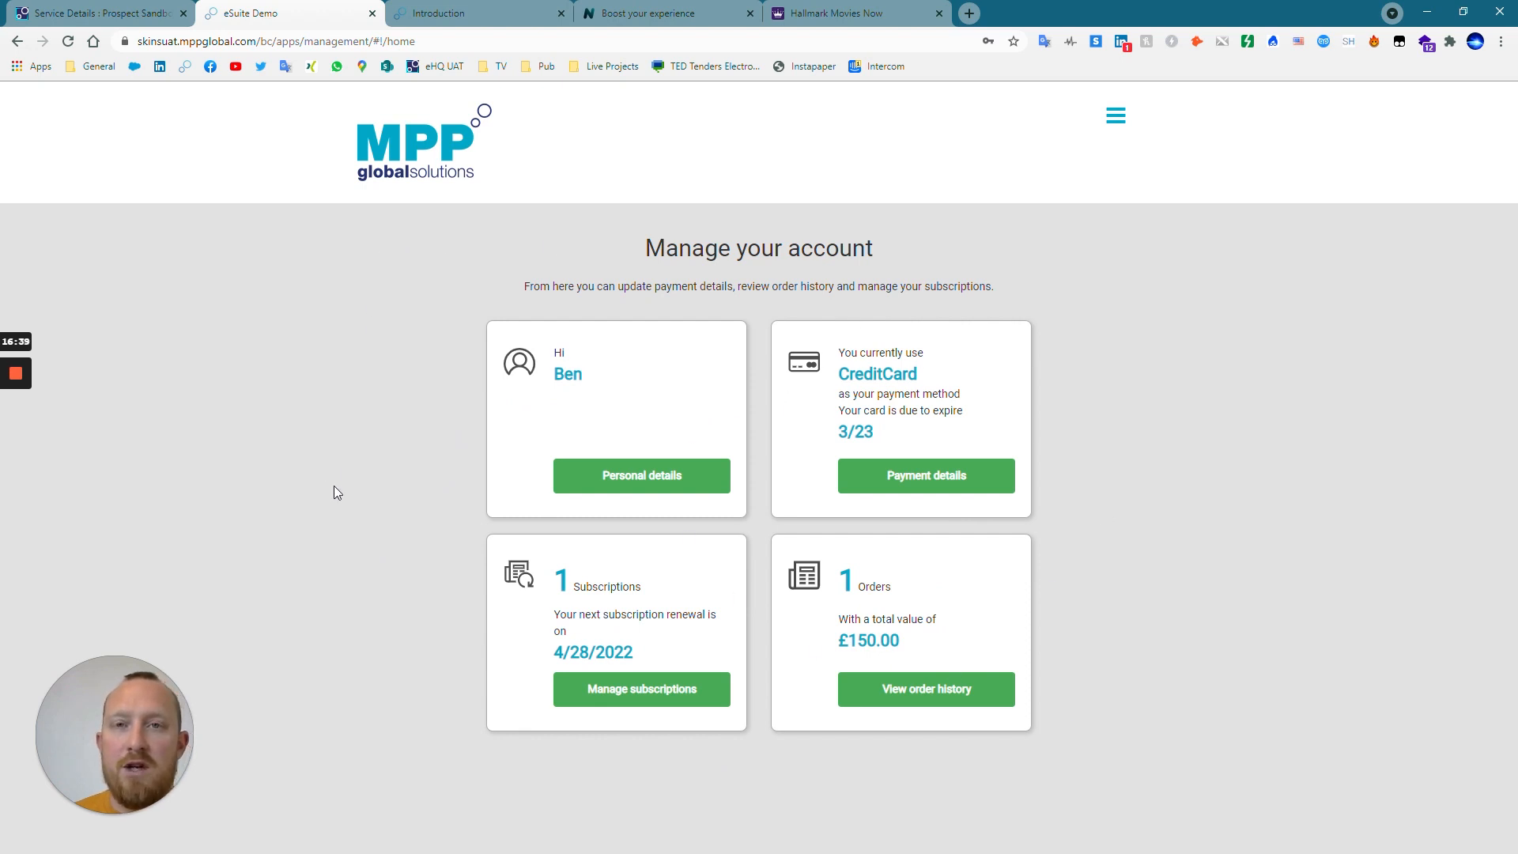
click(132, 19)
click(450, 113)
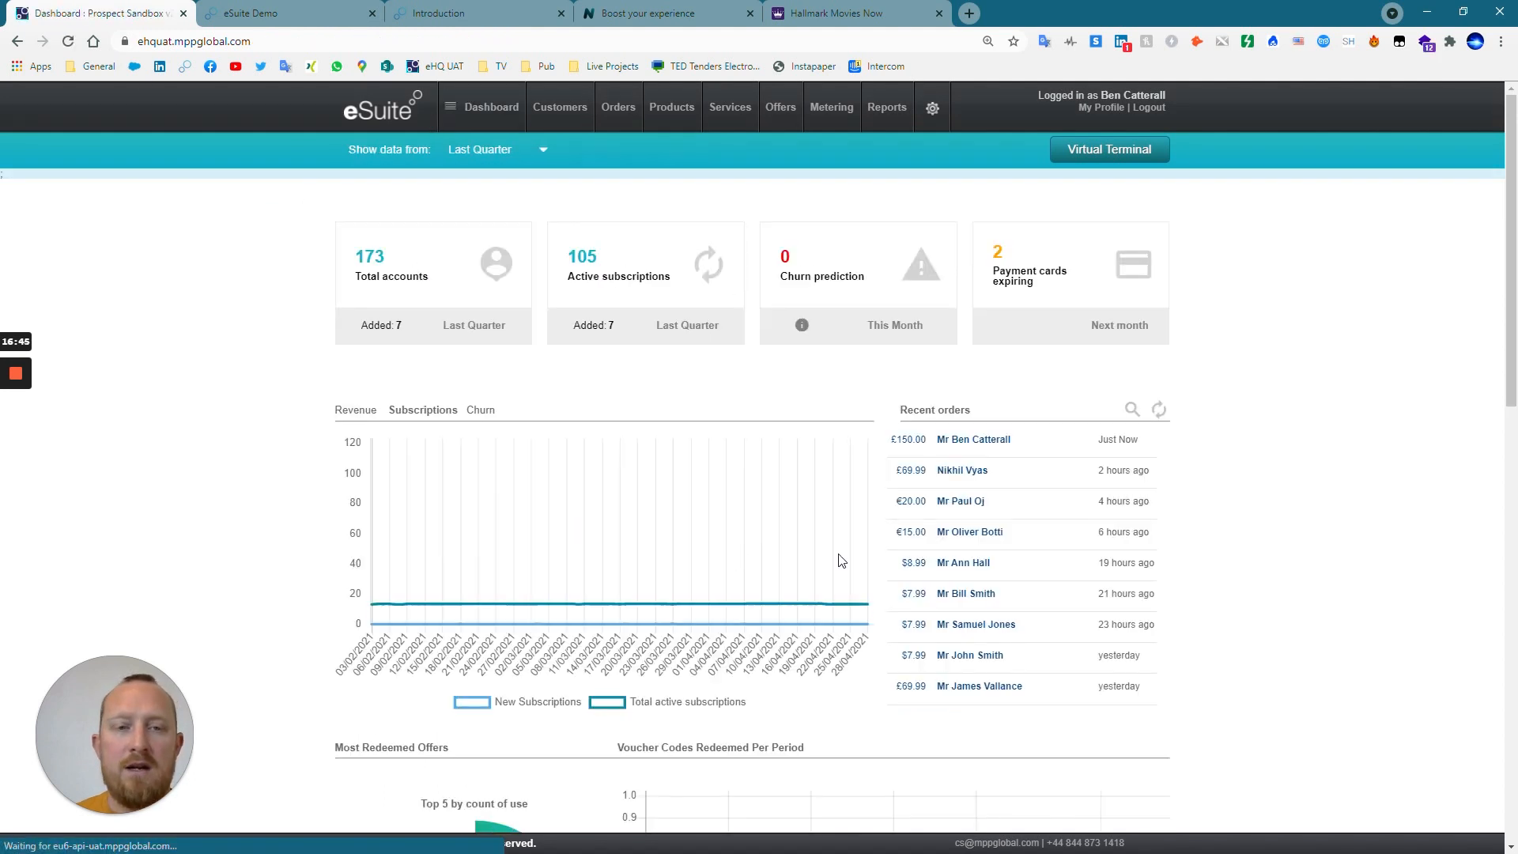
click(1006, 441)
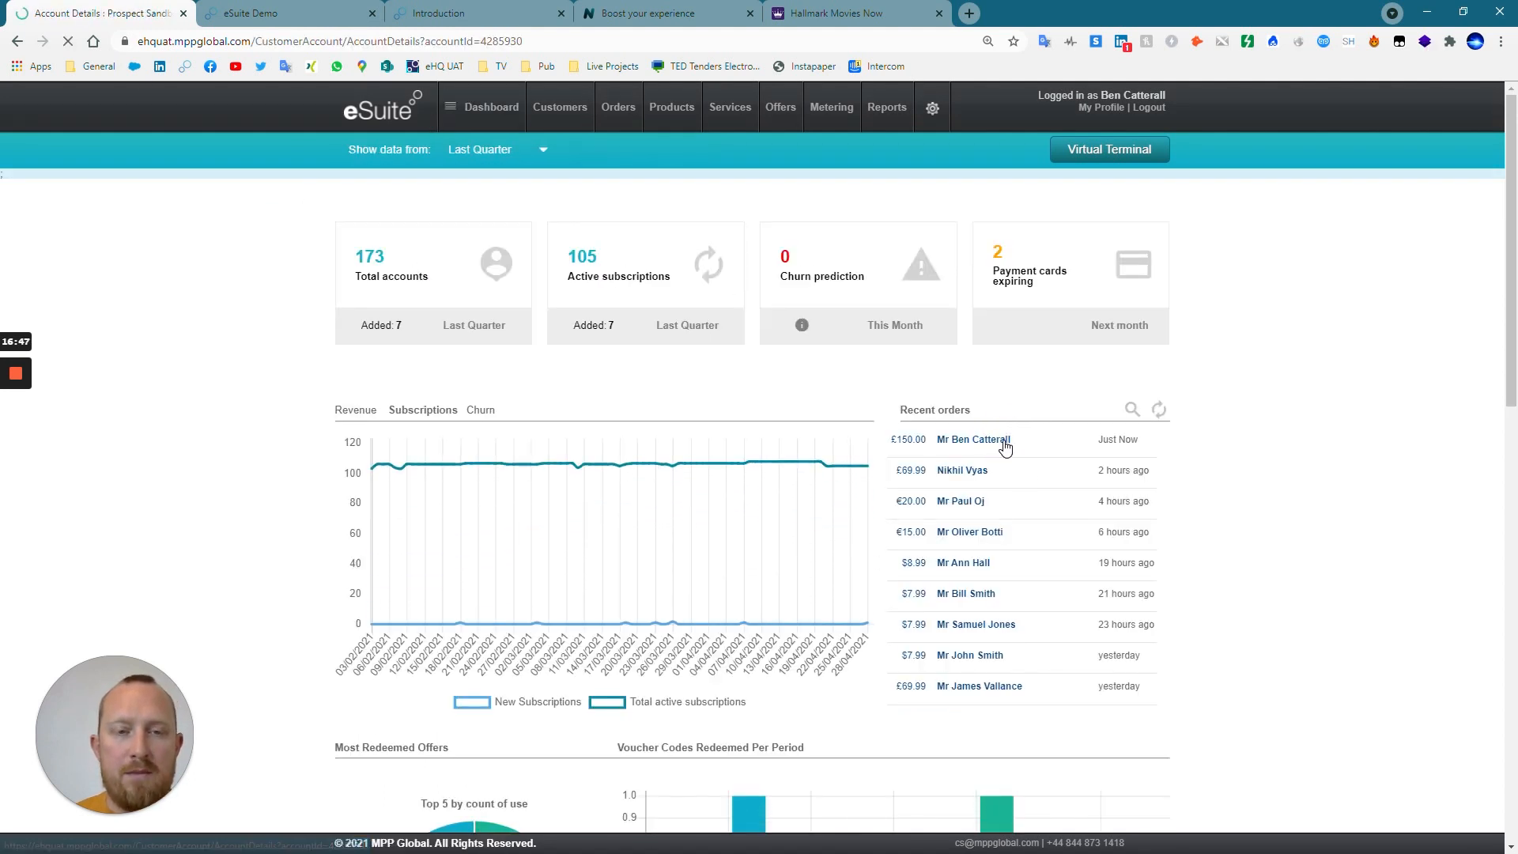
Review the customer's overview with recent orders and entitlements, along with the account groups, order list and payment details.
click(347, 252)
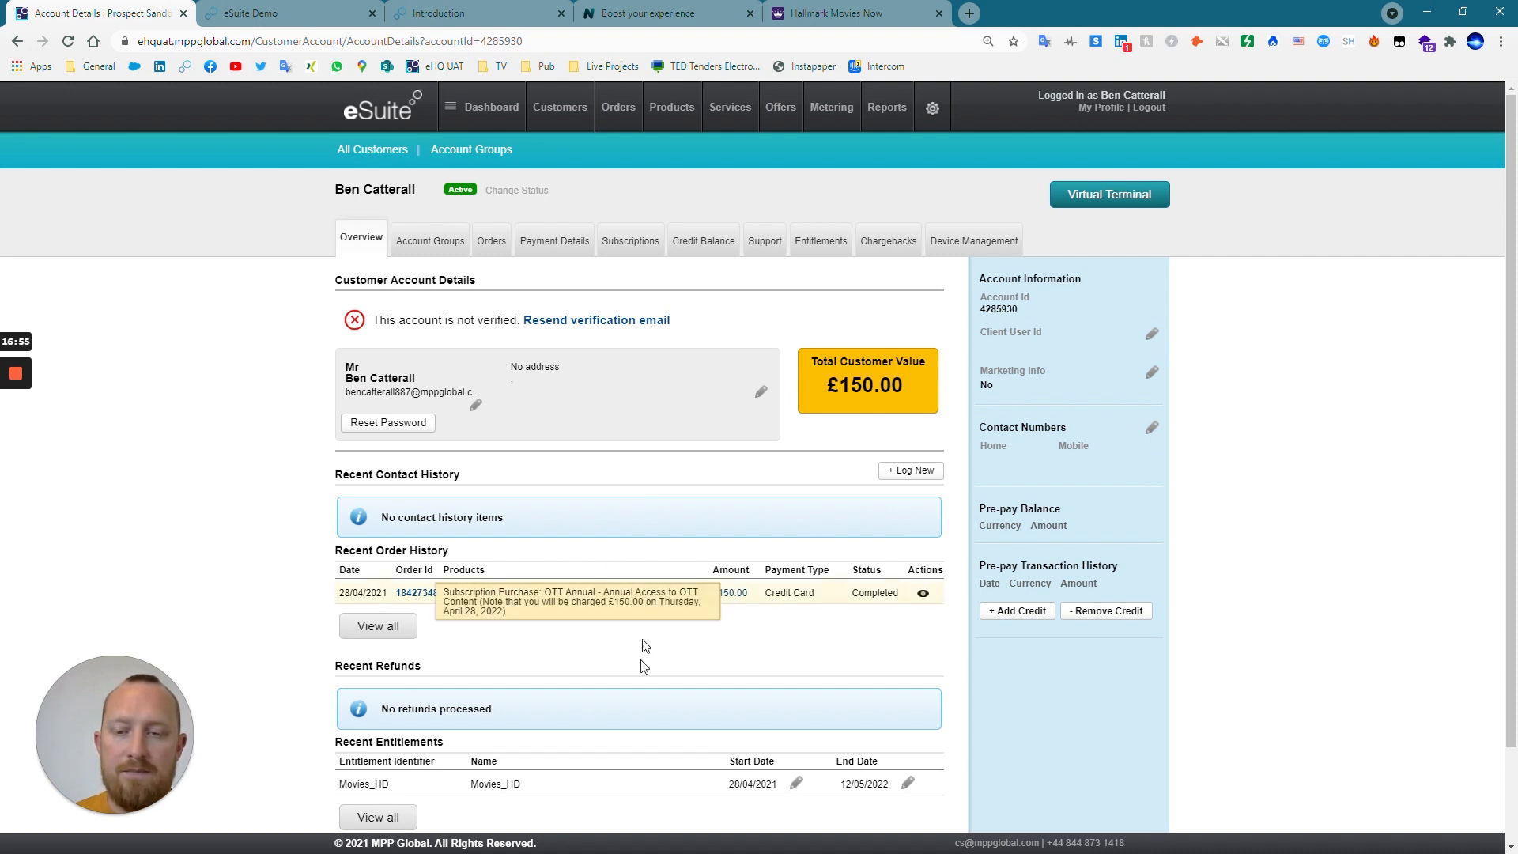
scroll(649, 648, down, 2)
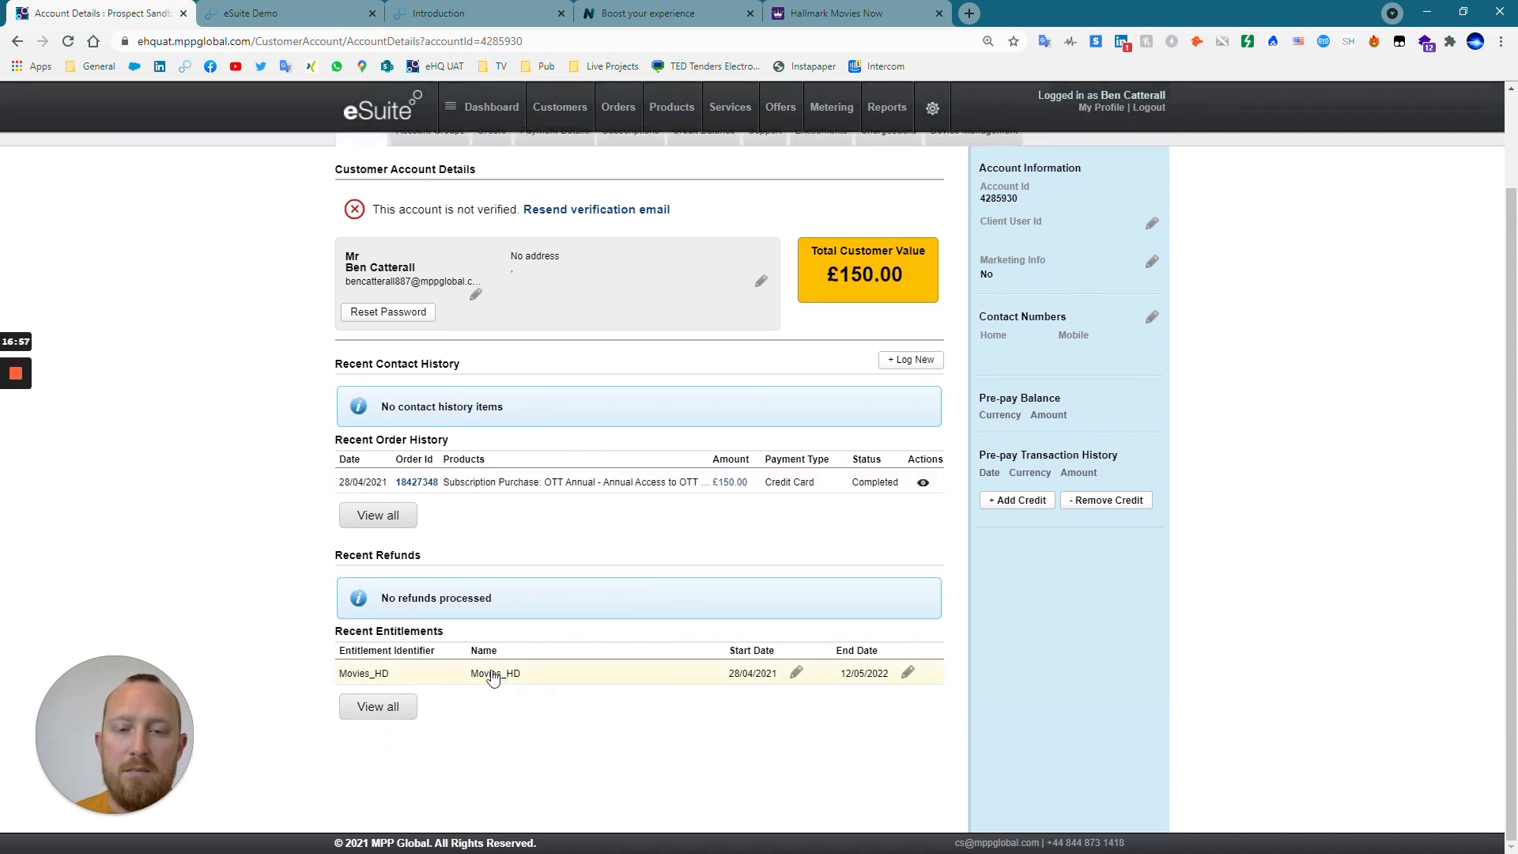
scroll(817, 678, up, 3)
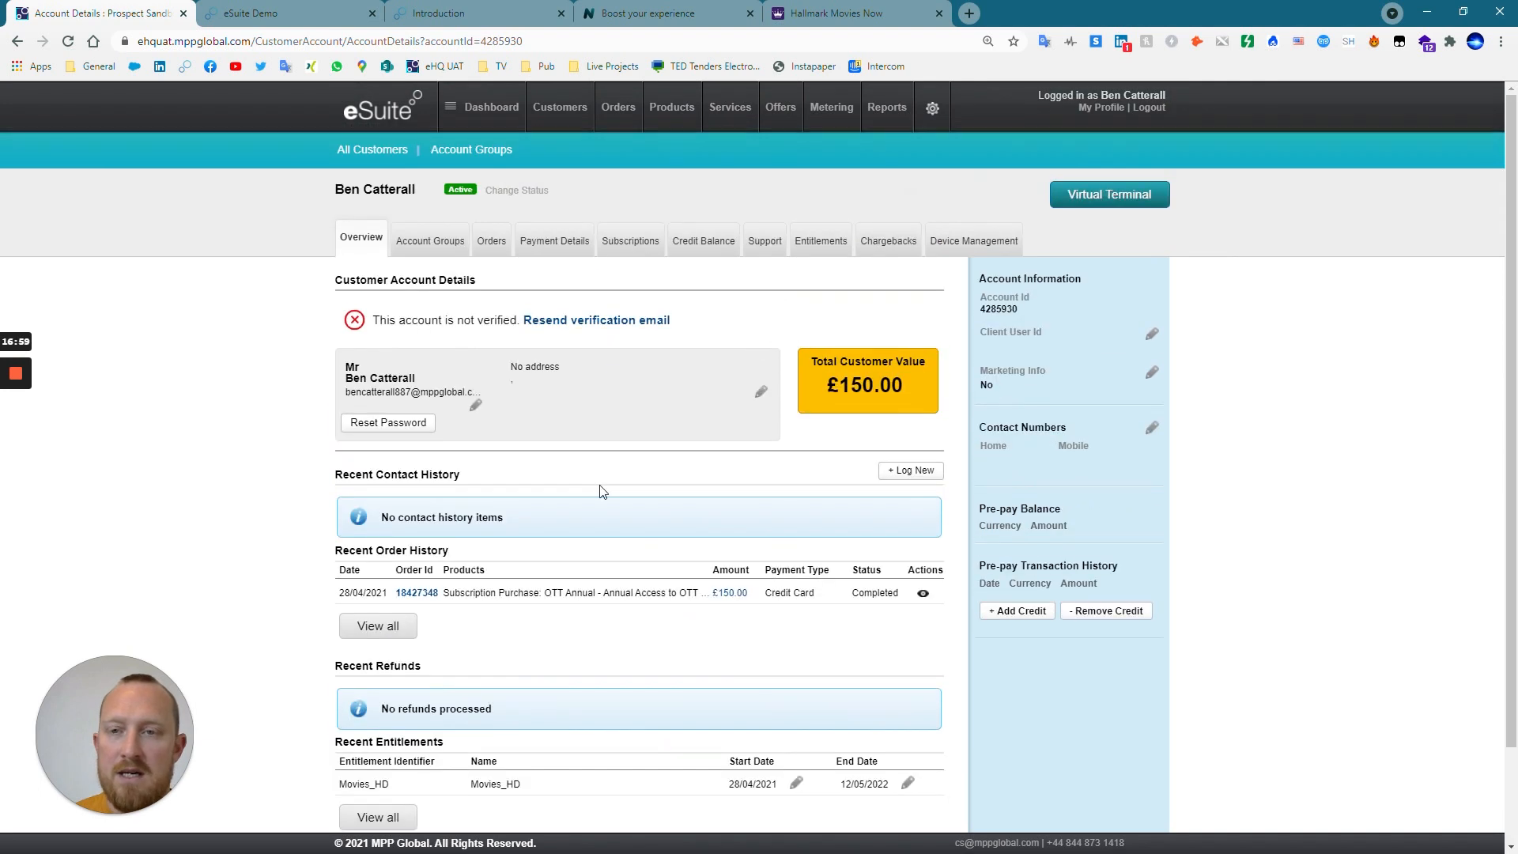
click(445, 241)
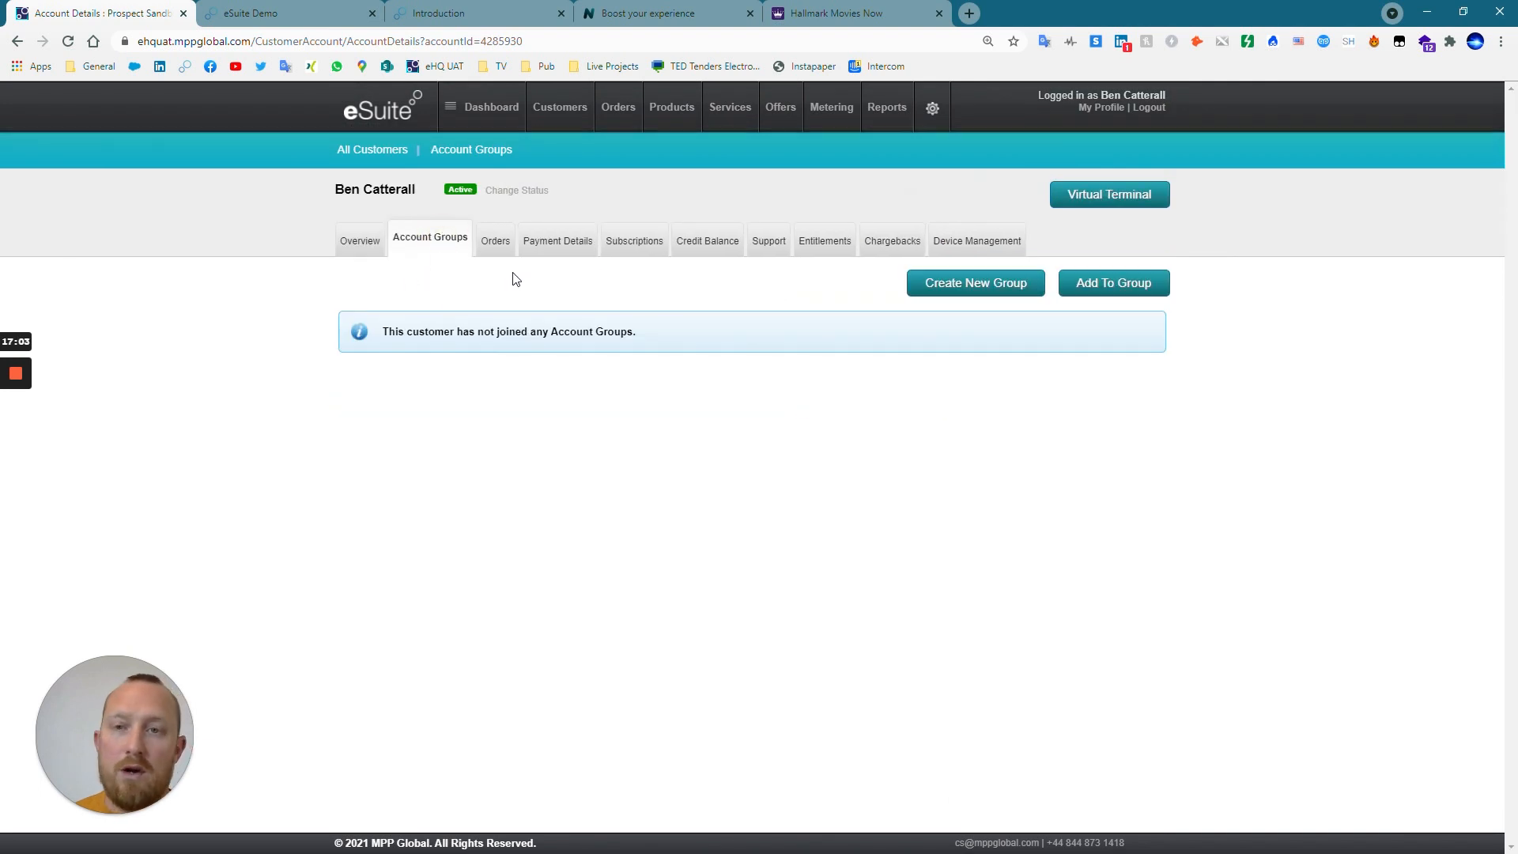
click(502, 250)
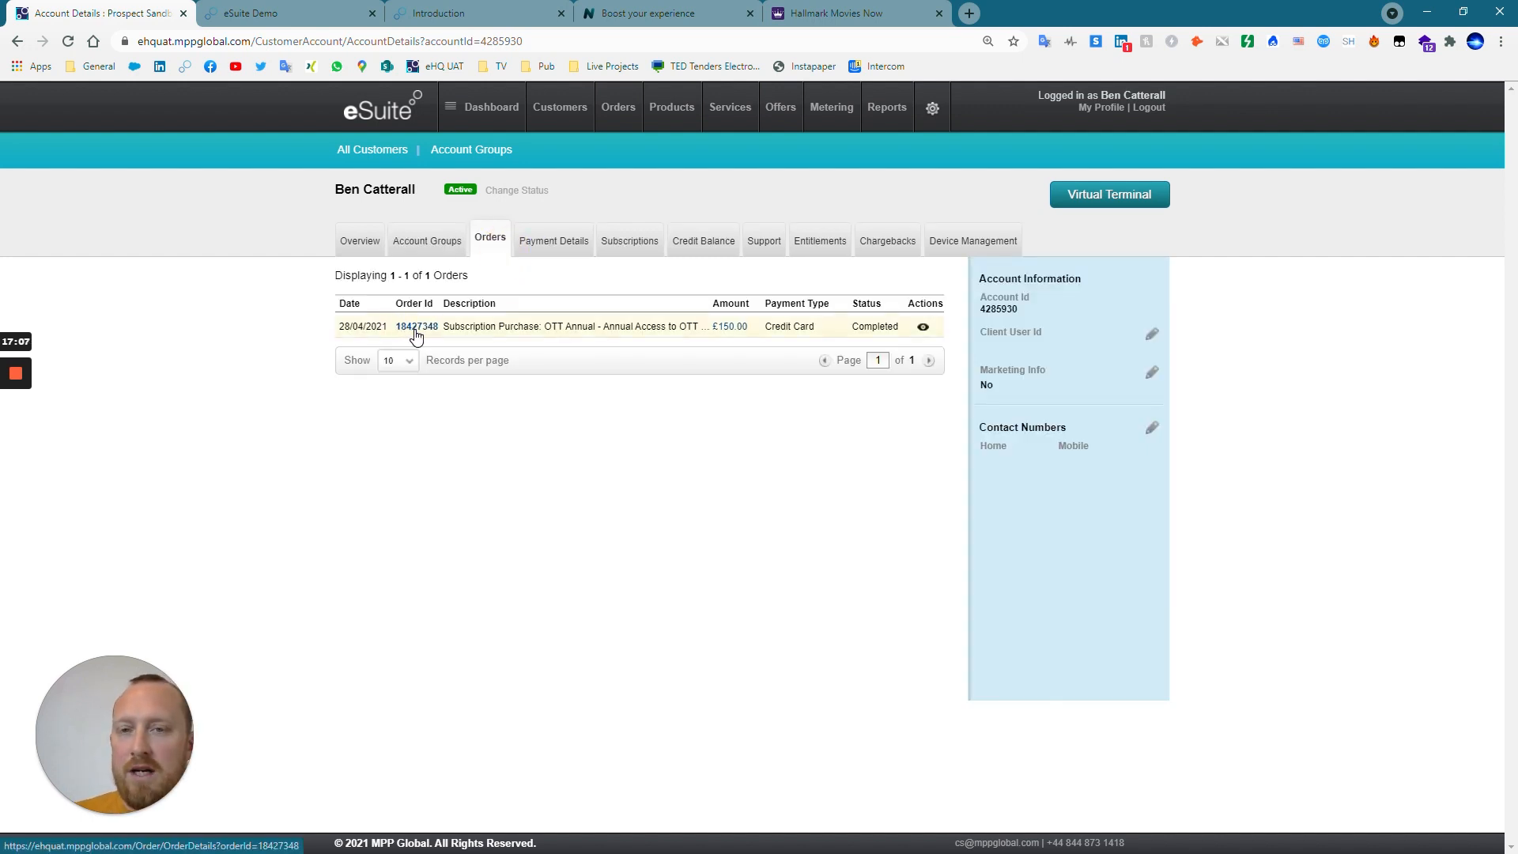
click(573, 245)
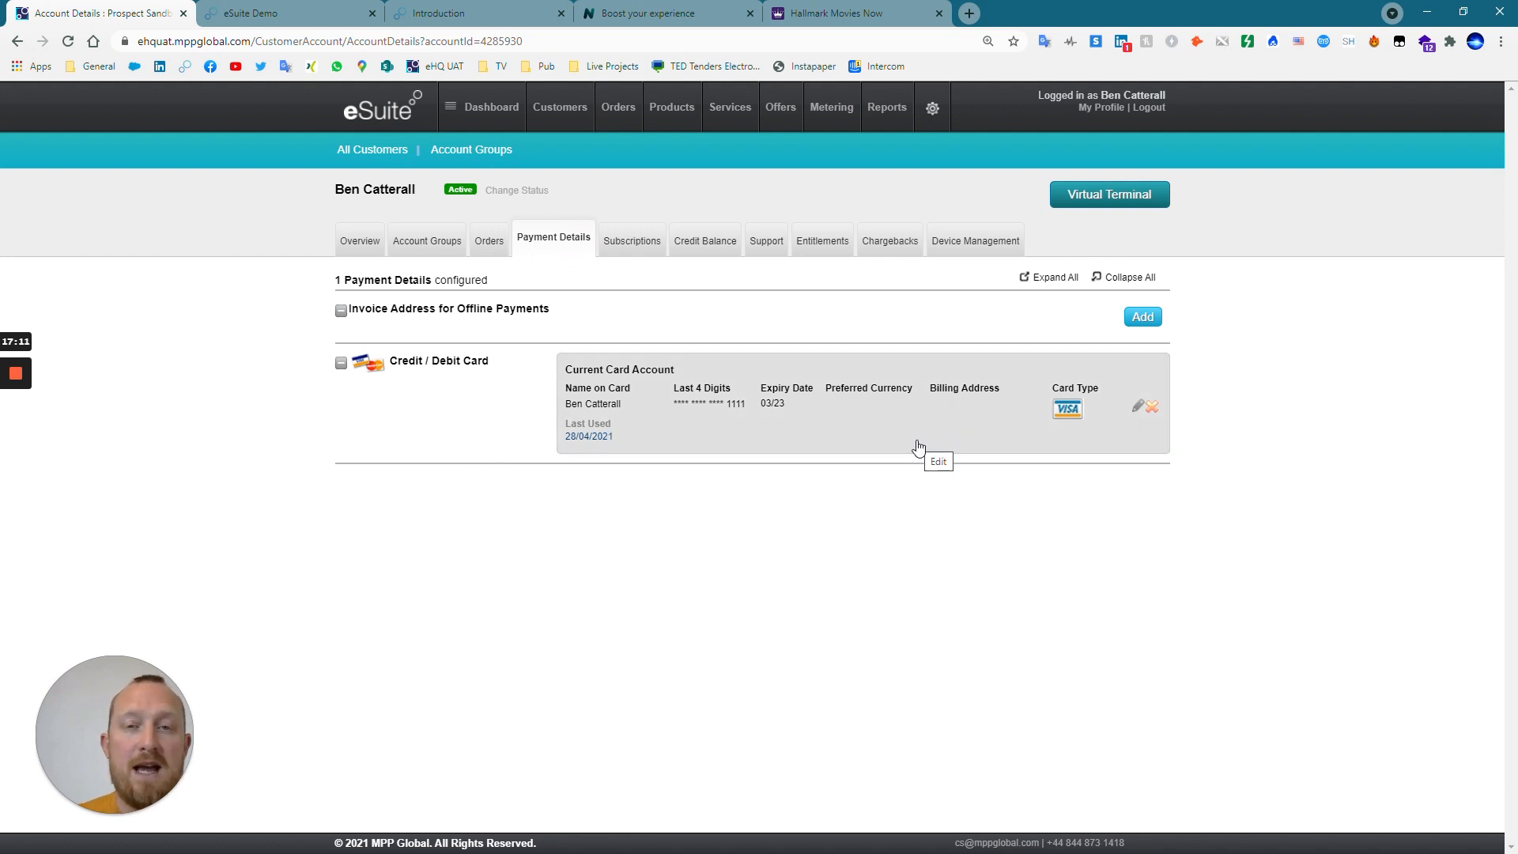
Examine the customer's OTT Annual subscription and the services offered for changing it, leaving the subscription as it is.
click(642, 251)
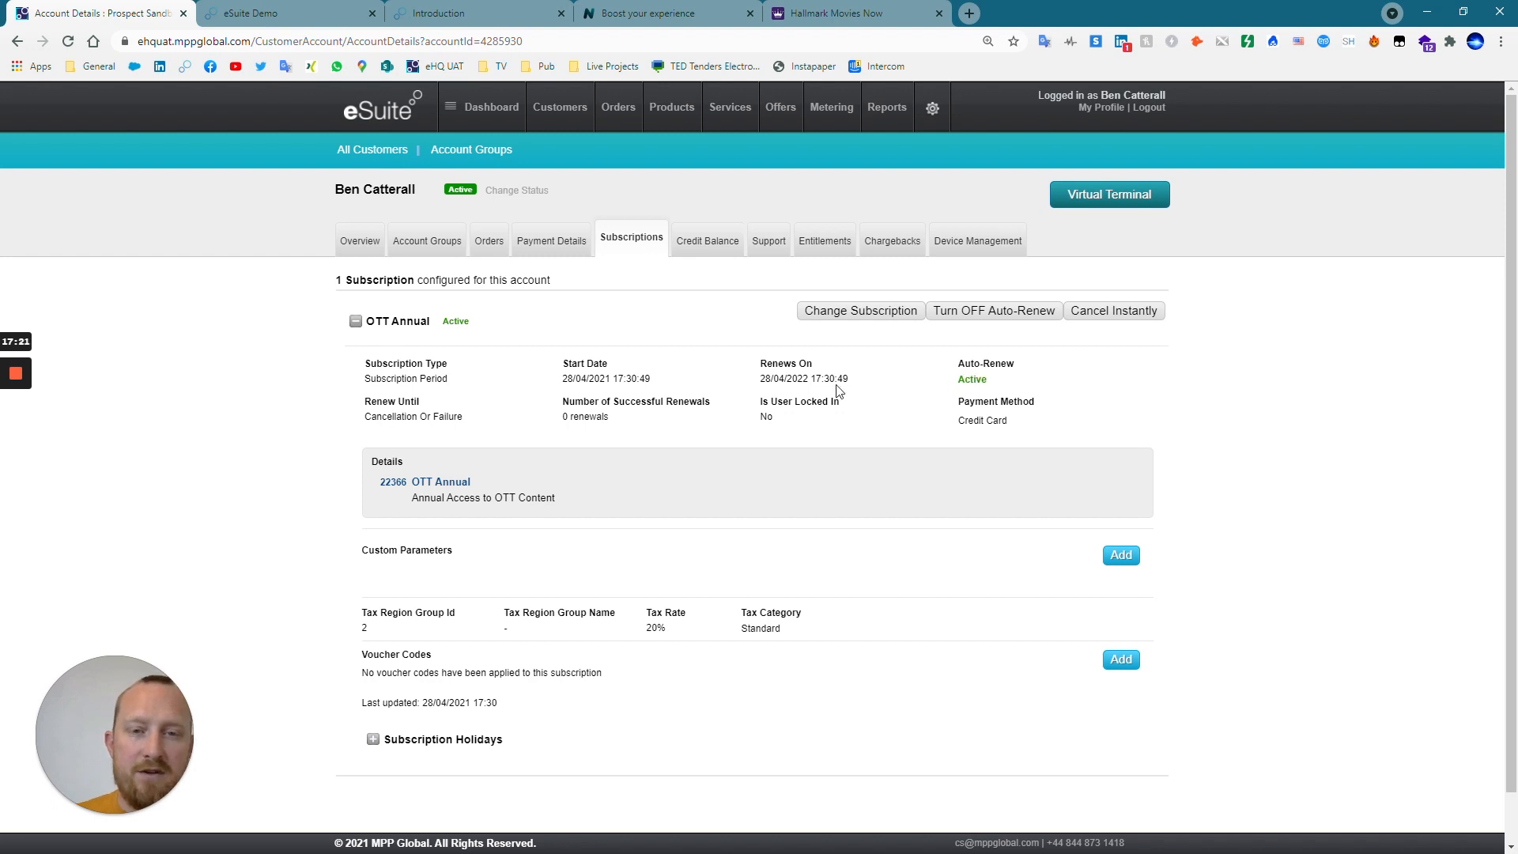
scroll(1041, 725, down, 1)
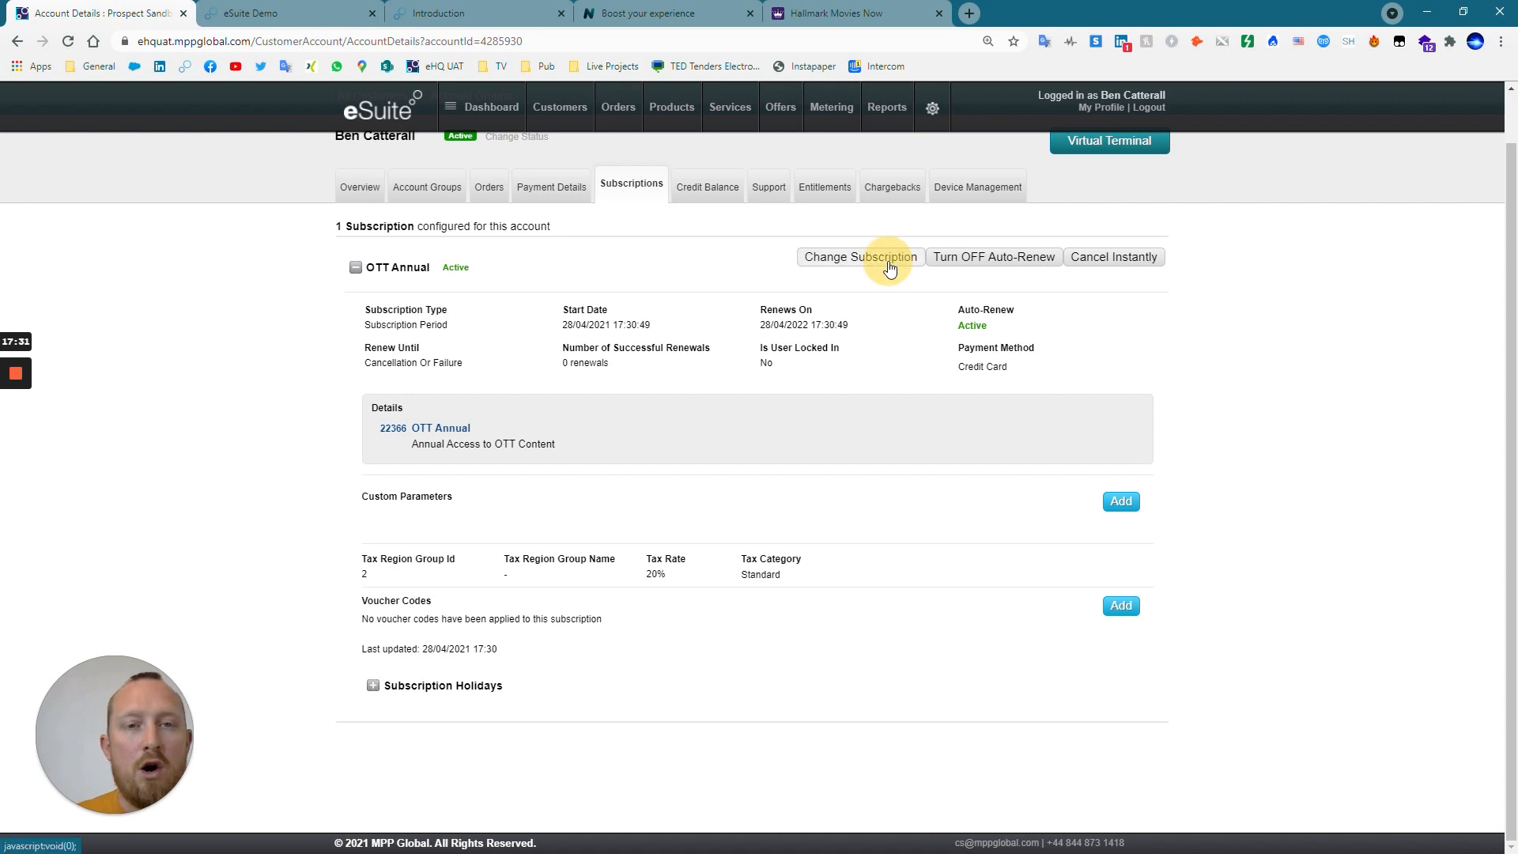
click(848, 269)
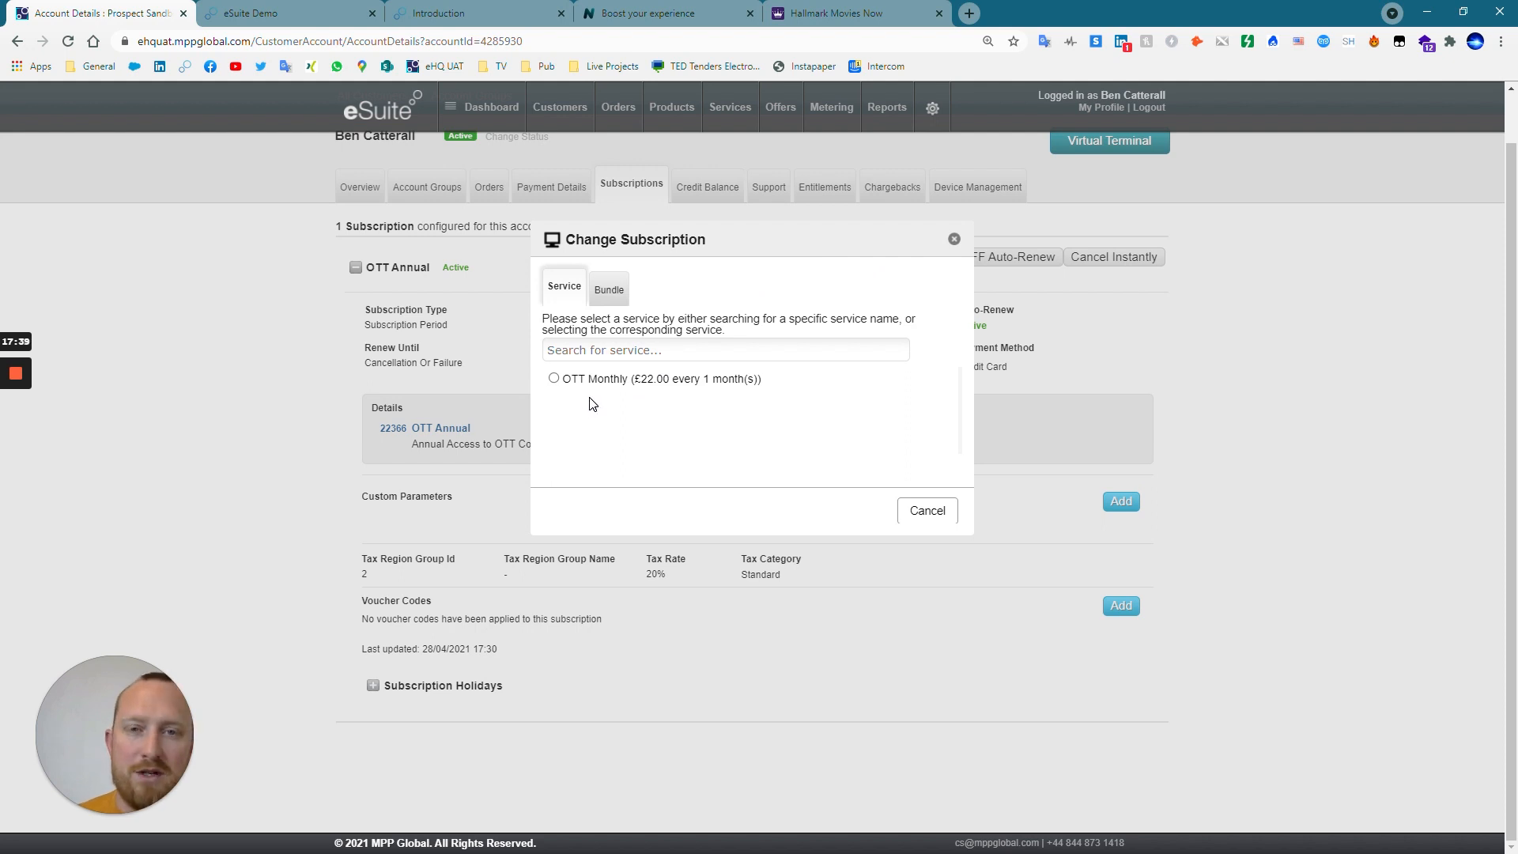
click(954, 238)
View the customer's credit balance, support log and entitlements.
click(726, 198)
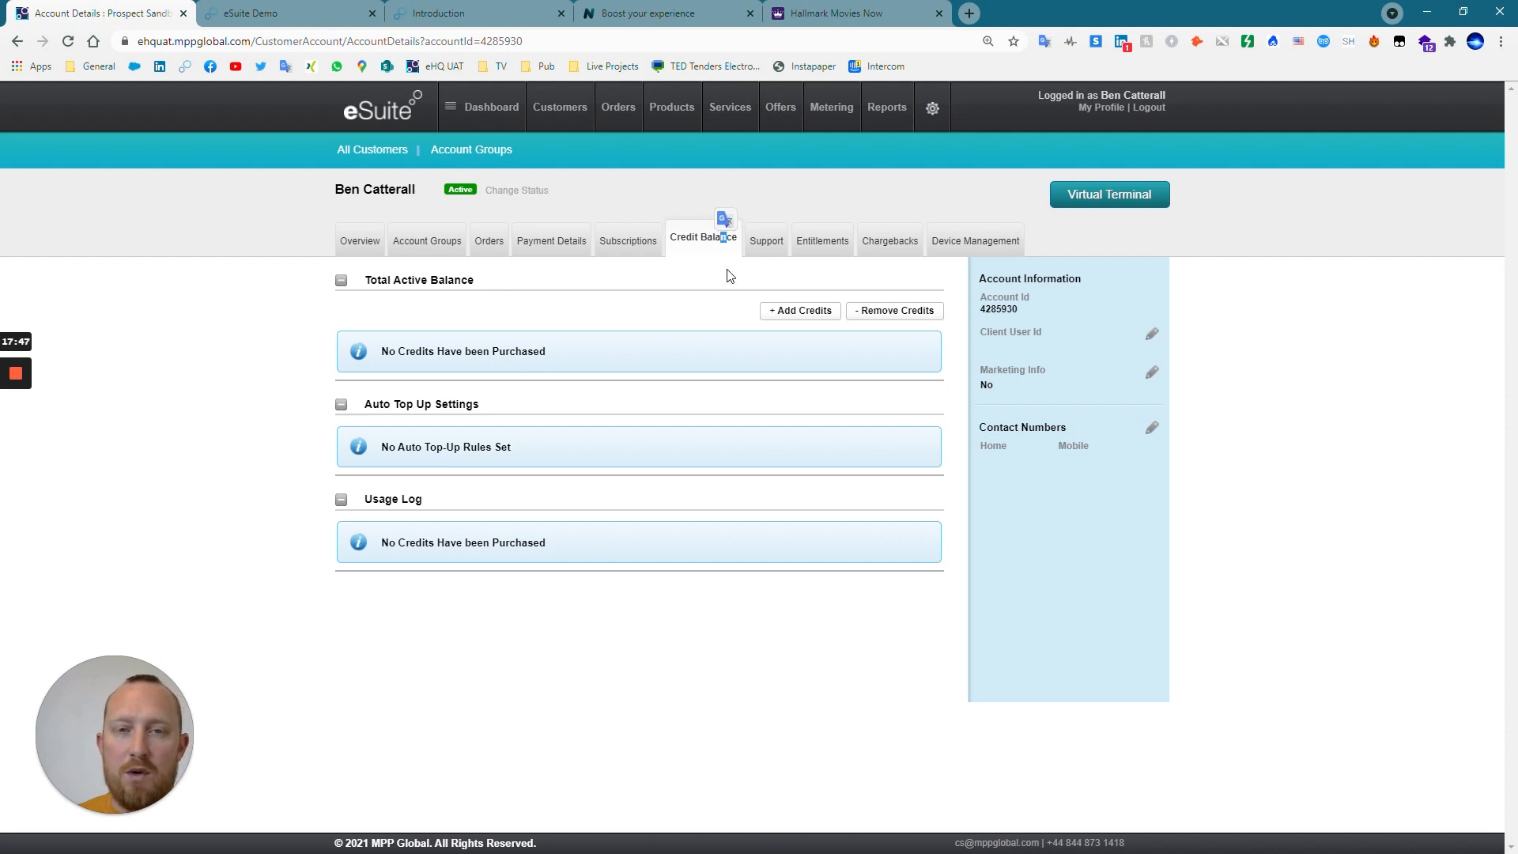
click(757, 250)
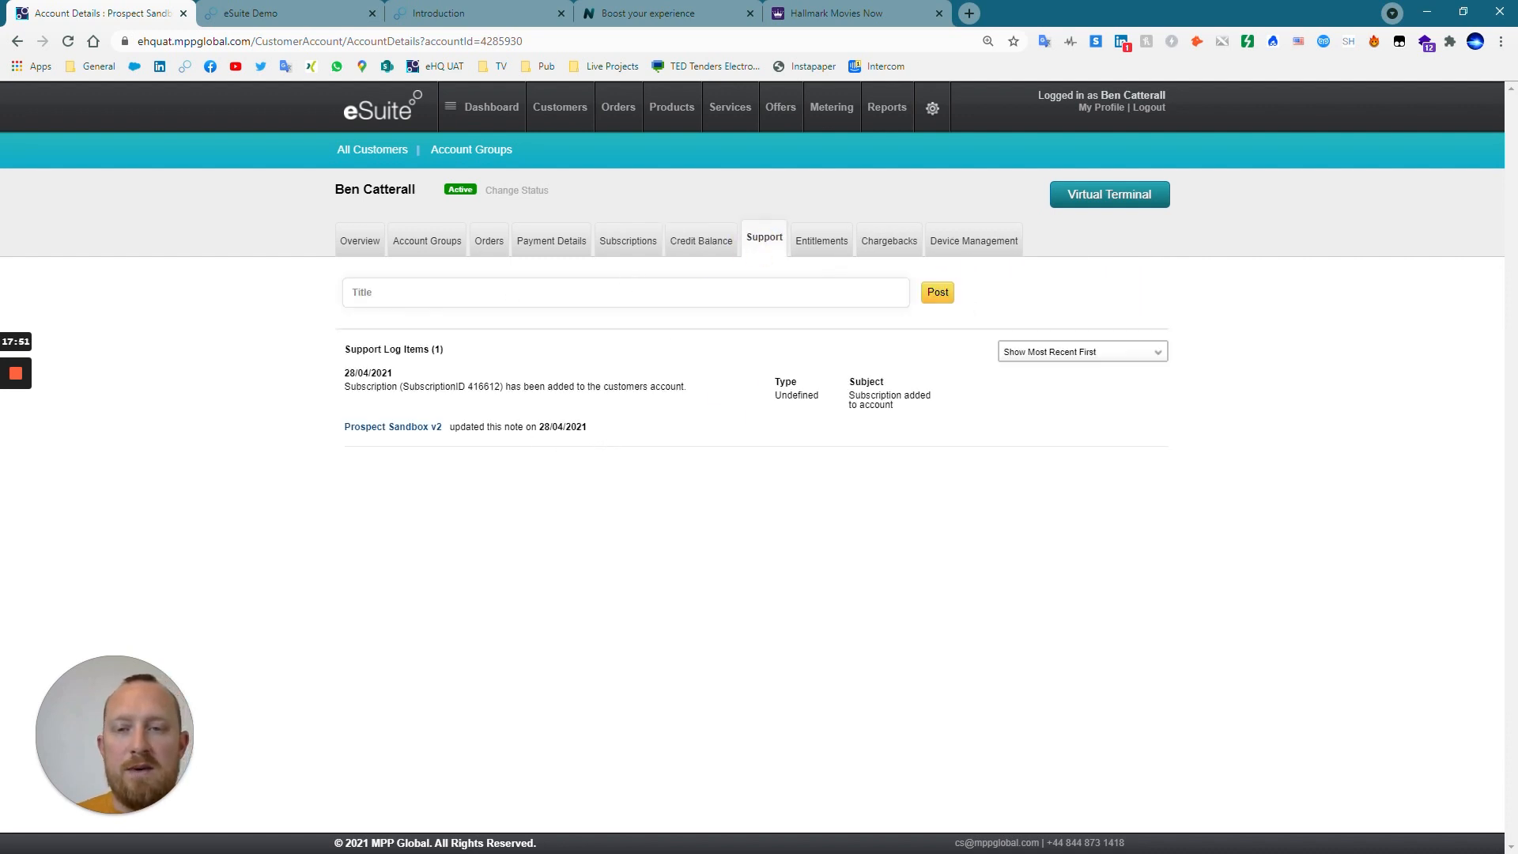
click(811, 247)
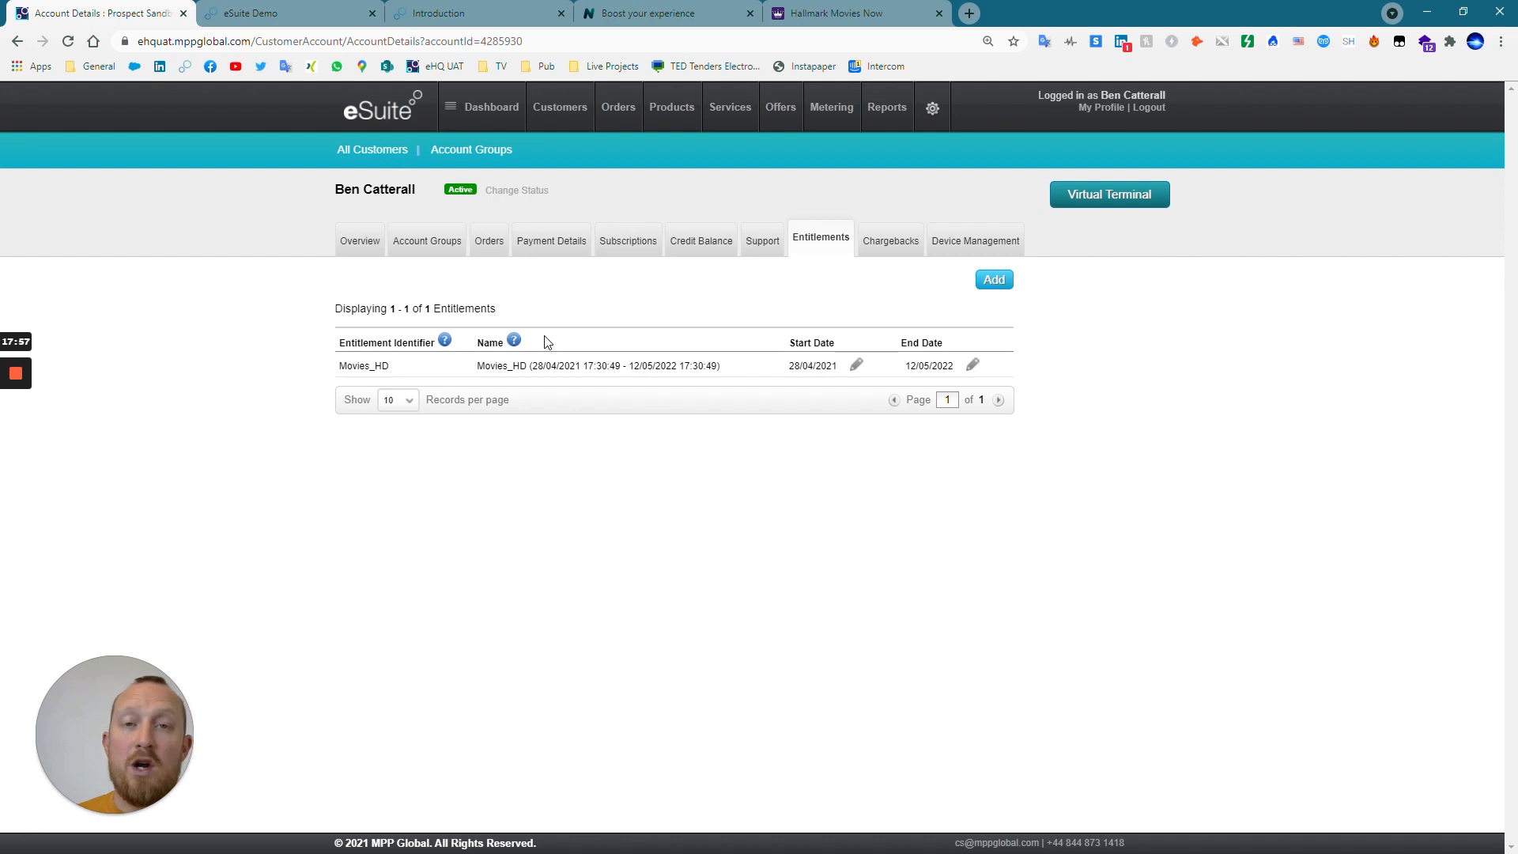
View the customer's chargebacks and device management policy, and return to the account overview.
click(896, 252)
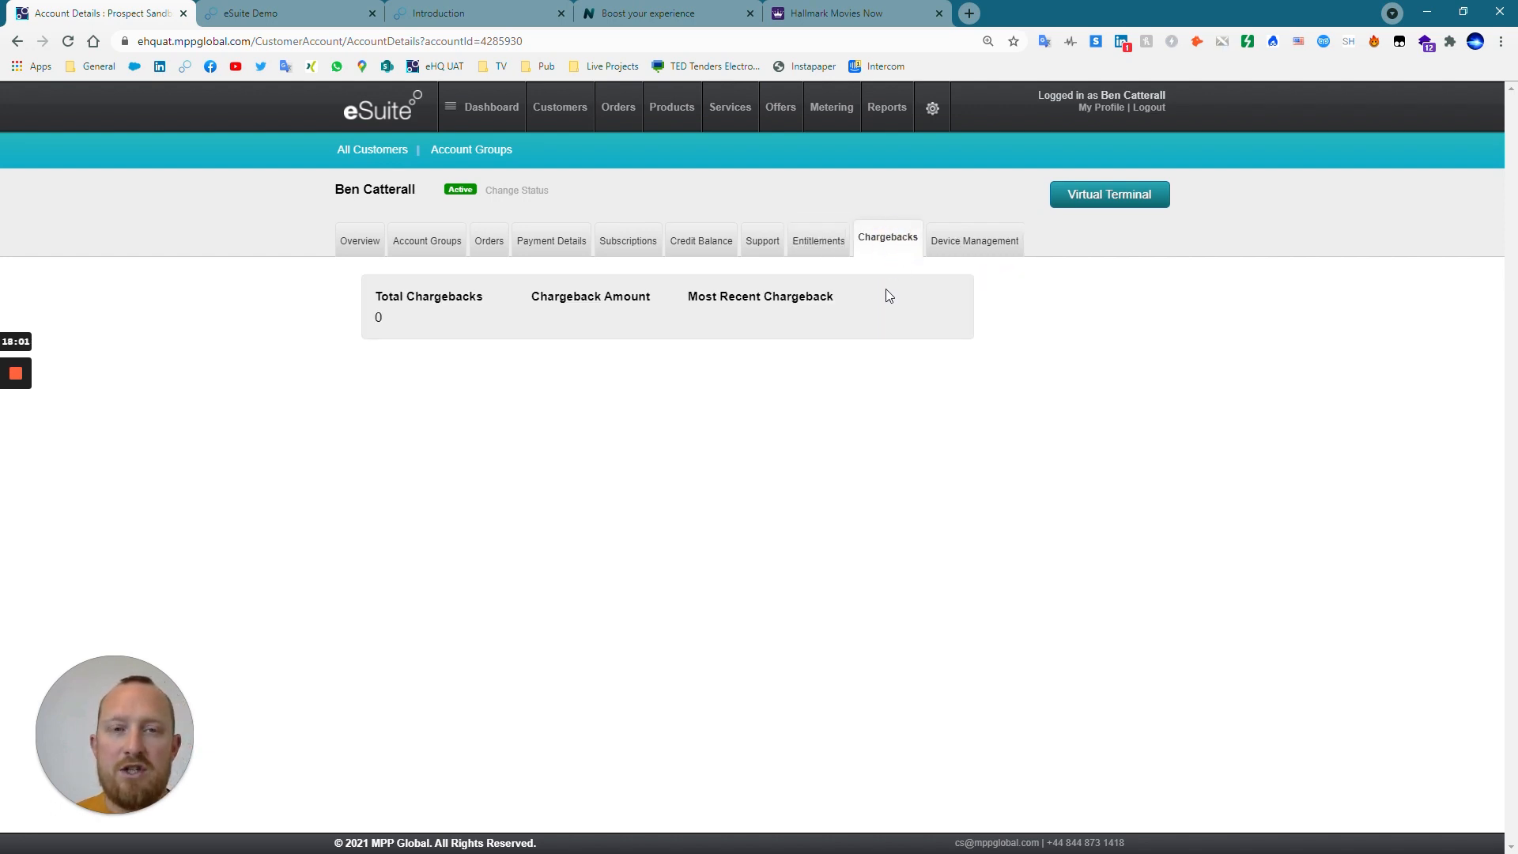
click(976, 245)
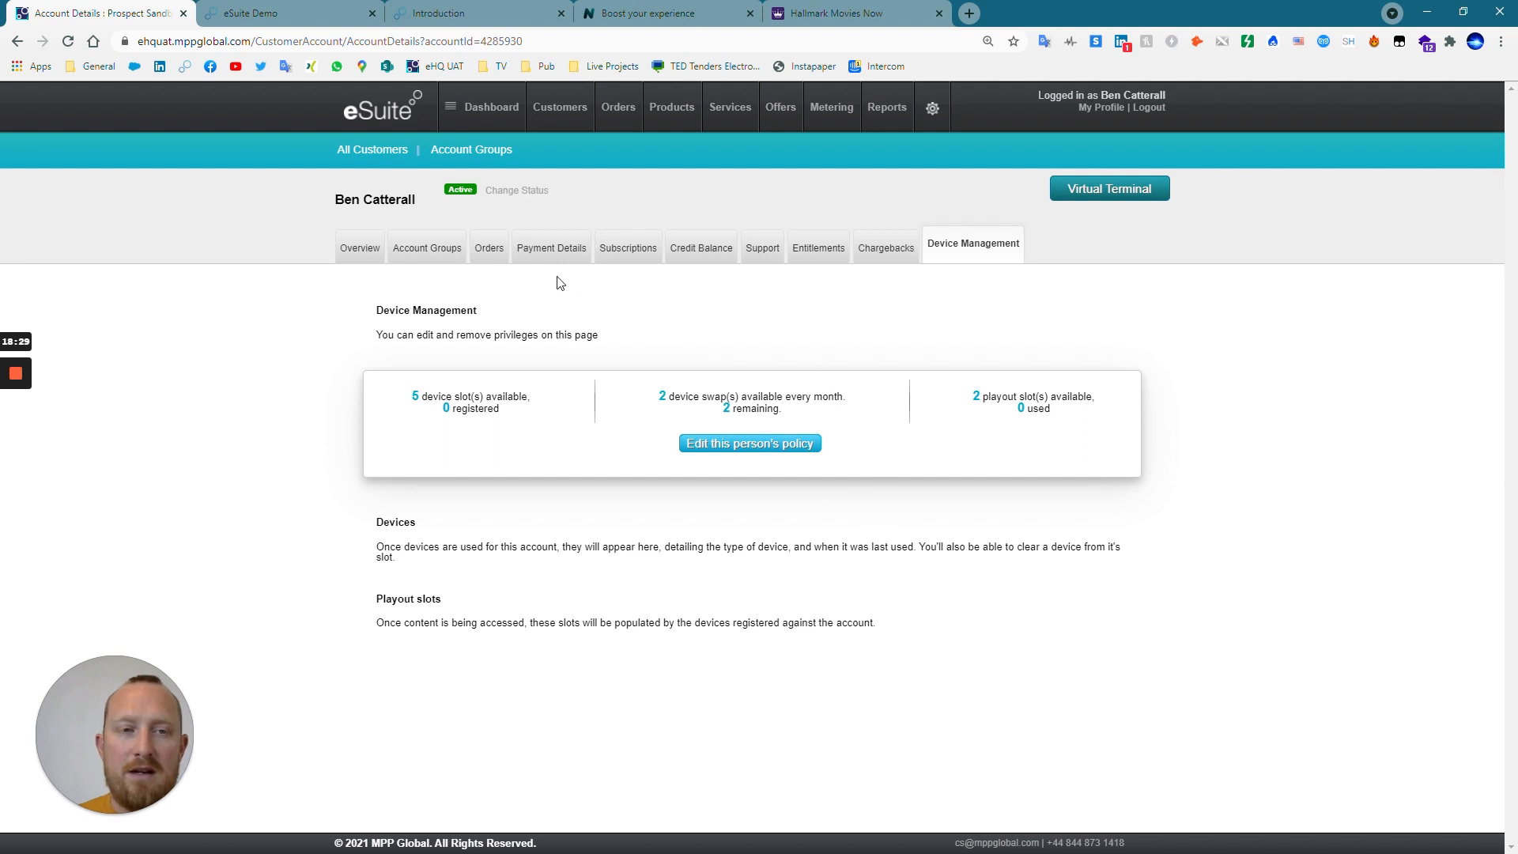
click(360, 250)
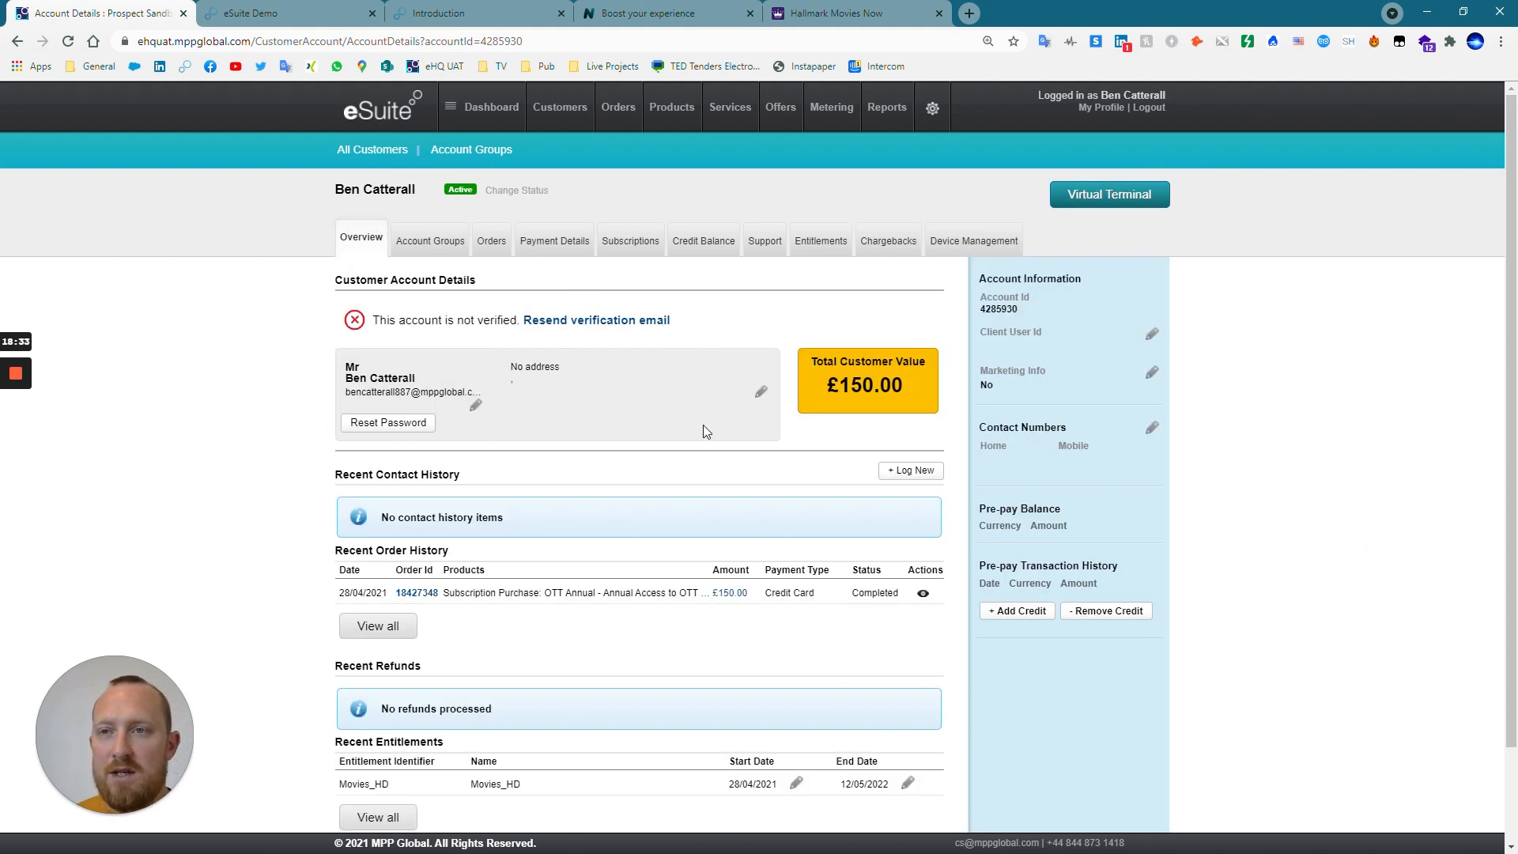
Revisit the customer's self-service account page in the eSuite Demo, and return to eSuite HQ to view the list of all reports.
click(269, 15)
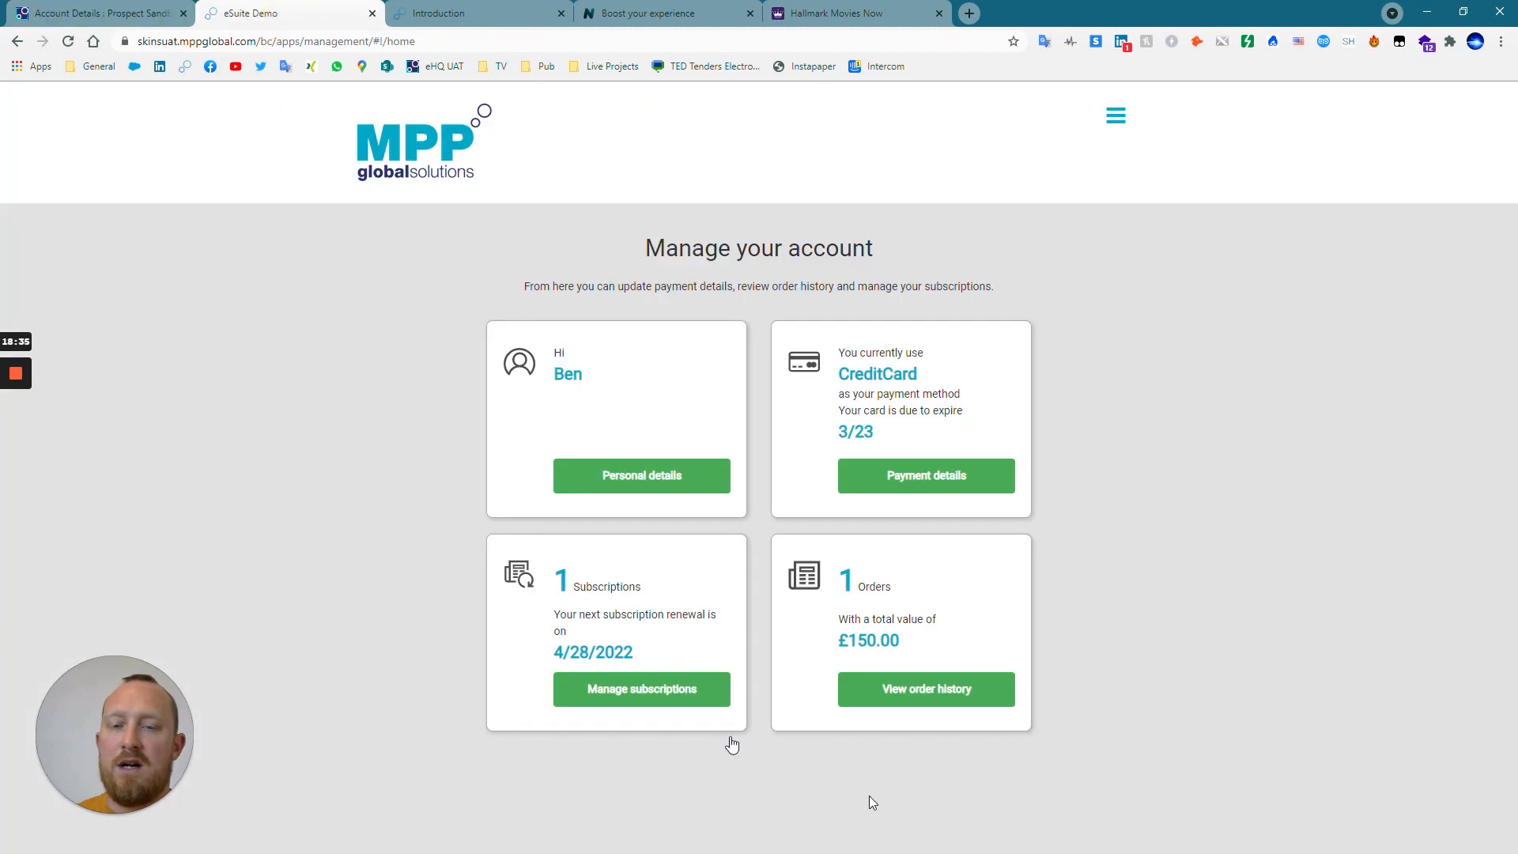
click(118, 14)
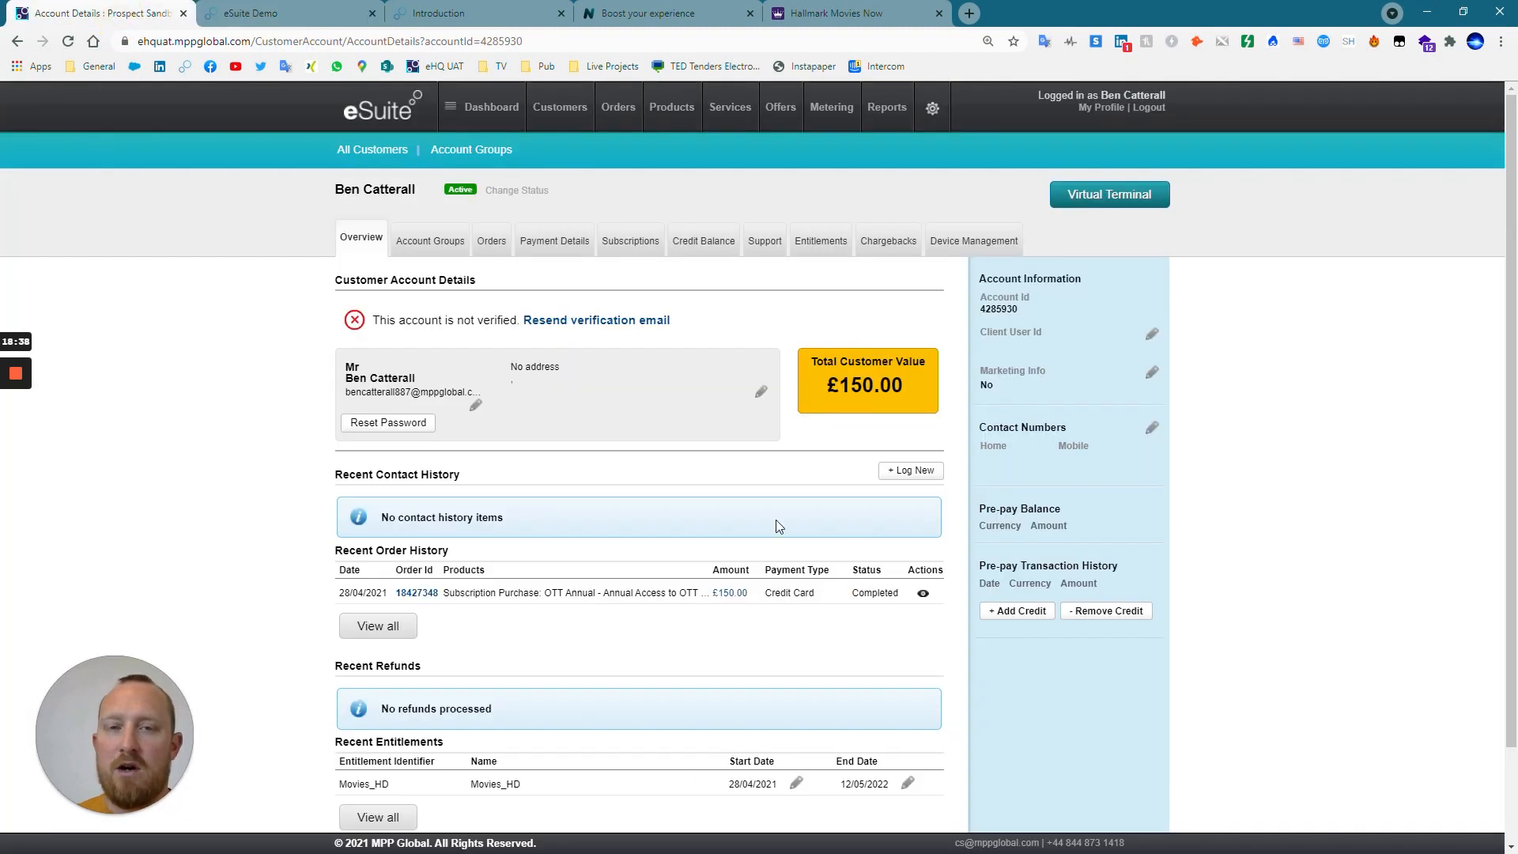
click(886, 106)
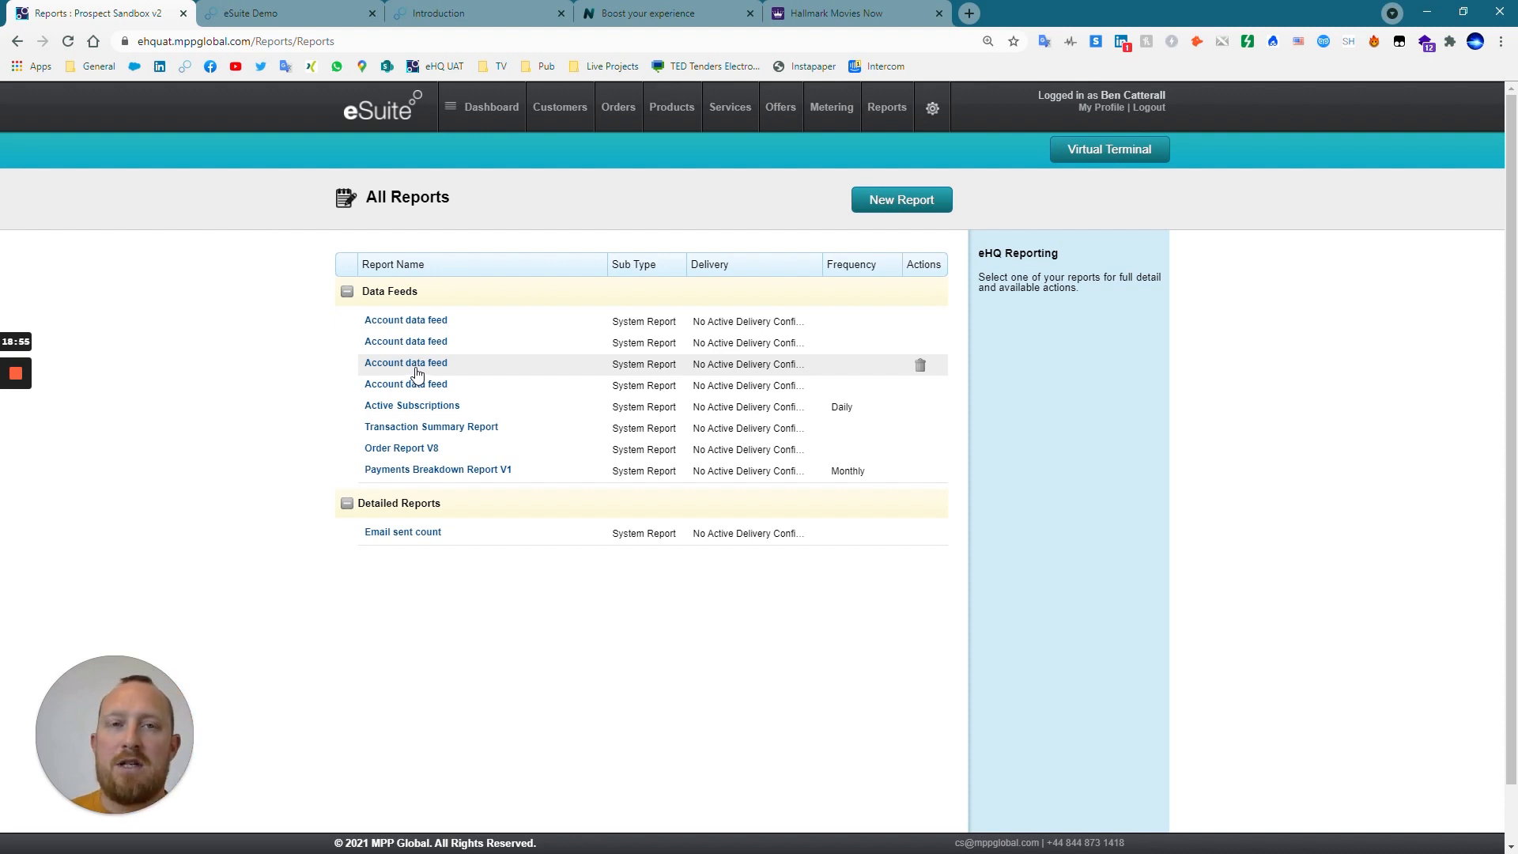
Switch to the NOW website, sign in to the member account, and open its account management page.
click(608, 17)
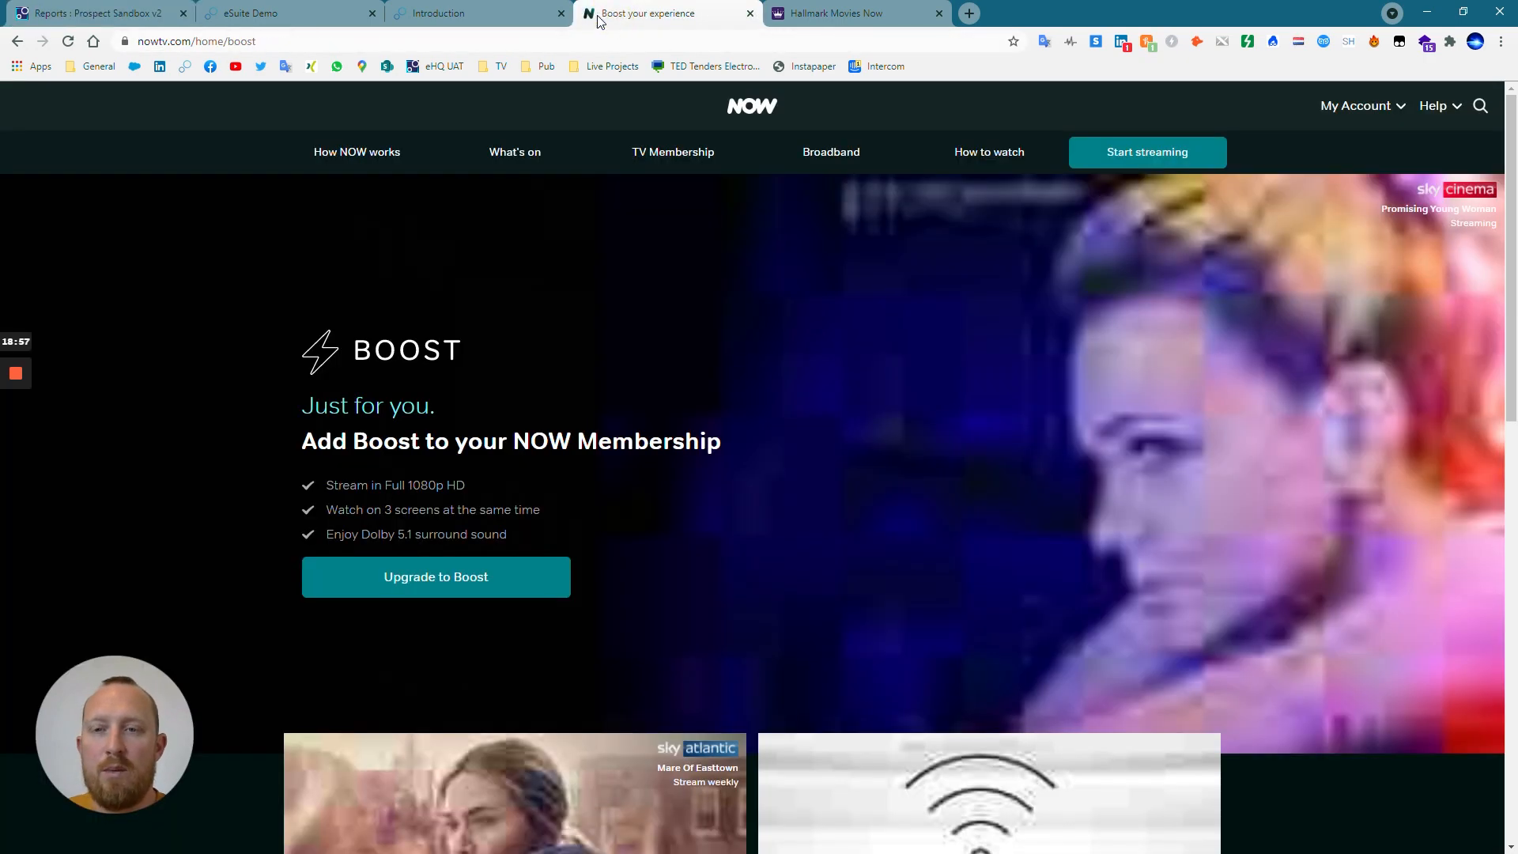
click(1352, 108)
click(1340, 198)
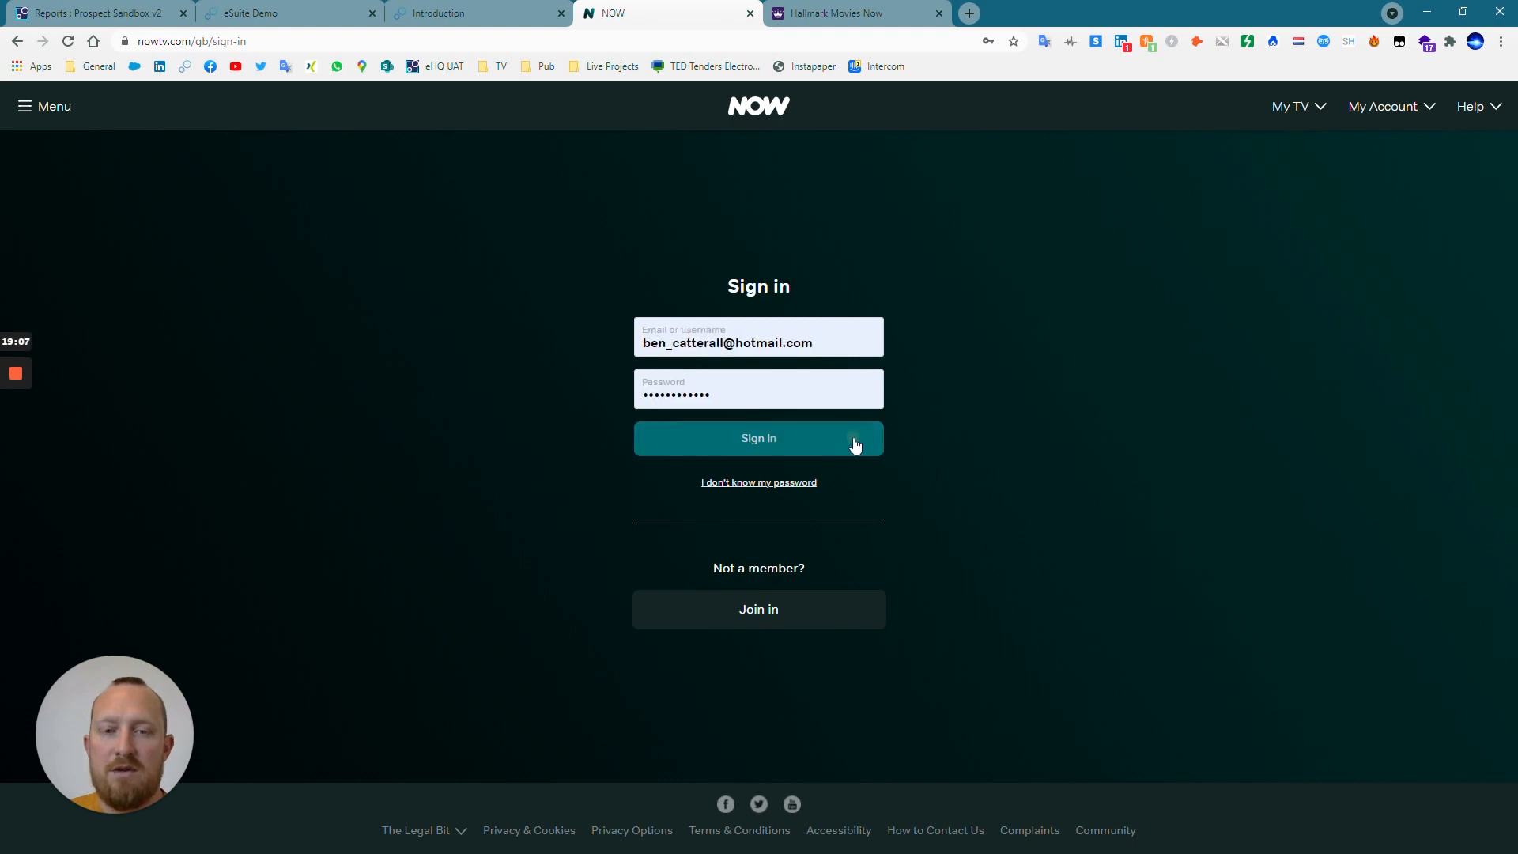
click(837, 443)
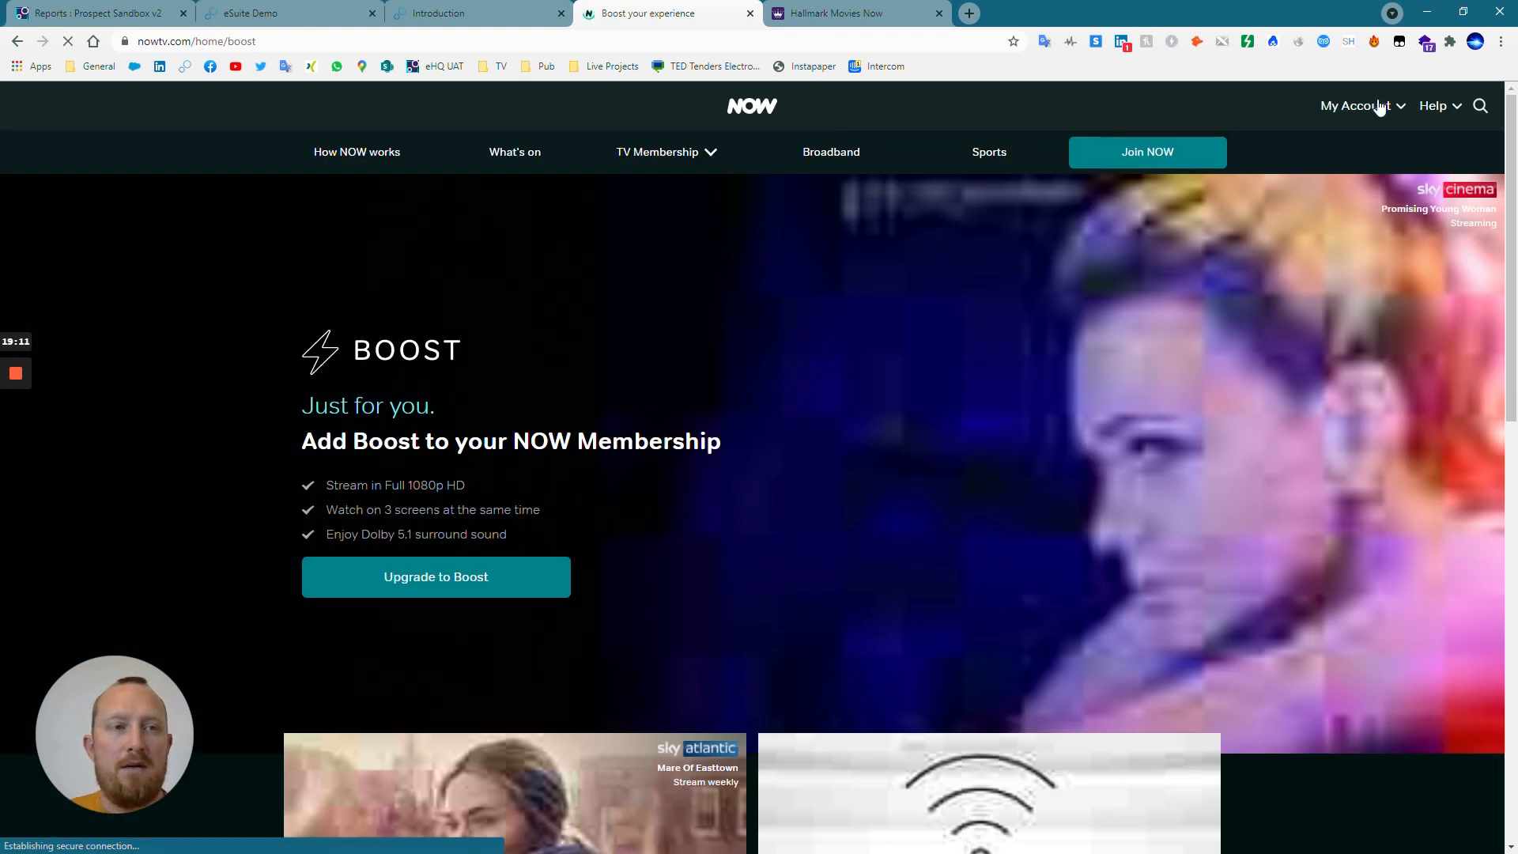
click(1380, 108)
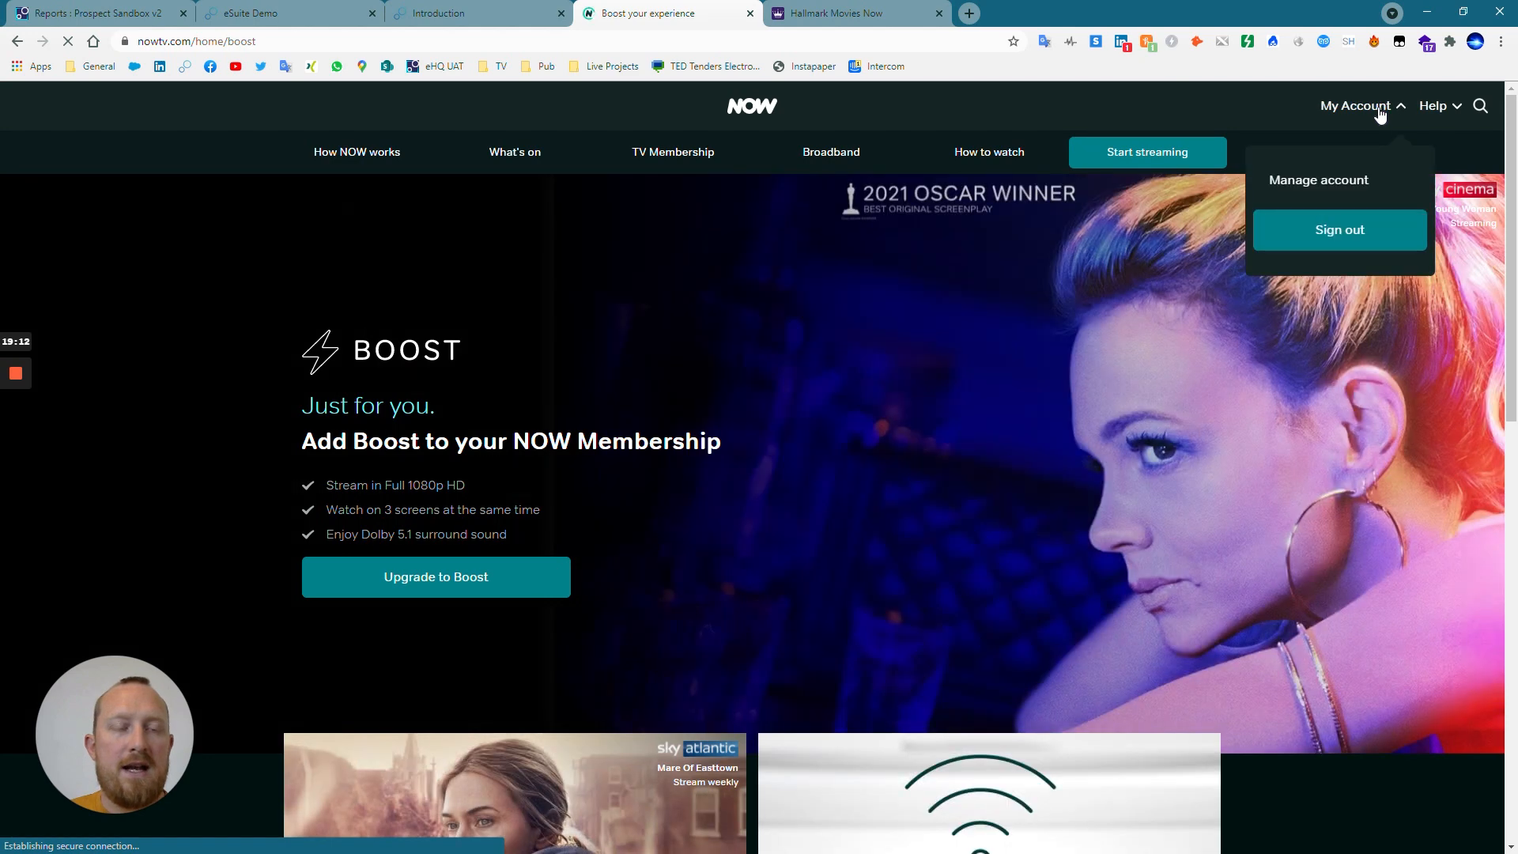
click(1352, 181)
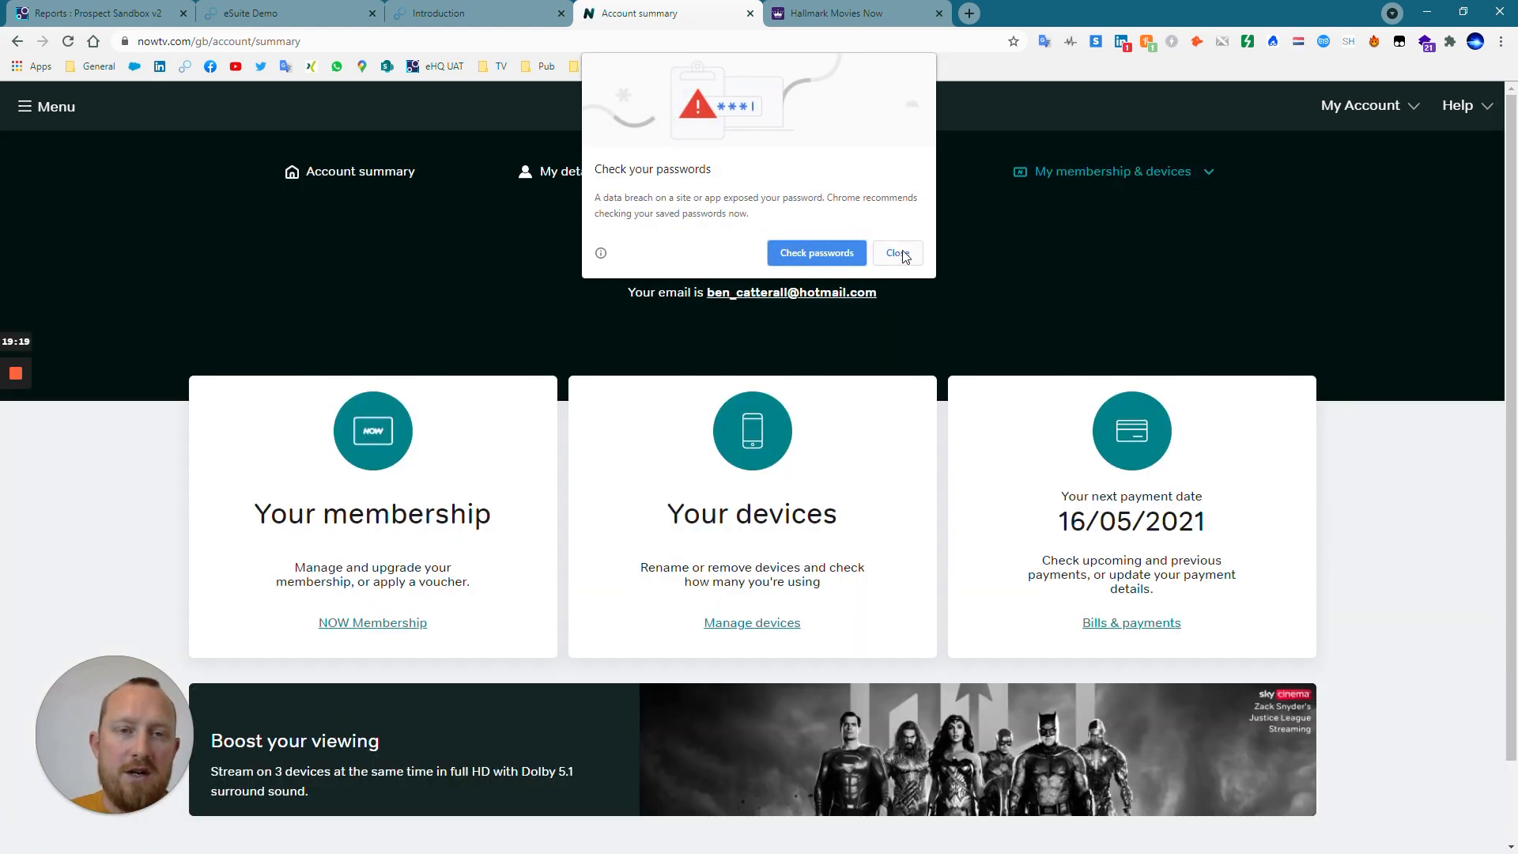
Examine the membership, device and payment options offered on the NOW account summary.
click(904, 251)
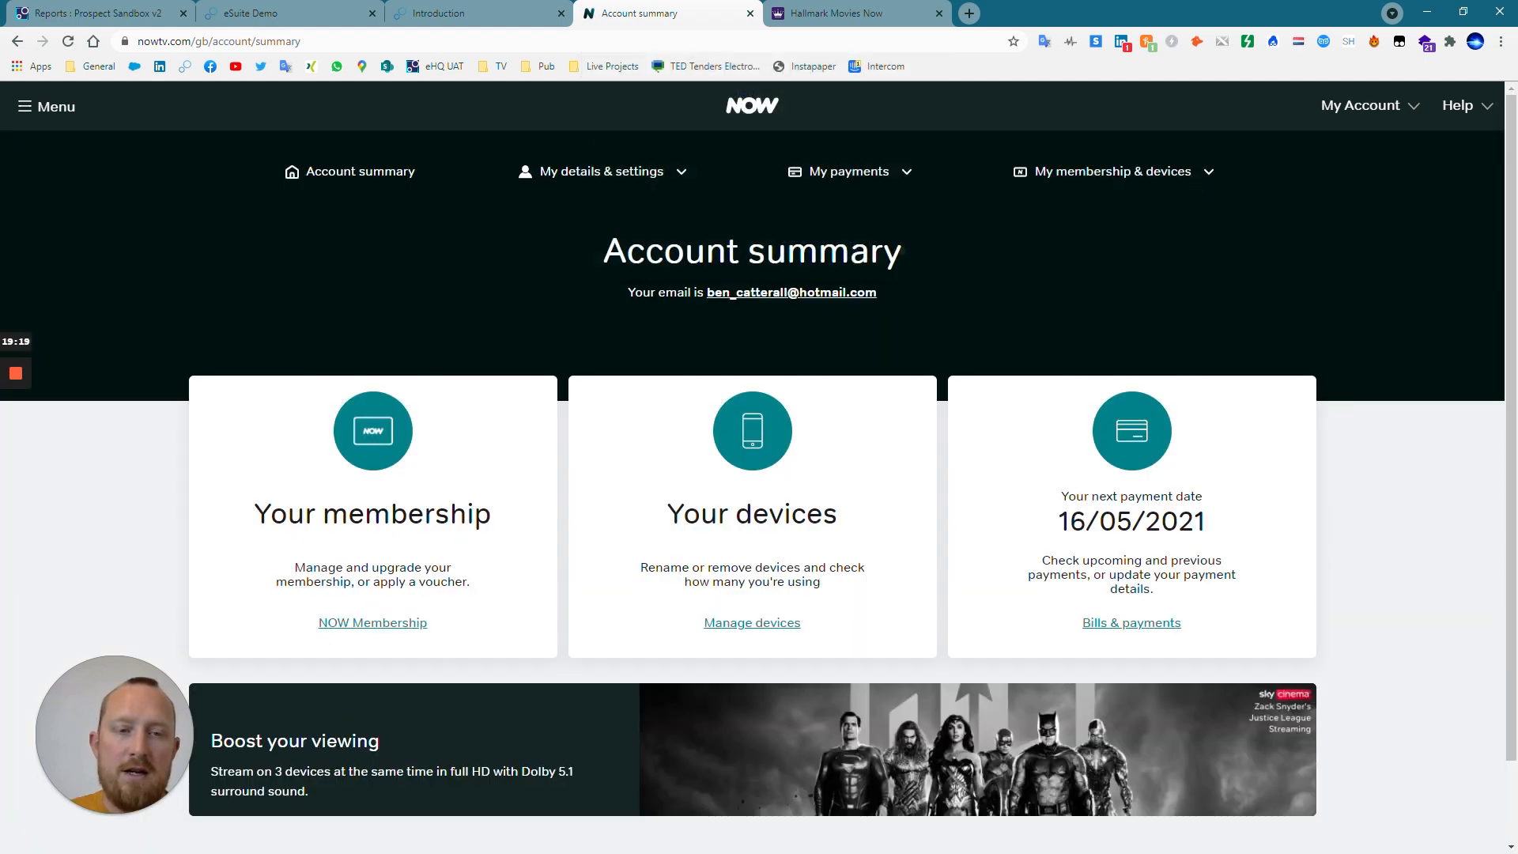
click(1075, 172)
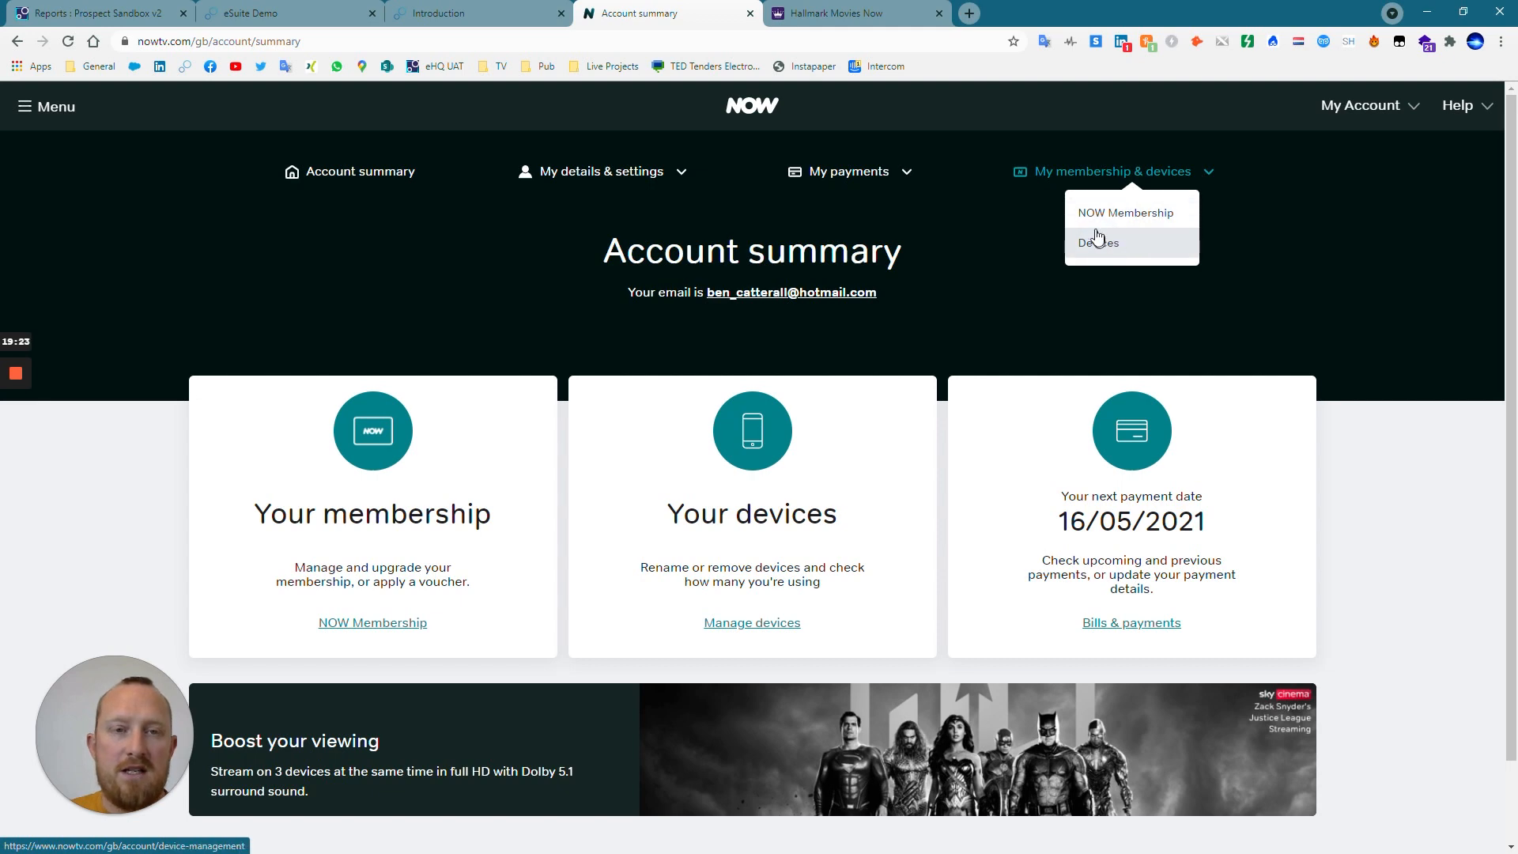
click(904, 176)
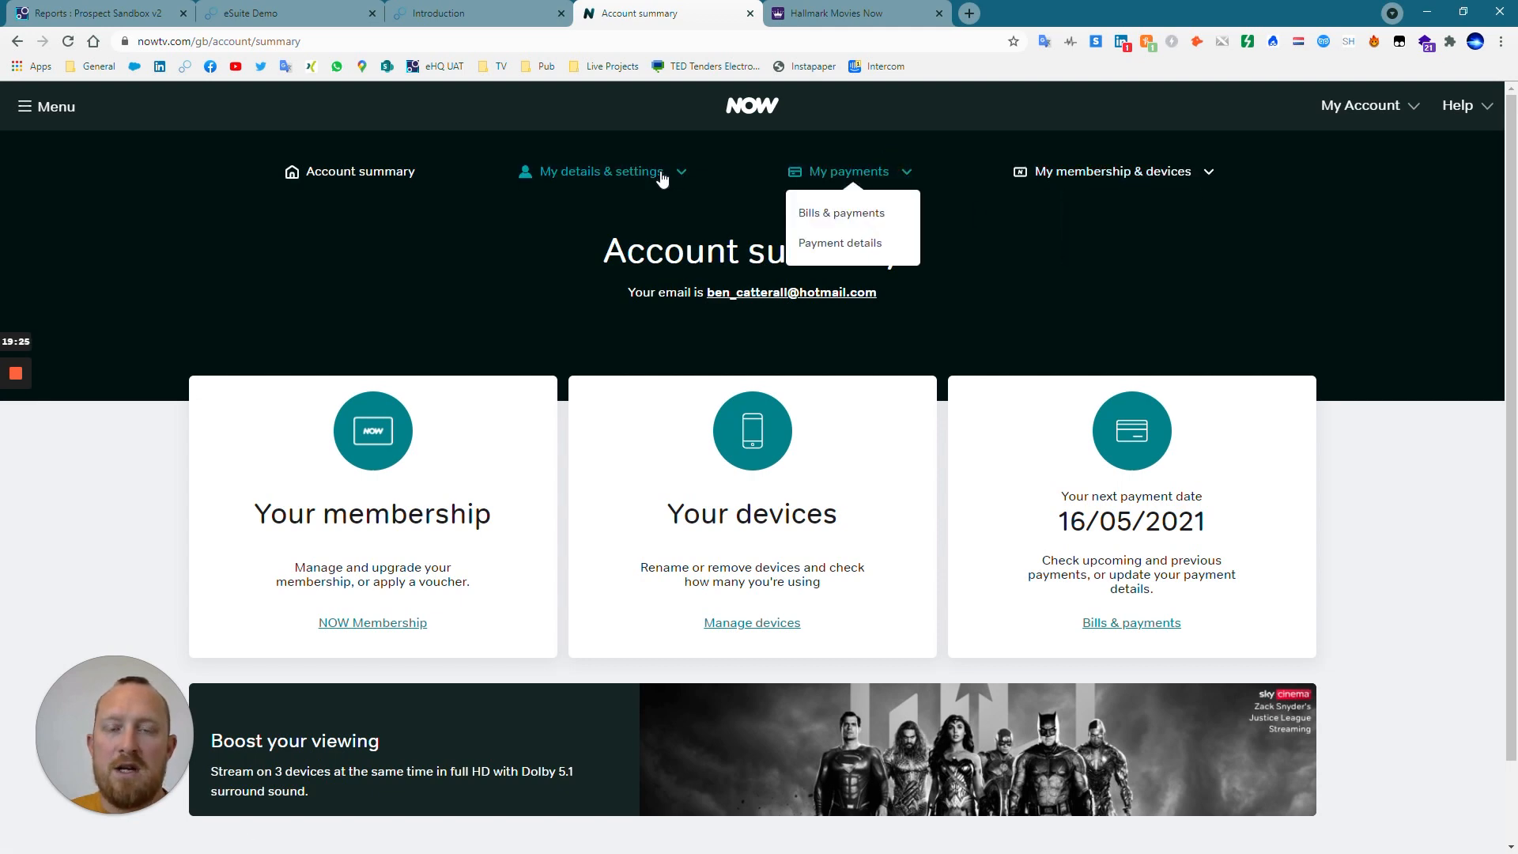
Switch to the Hallmark Movies Now website and review the account's personal details, subscriptions and payment method.
click(862, 15)
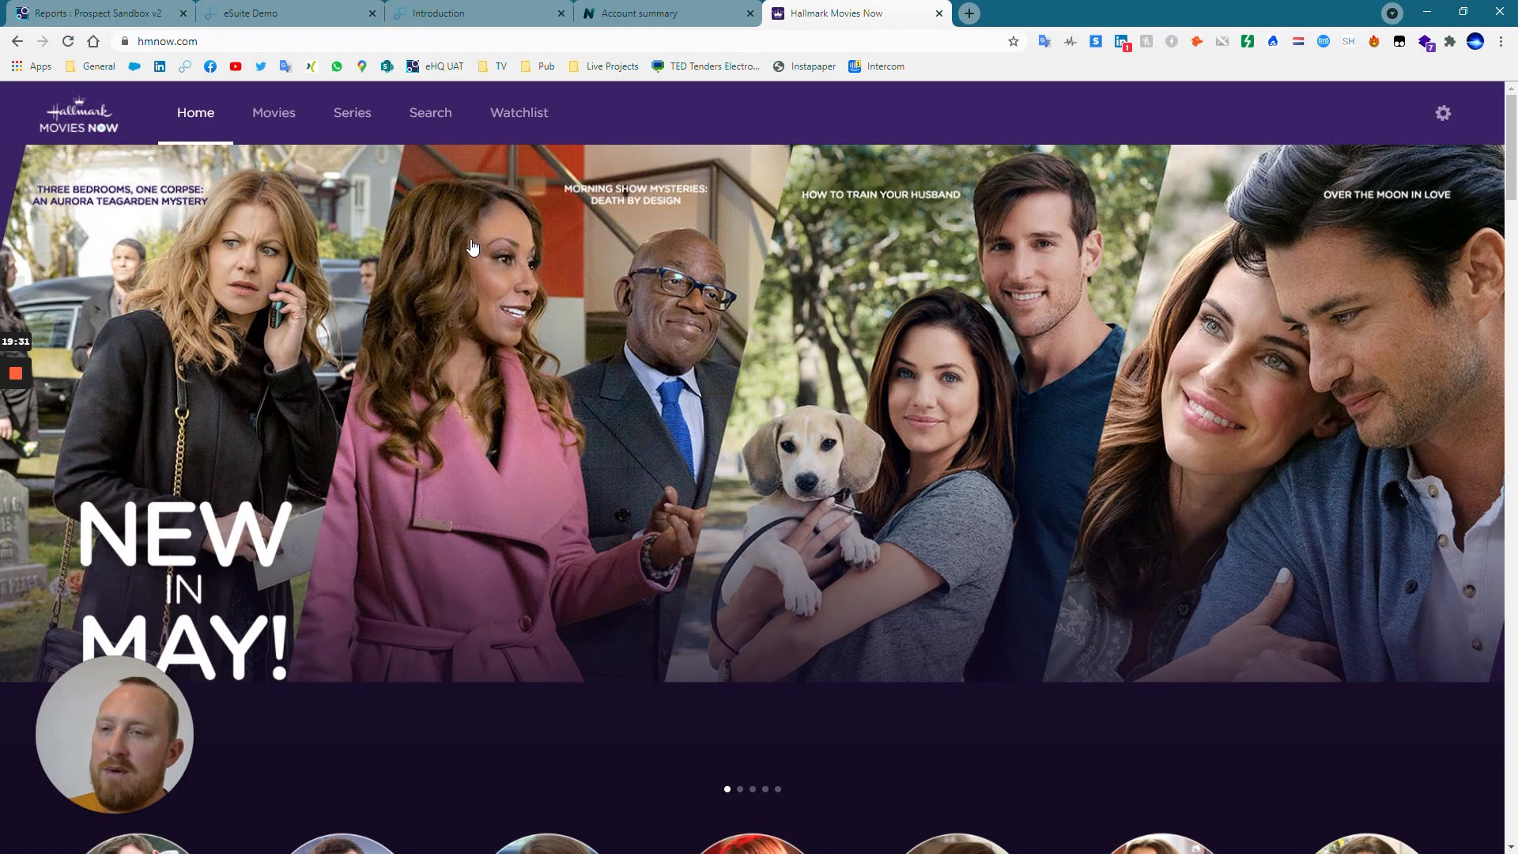
click(1435, 117)
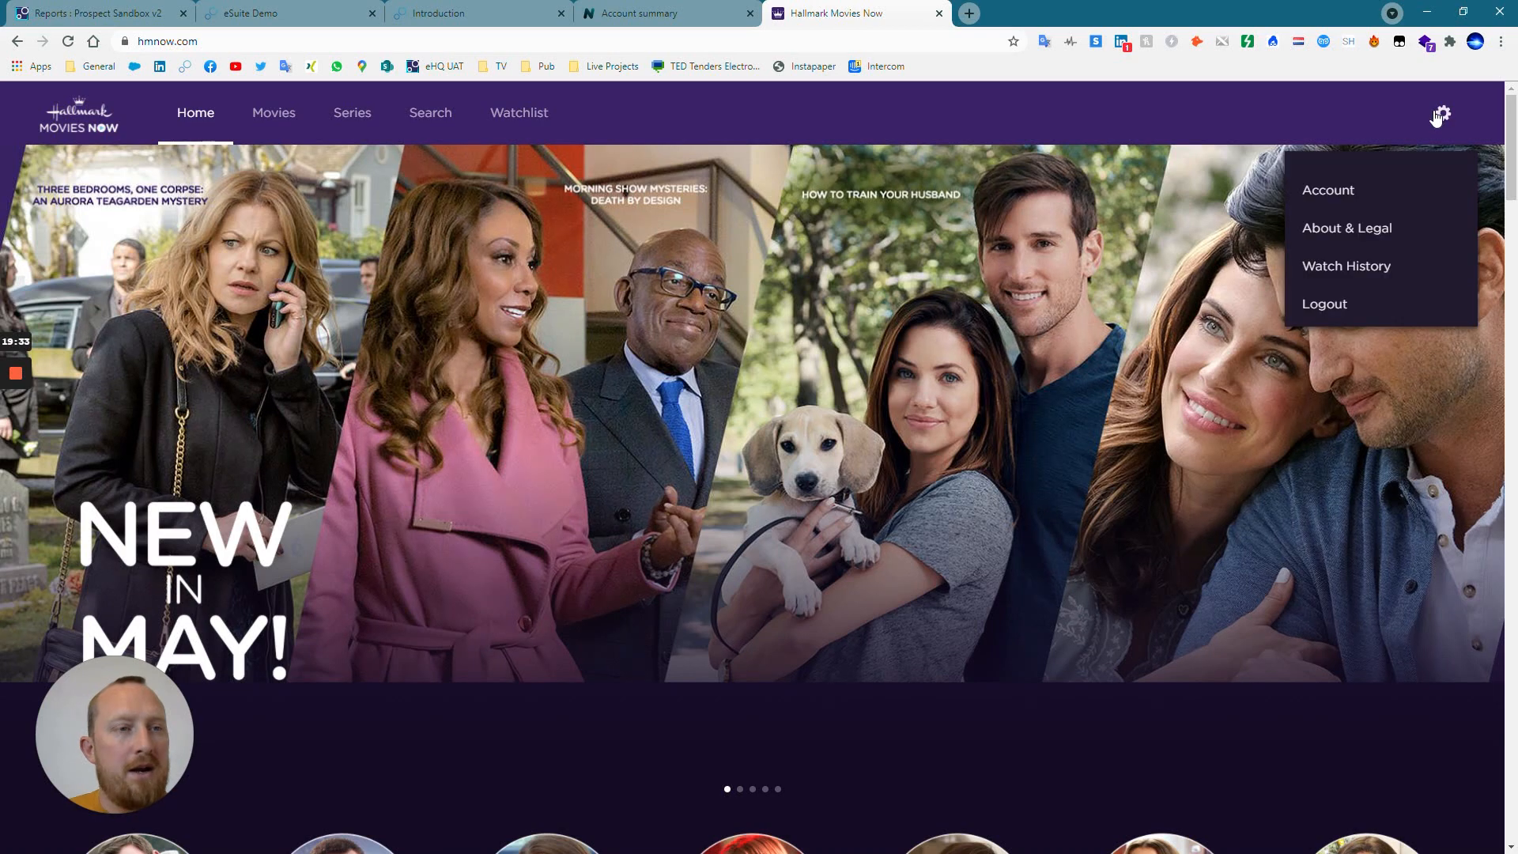
click(1340, 194)
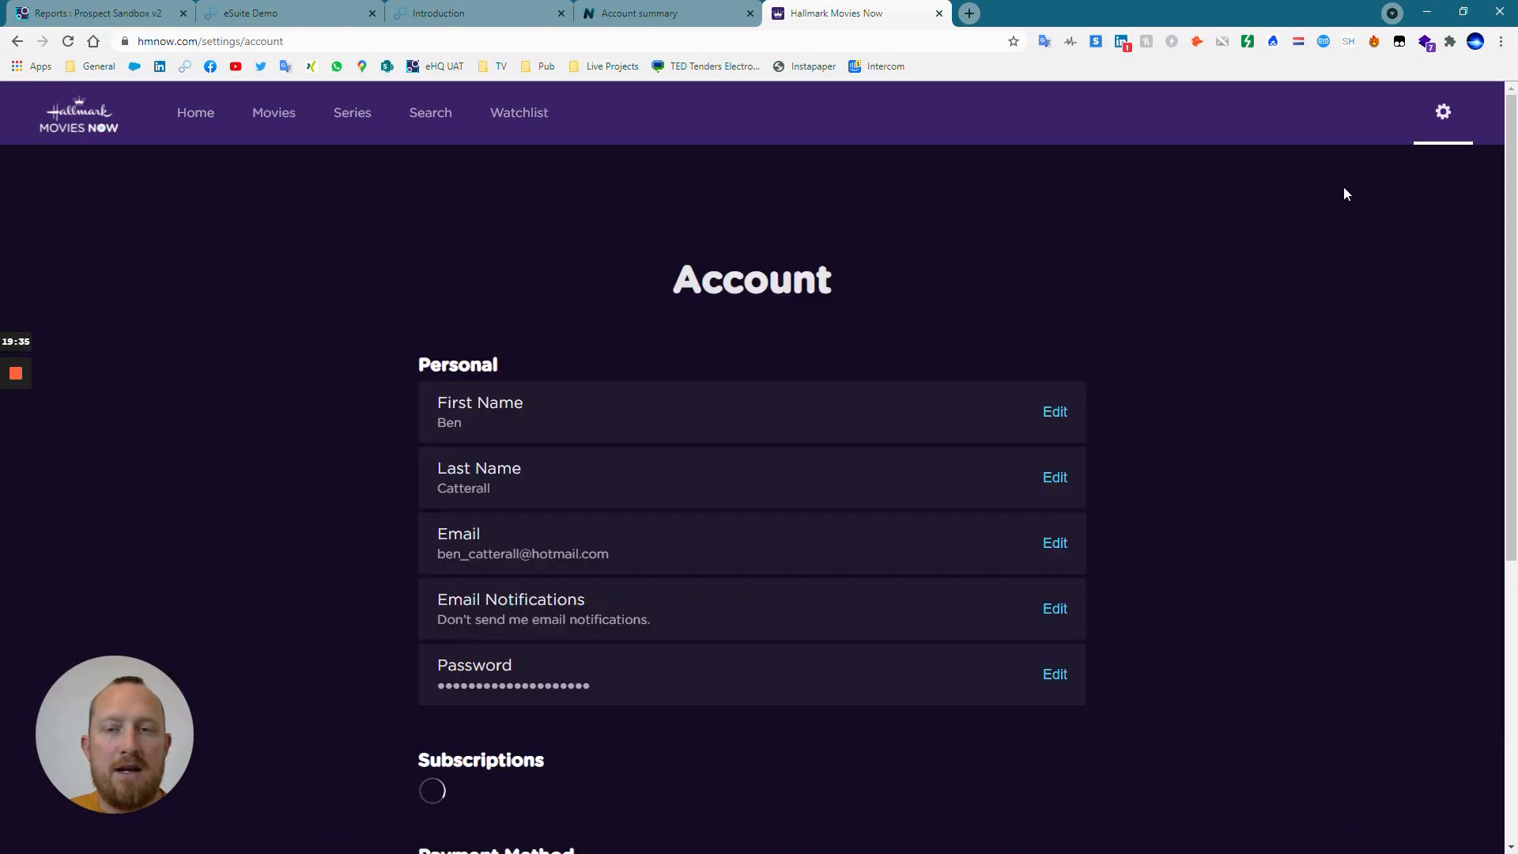
scroll(520, 358, down, 1)
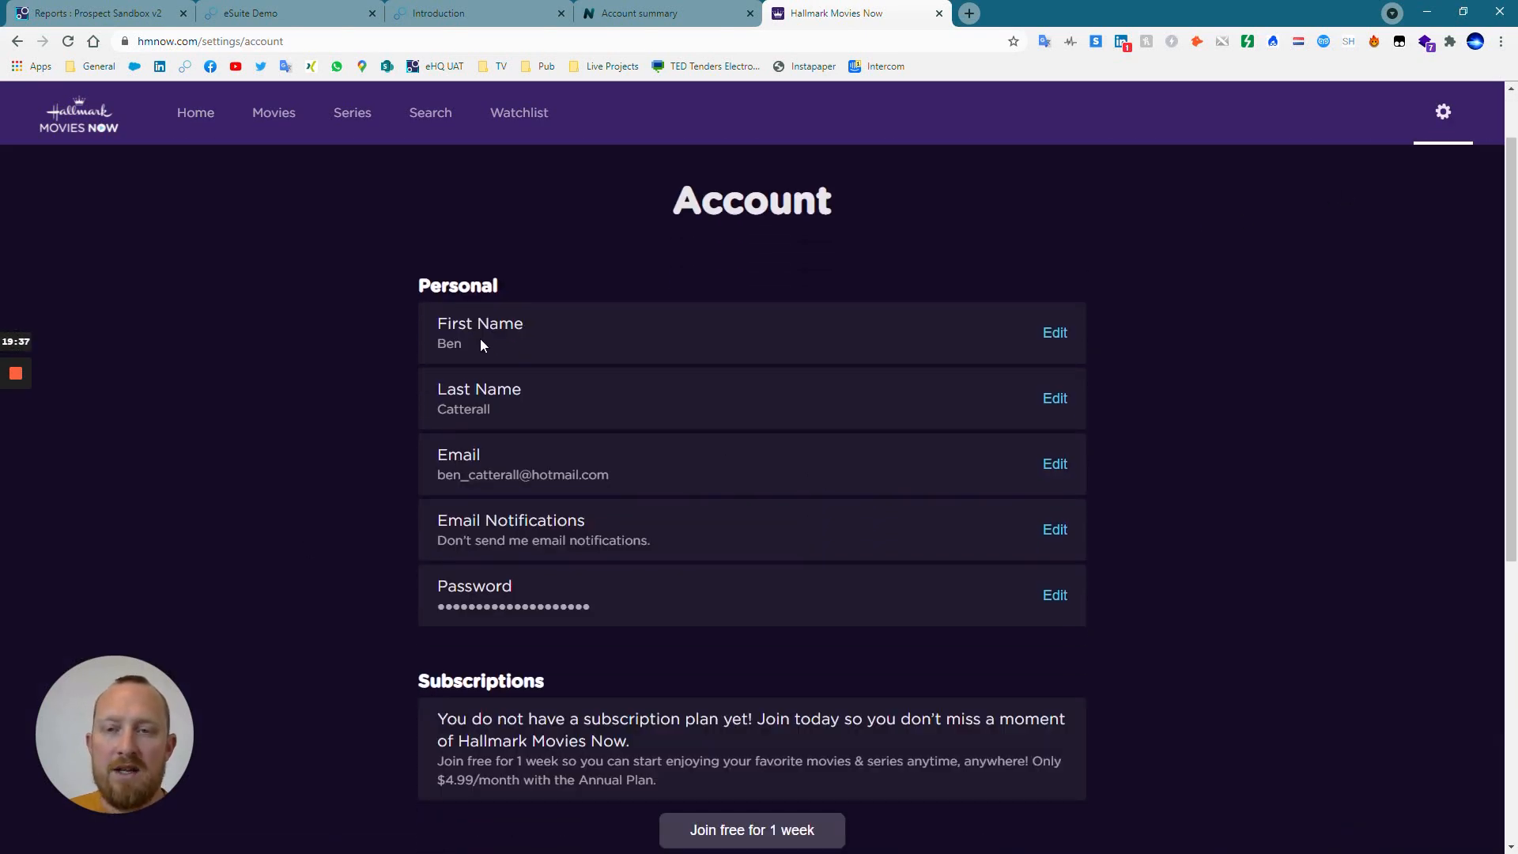
scroll(508, 346, down, 2)
scroll(508, 346, down, 3)
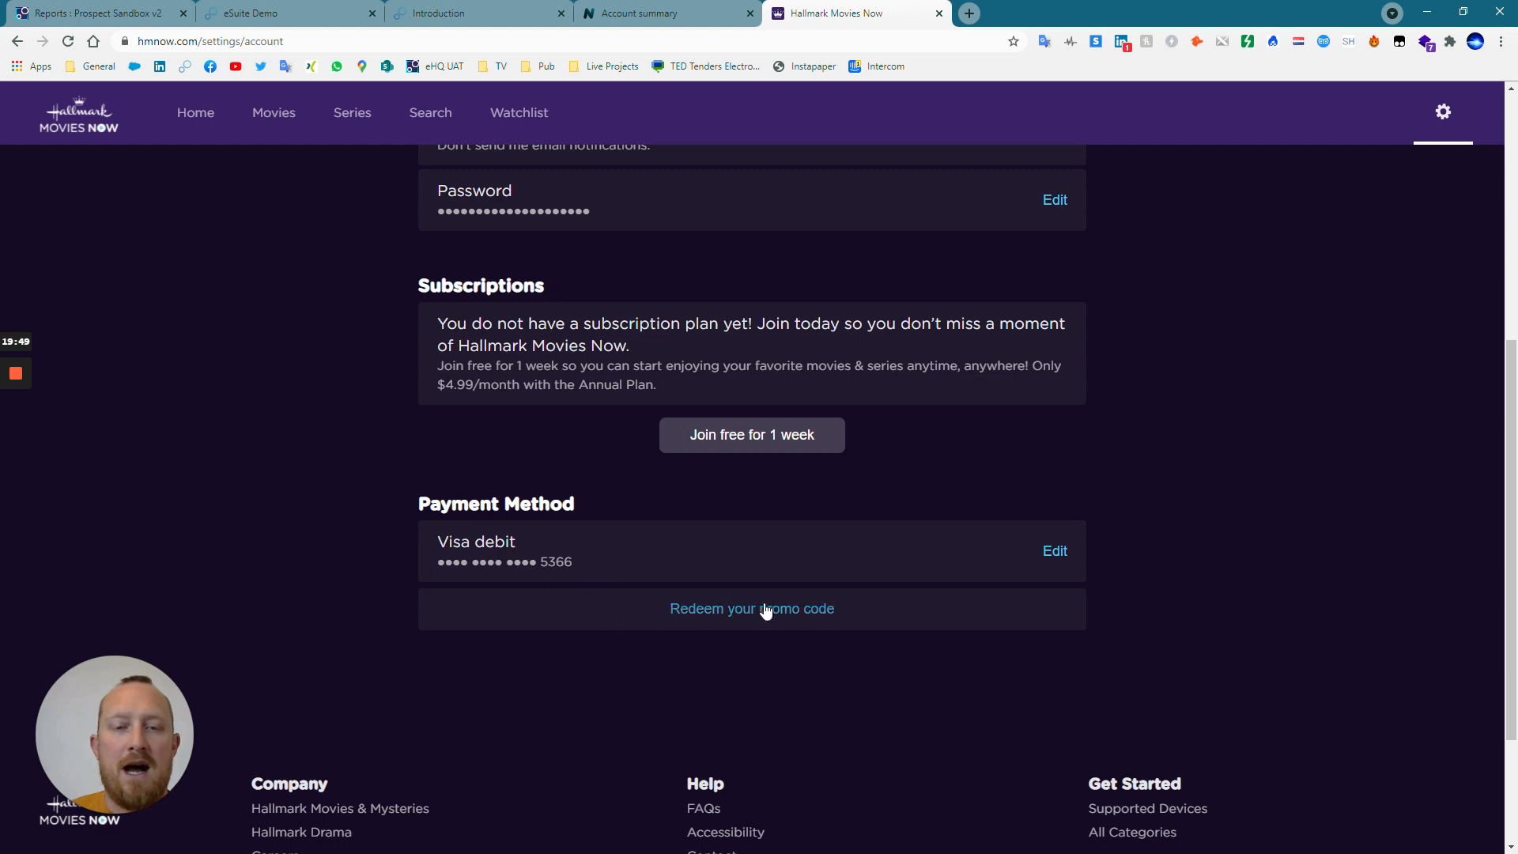
Start the one-week free trial sign-up from the Hallmark Movies Now account and choose the $5.99 Monthly plan.
click(771, 442)
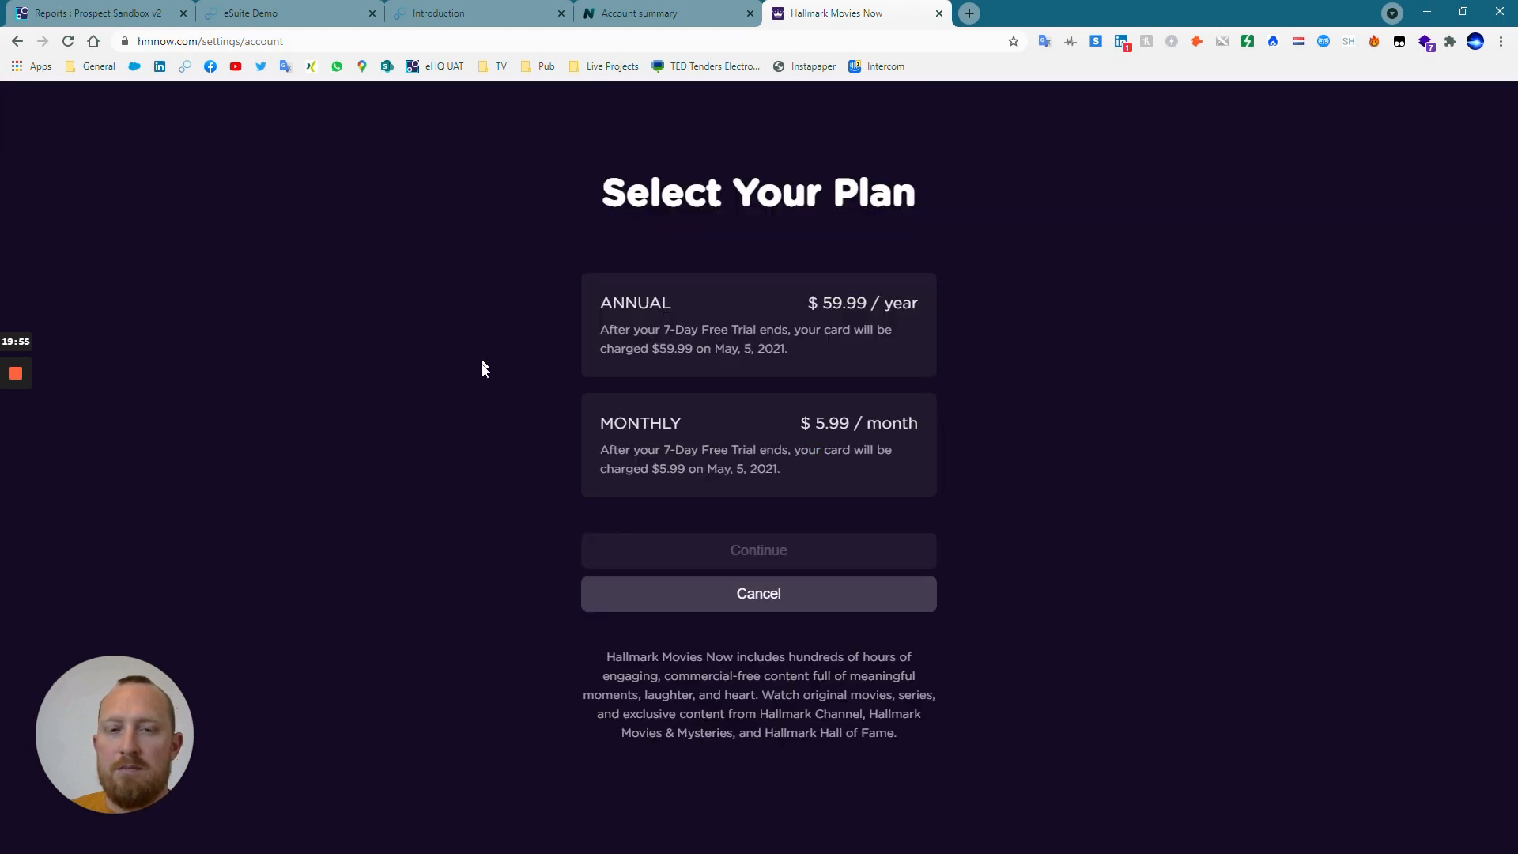
click(657, 476)
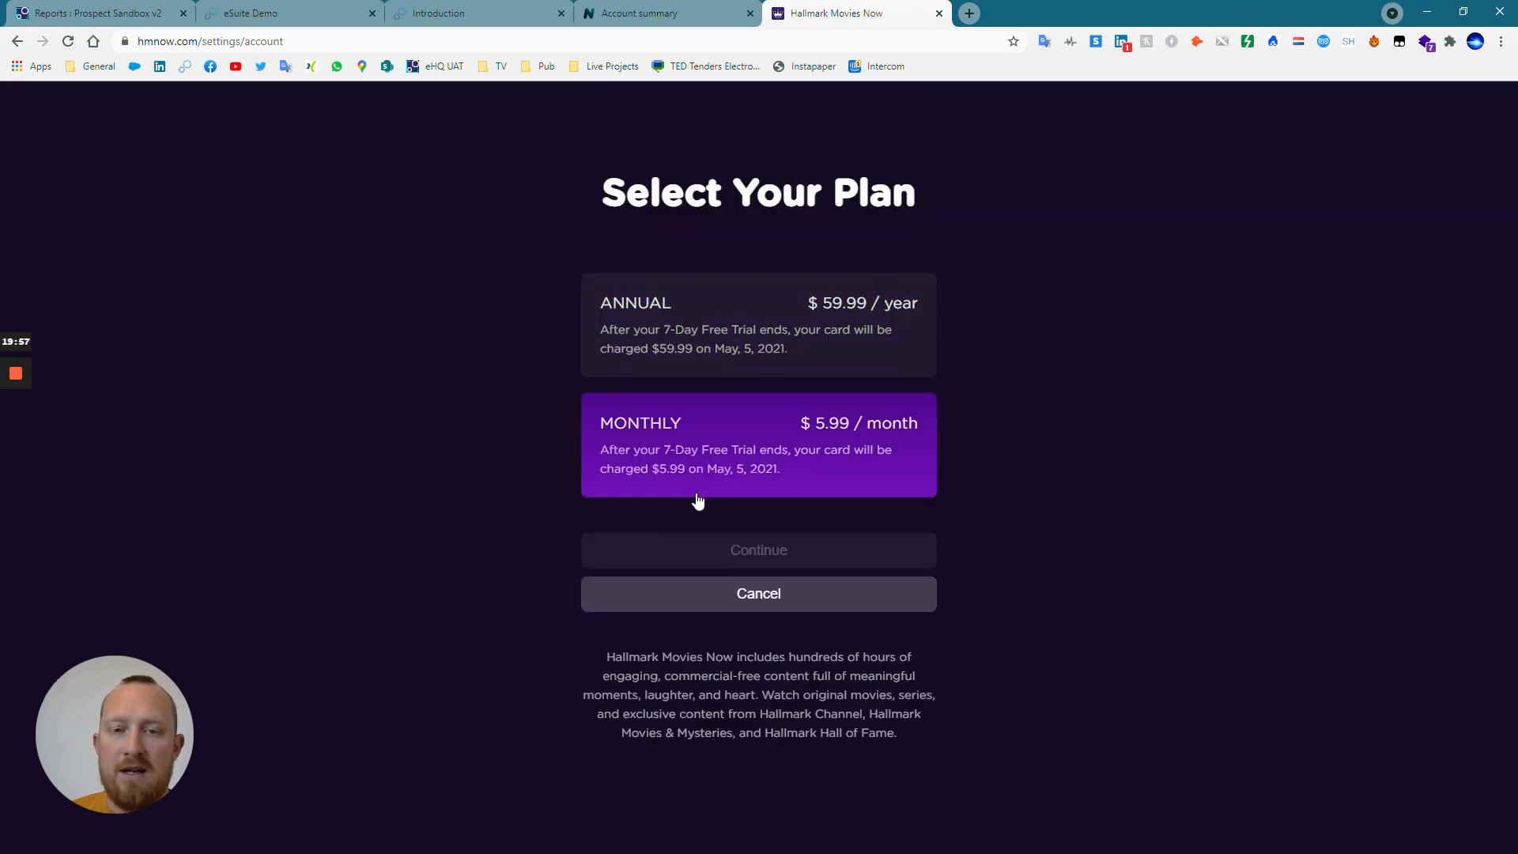